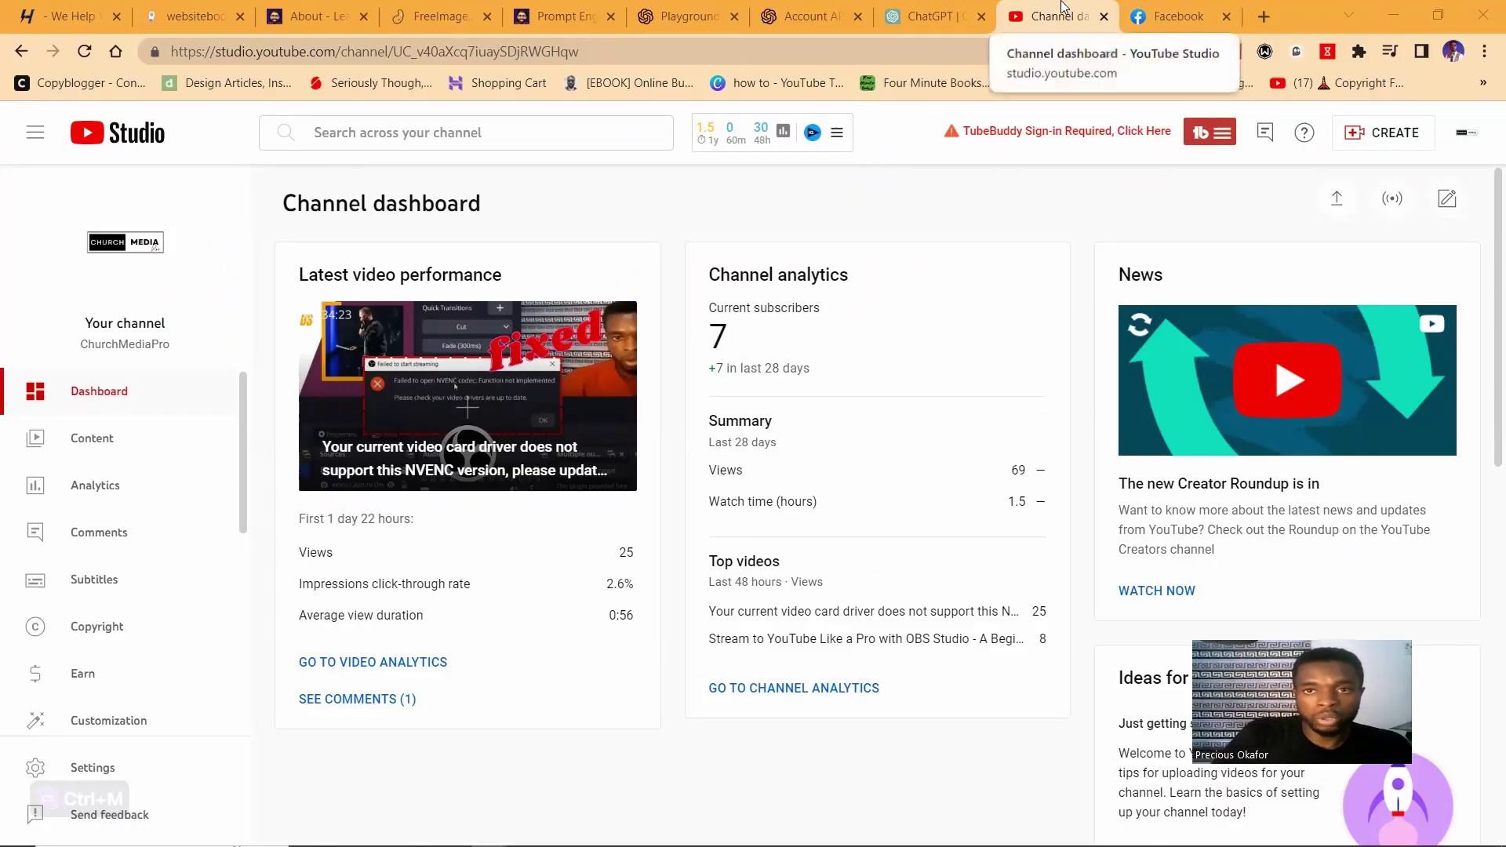
Step: Begin Go live from YouTube Studio's CREATE menu, then start a live video on the Facebook tab
{"action": "left_click", "coordinate": [1372, 144]}
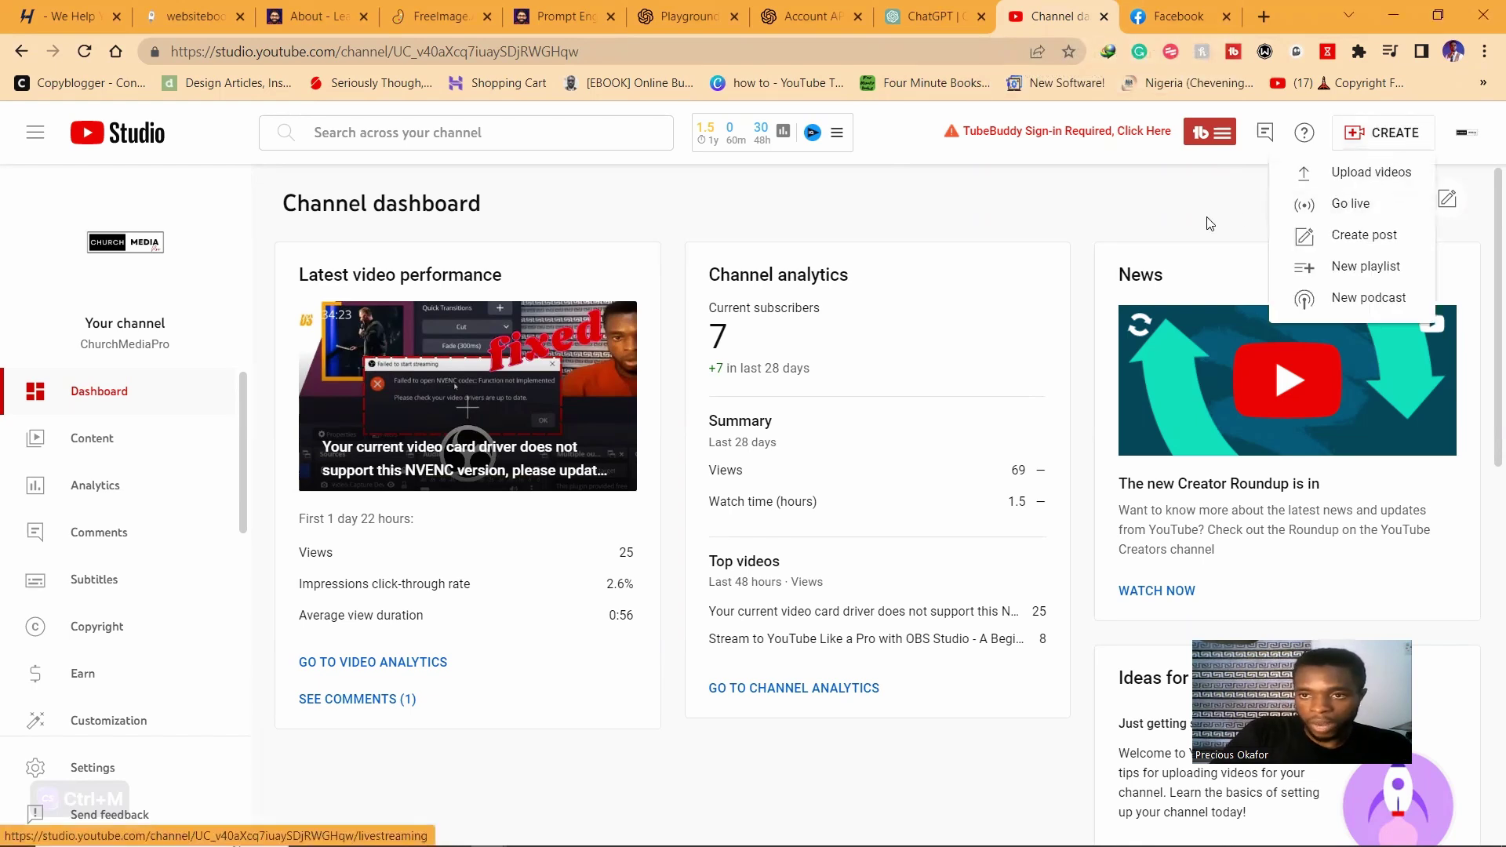
{"action": "left_click", "coordinate": [1365, 202]}
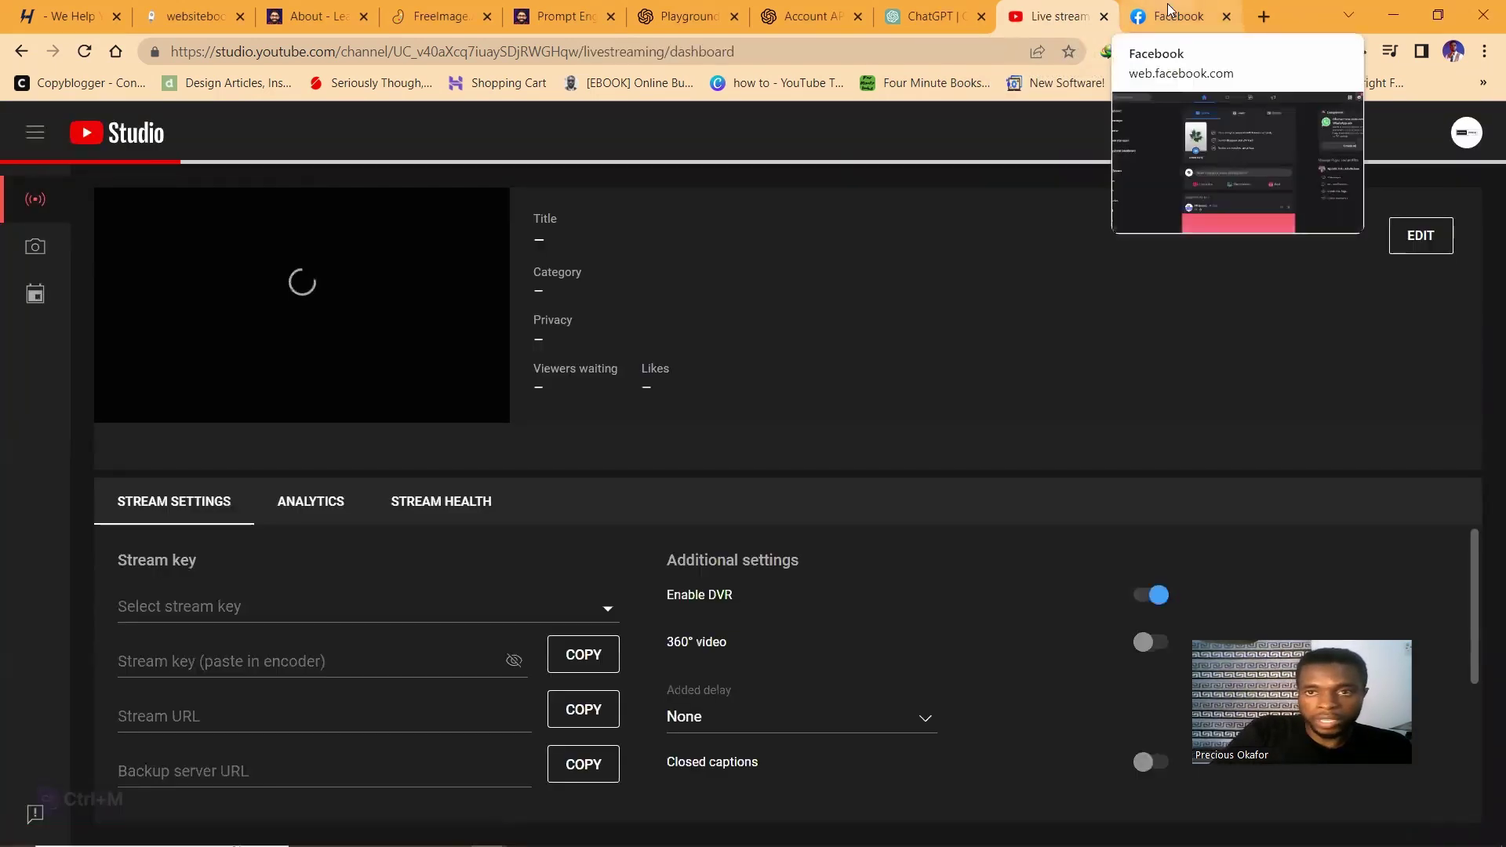
{"action": "left_click", "coordinate": [1169, 15]}
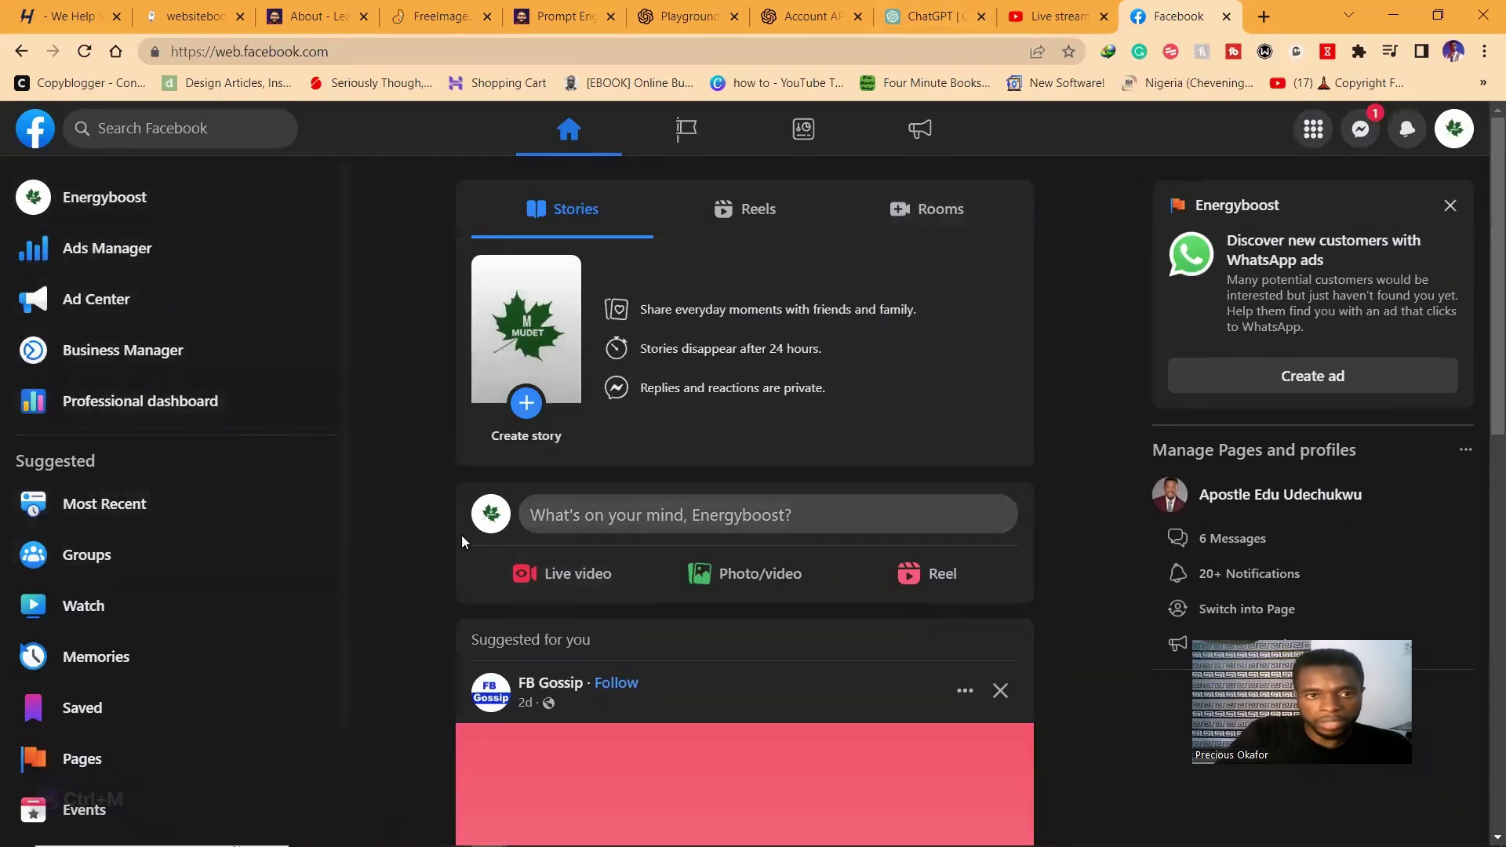
{"action": "left_click", "coordinate": [564, 571]}
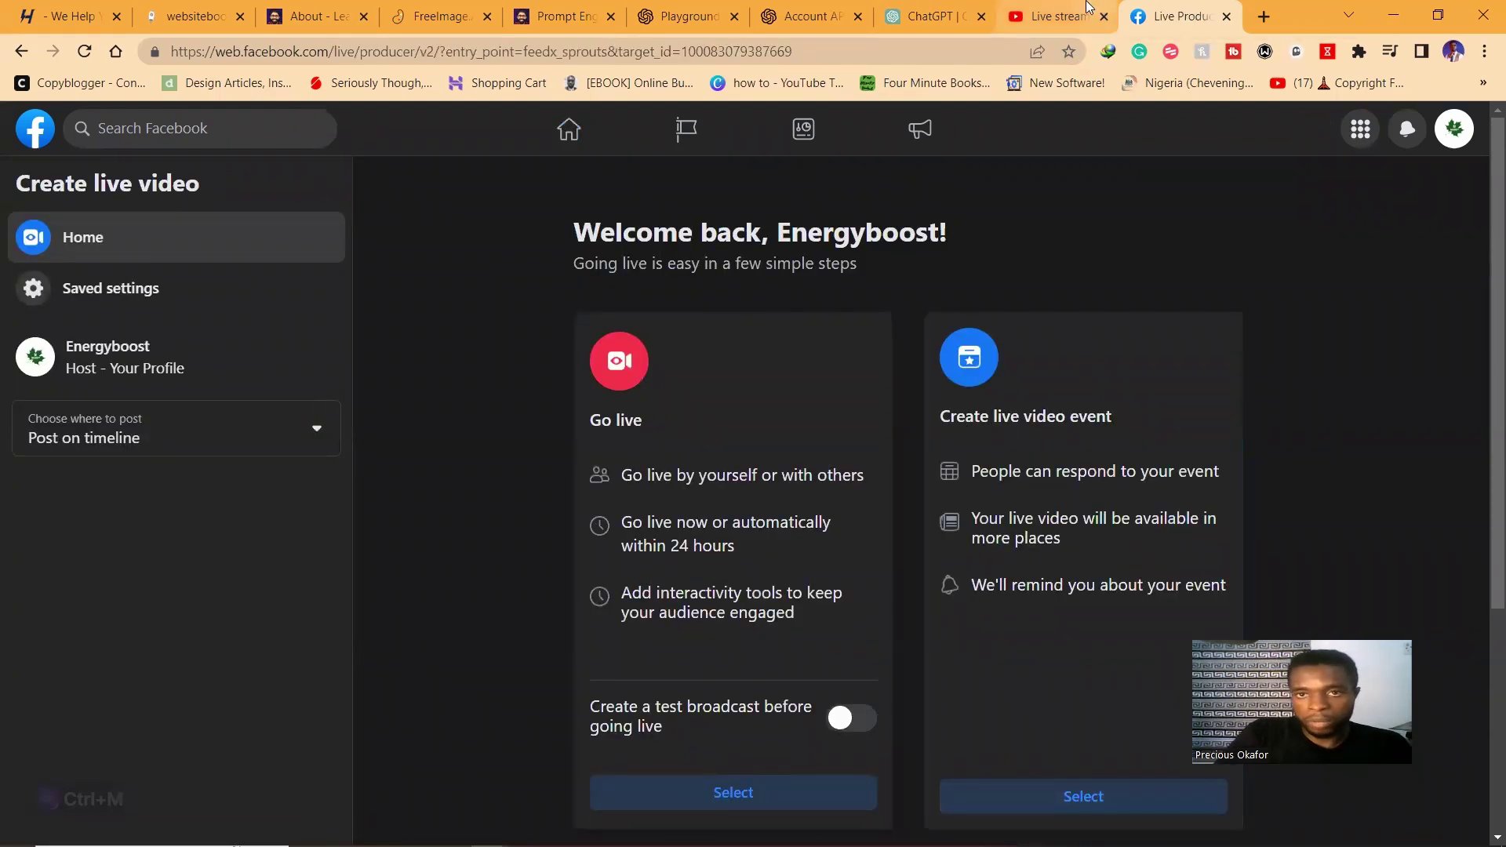
Step: Save the YouTube stream as 'No, it's not made for kids' and enter its editable settings
{"action": "left_click", "coordinate": [1060, 17]}
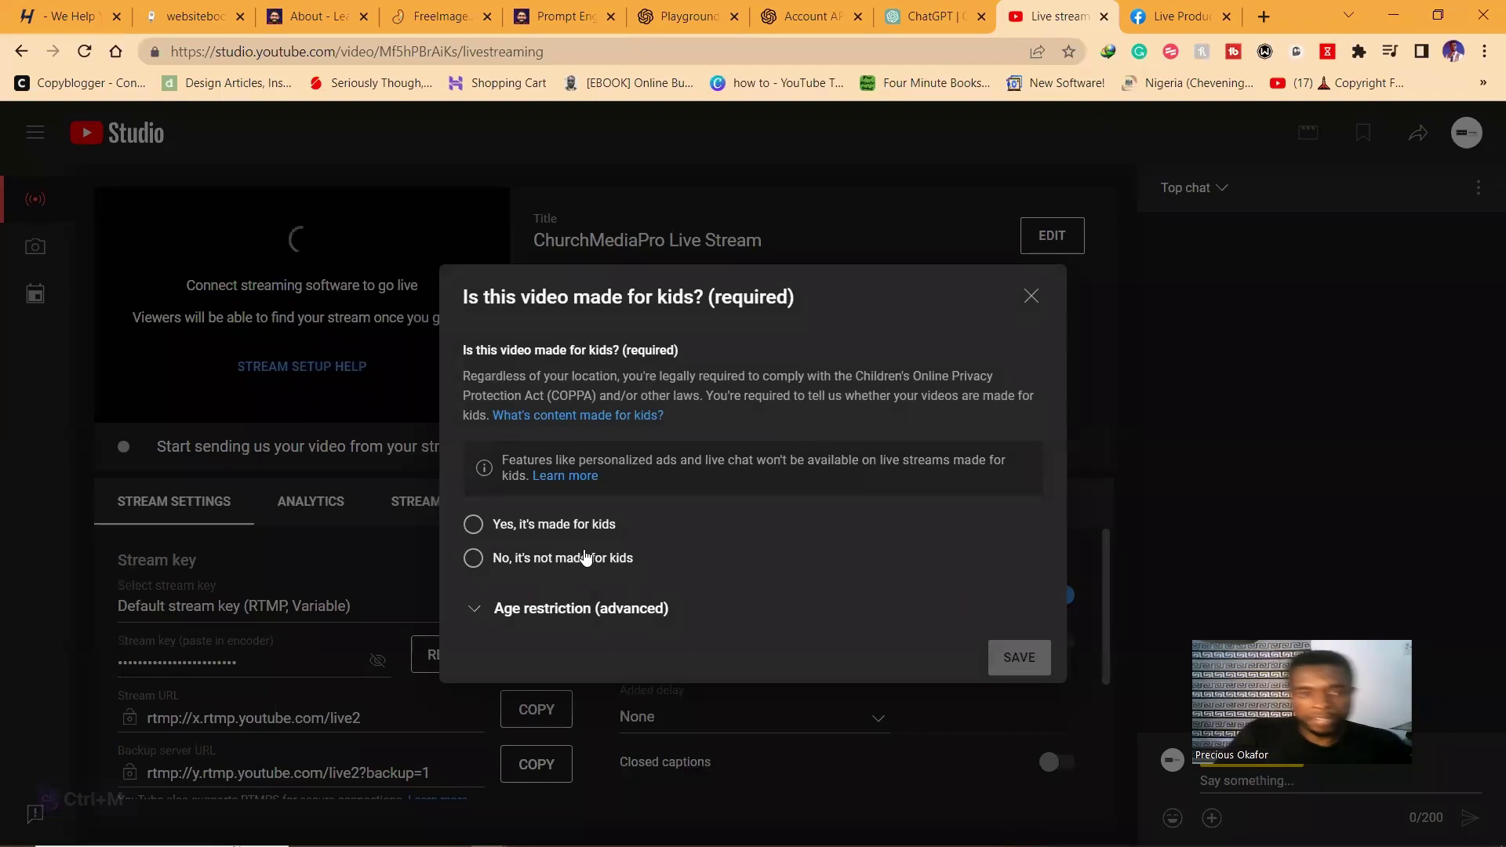
{"action": "left_click", "coordinate": [589, 558]}
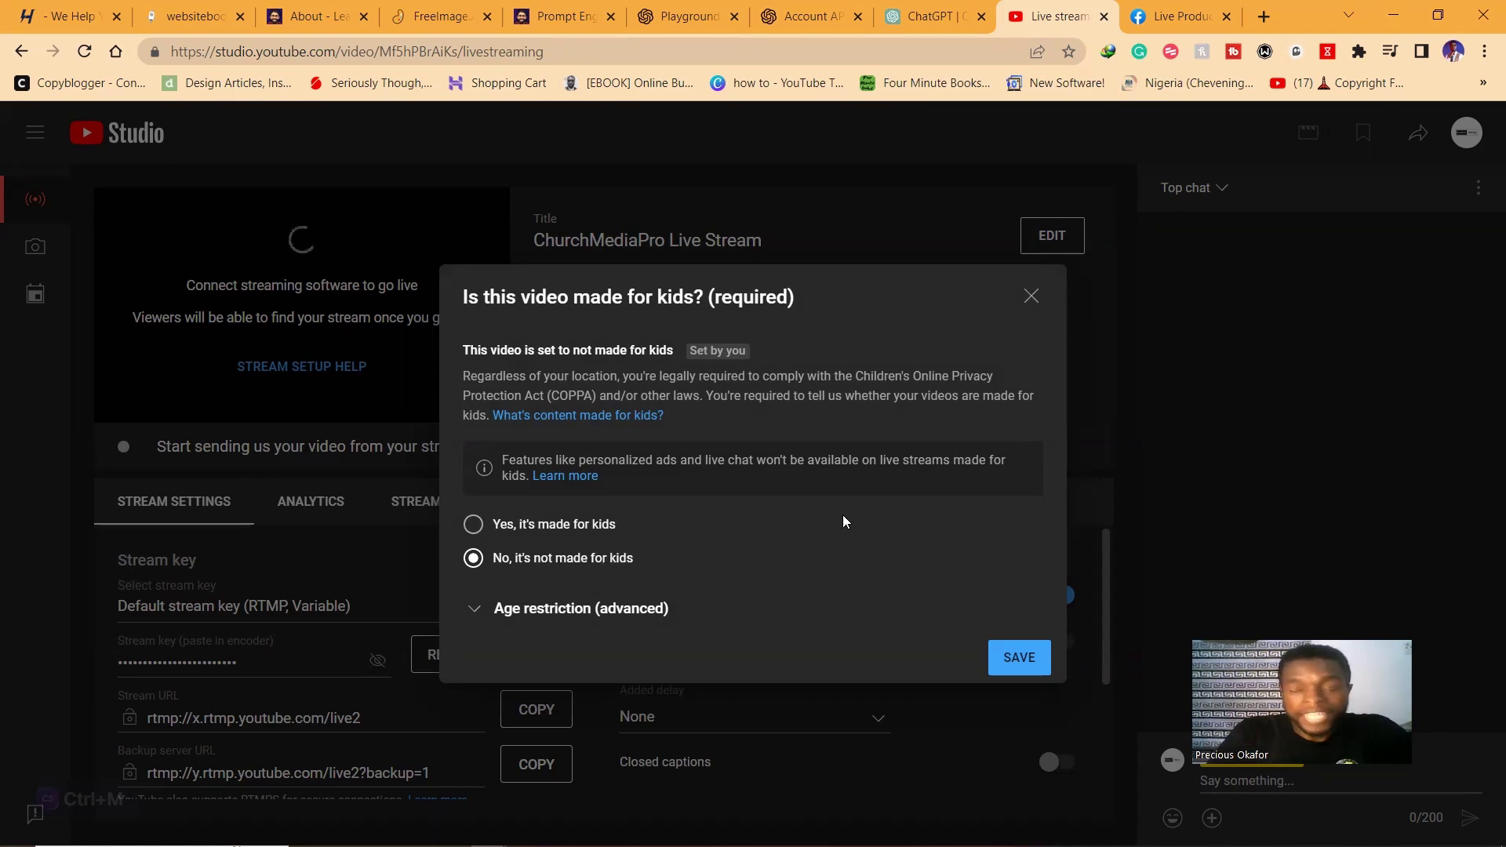
{"action": "key", "text": "Return"}
{"action": "left_click", "coordinate": [1059, 241]}
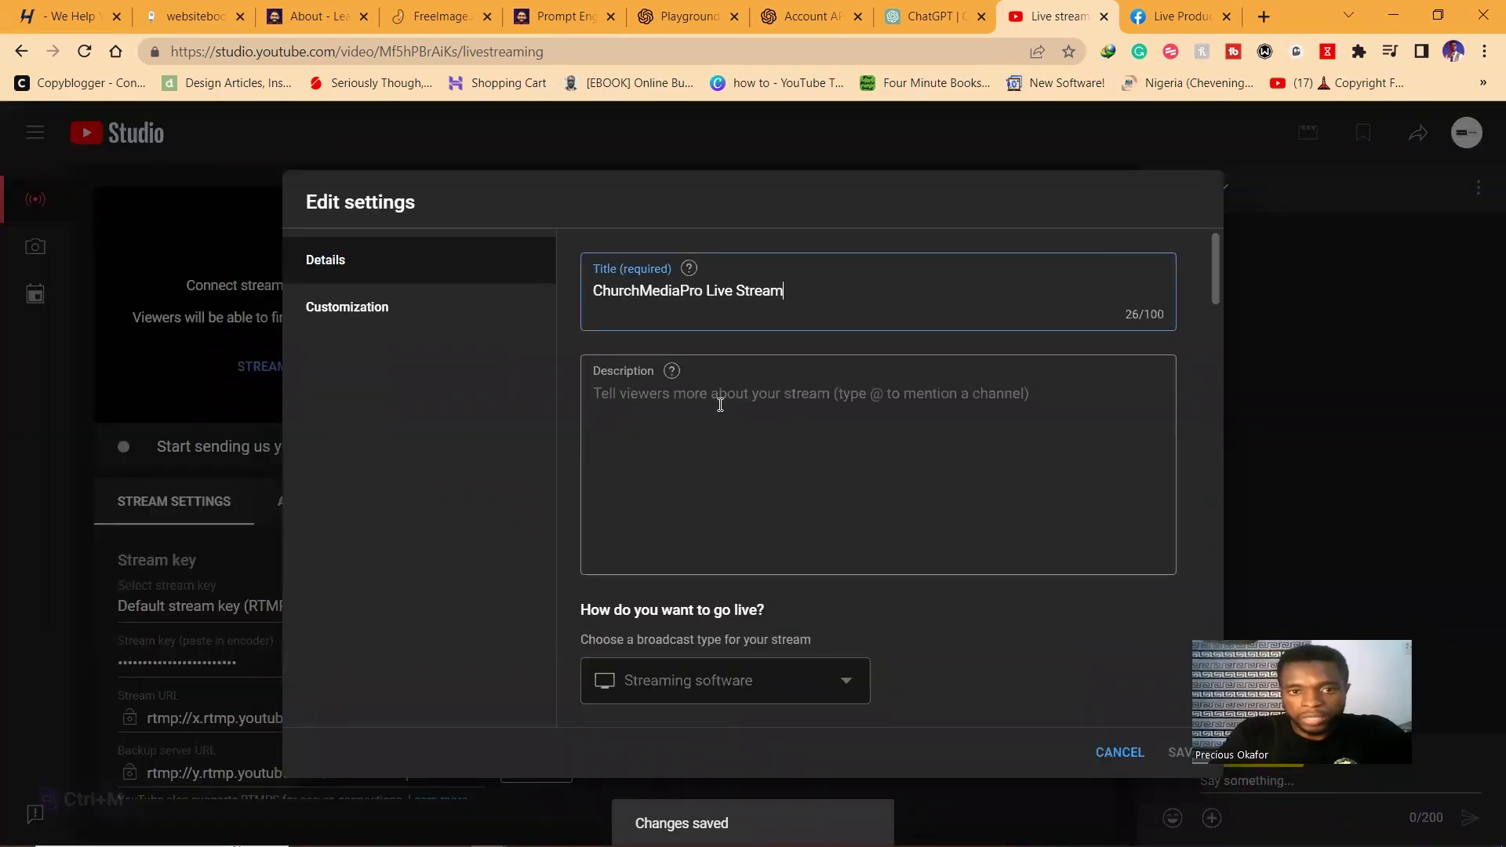
Step: Upload the sunday service (1) image as the stream's custom thumbnail
{"action": "key", "text": "Tab"}
{"action": "scroll", "coordinate": [671, 470], "scroll_direction": "down", "scroll_amount": 3}
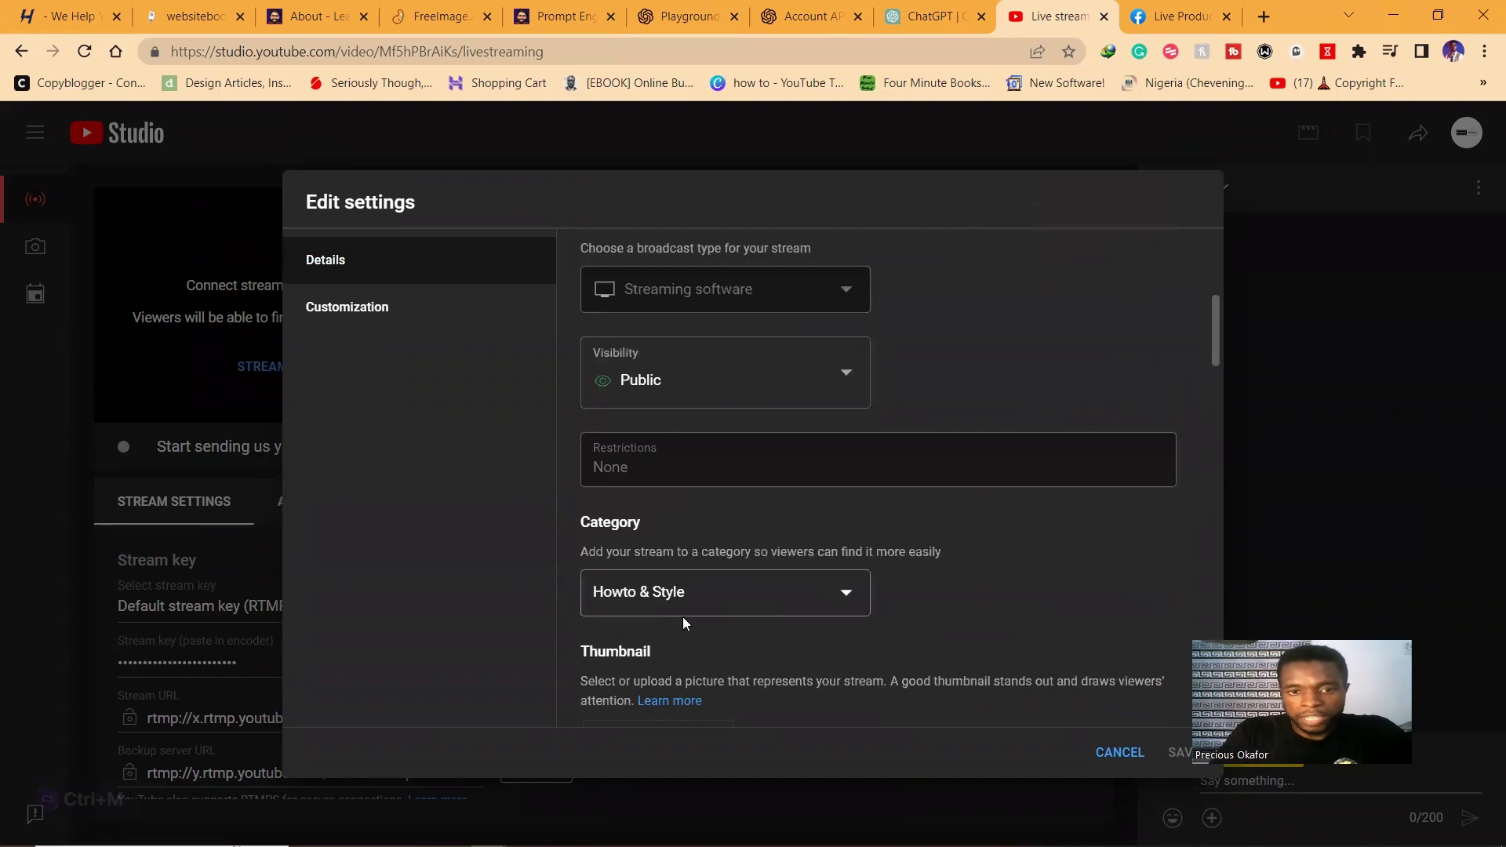
{"action": "scroll", "coordinate": [706, 606], "scroll_direction": "down", "scroll_amount": 3}
{"action": "scroll", "coordinate": [744, 592], "scroll_direction": "down", "scroll_amount": 3}
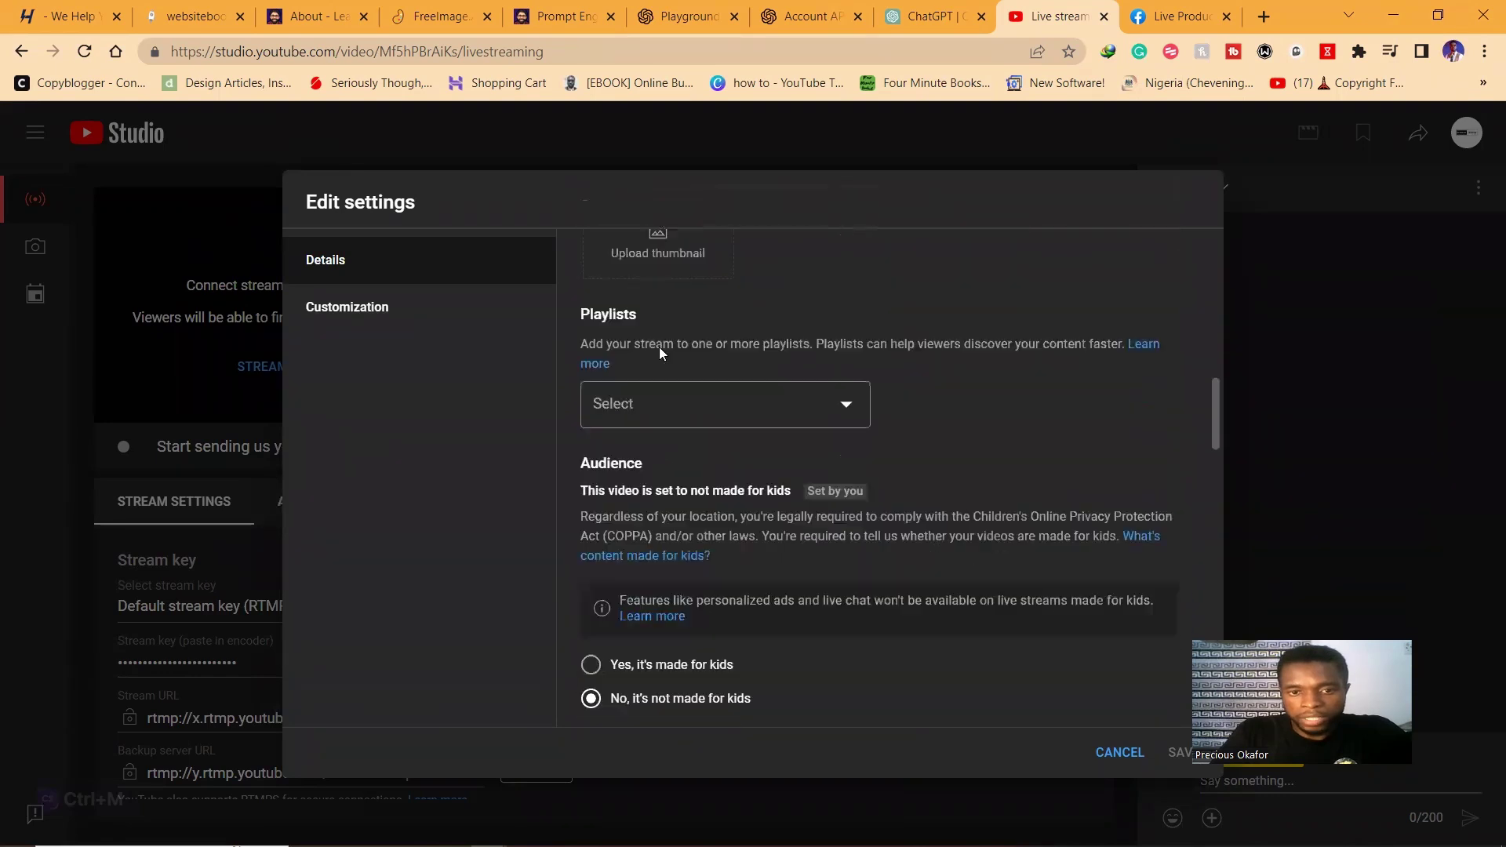
{"action": "left_click", "coordinate": [655, 259]}
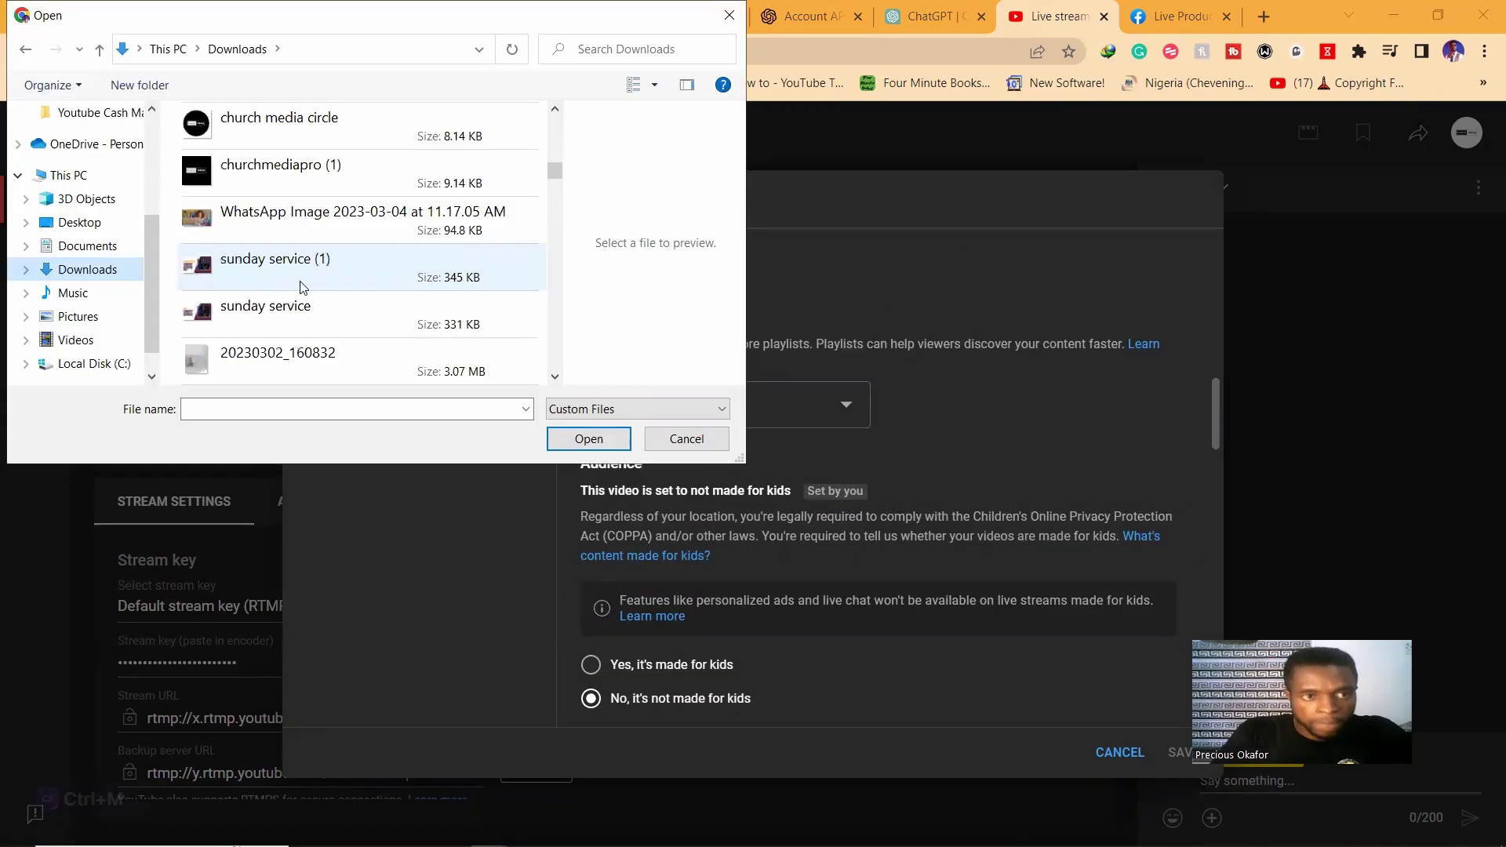
{"action": "left_click", "coordinate": [275, 261]}
{"action": "left_click", "coordinate": [586, 440]}
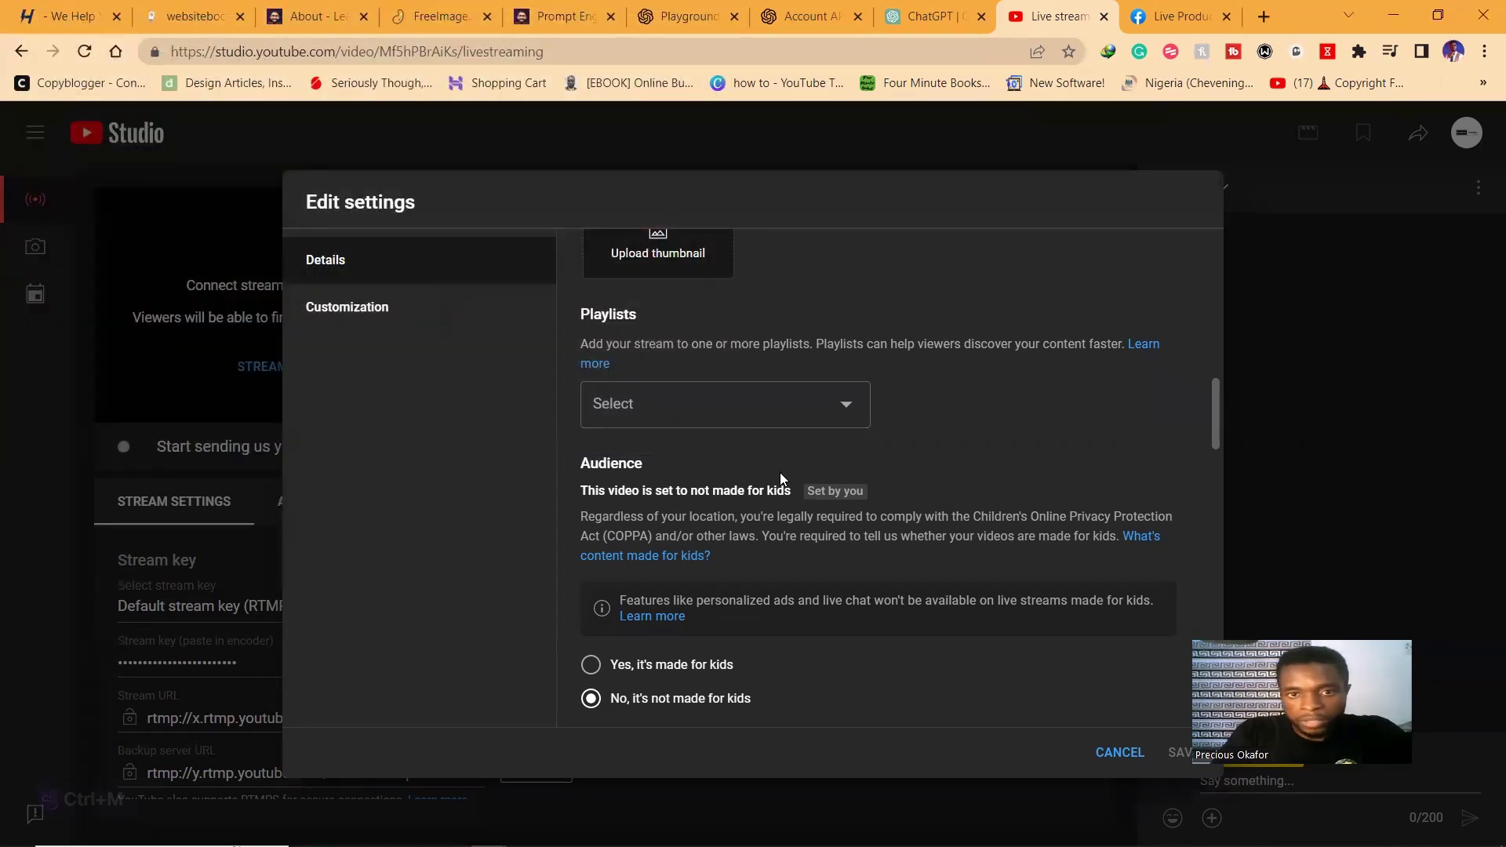
Step: Add the stream to the OBS Tutorials playlist and save the stream settings
{"action": "left_click", "coordinate": [662, 424]}
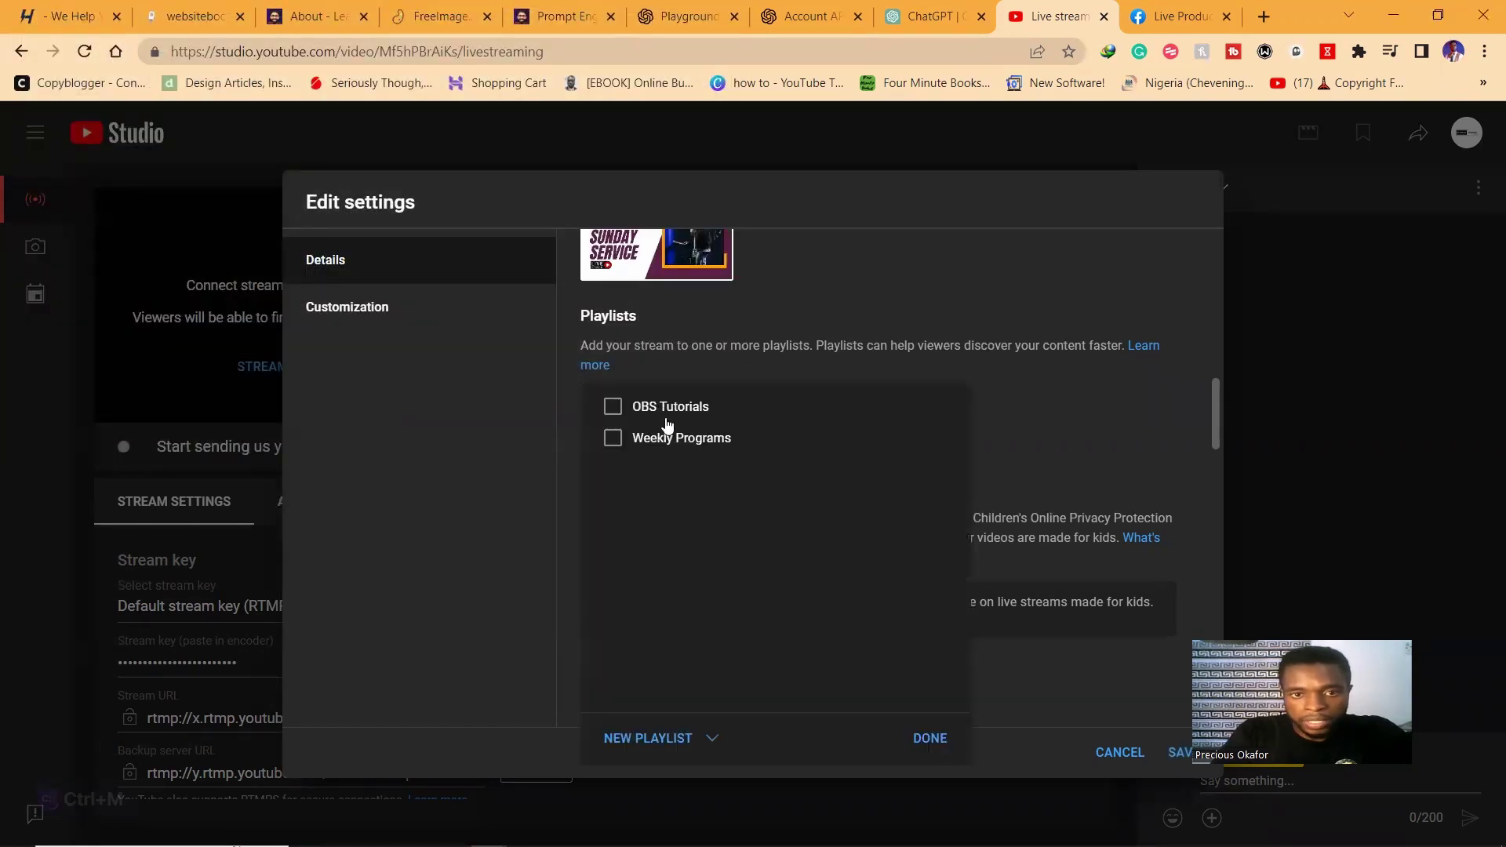
{"action": "left_click", "coordinate": [669, 407]}
{"action": "left_click", "coordinate": [929, 741]}
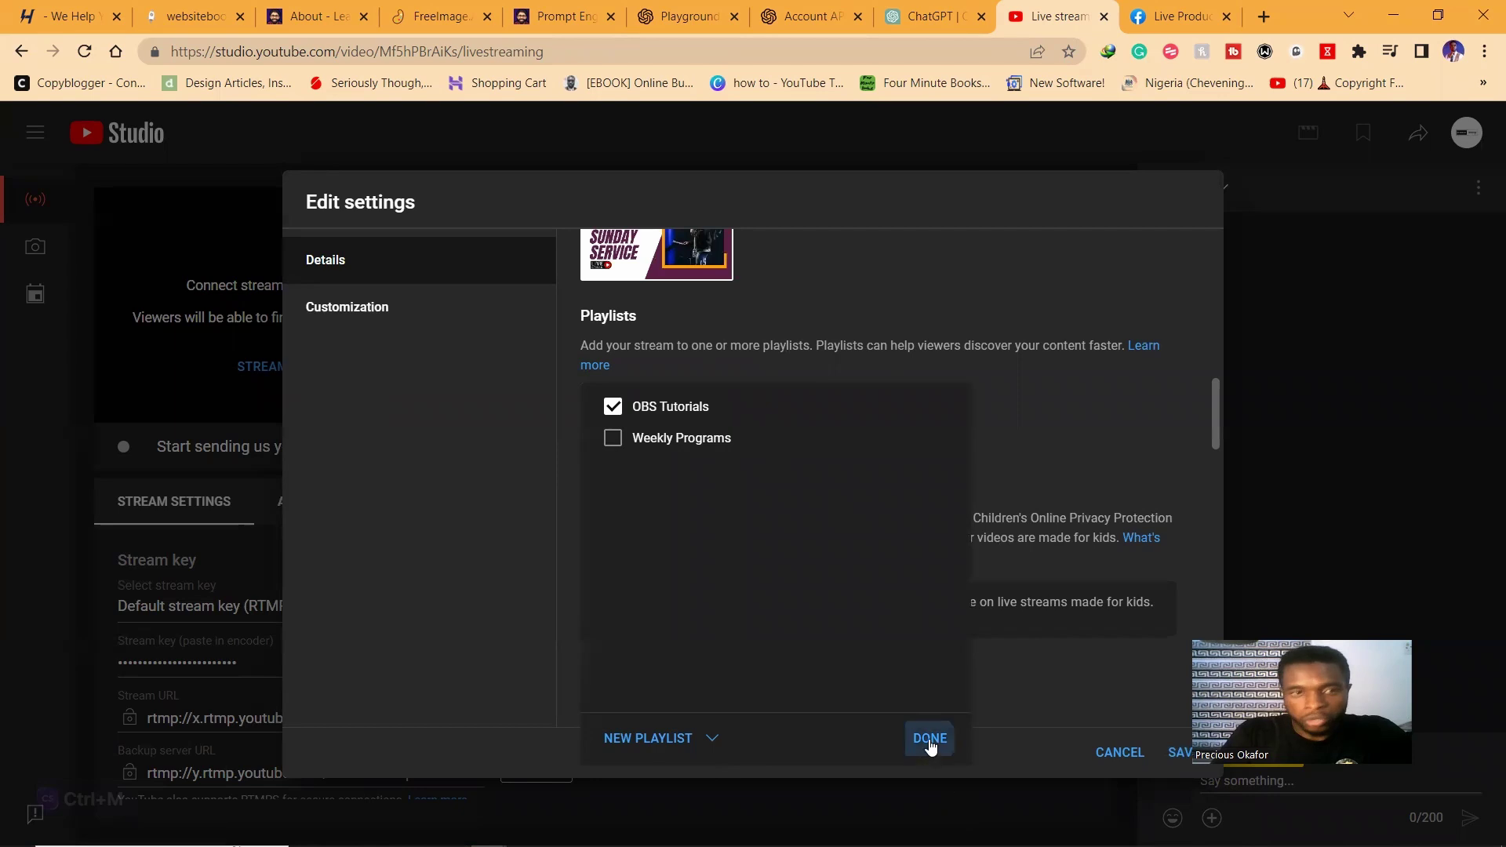
{"action": "left_click", "coordinate": [1177, 756]}
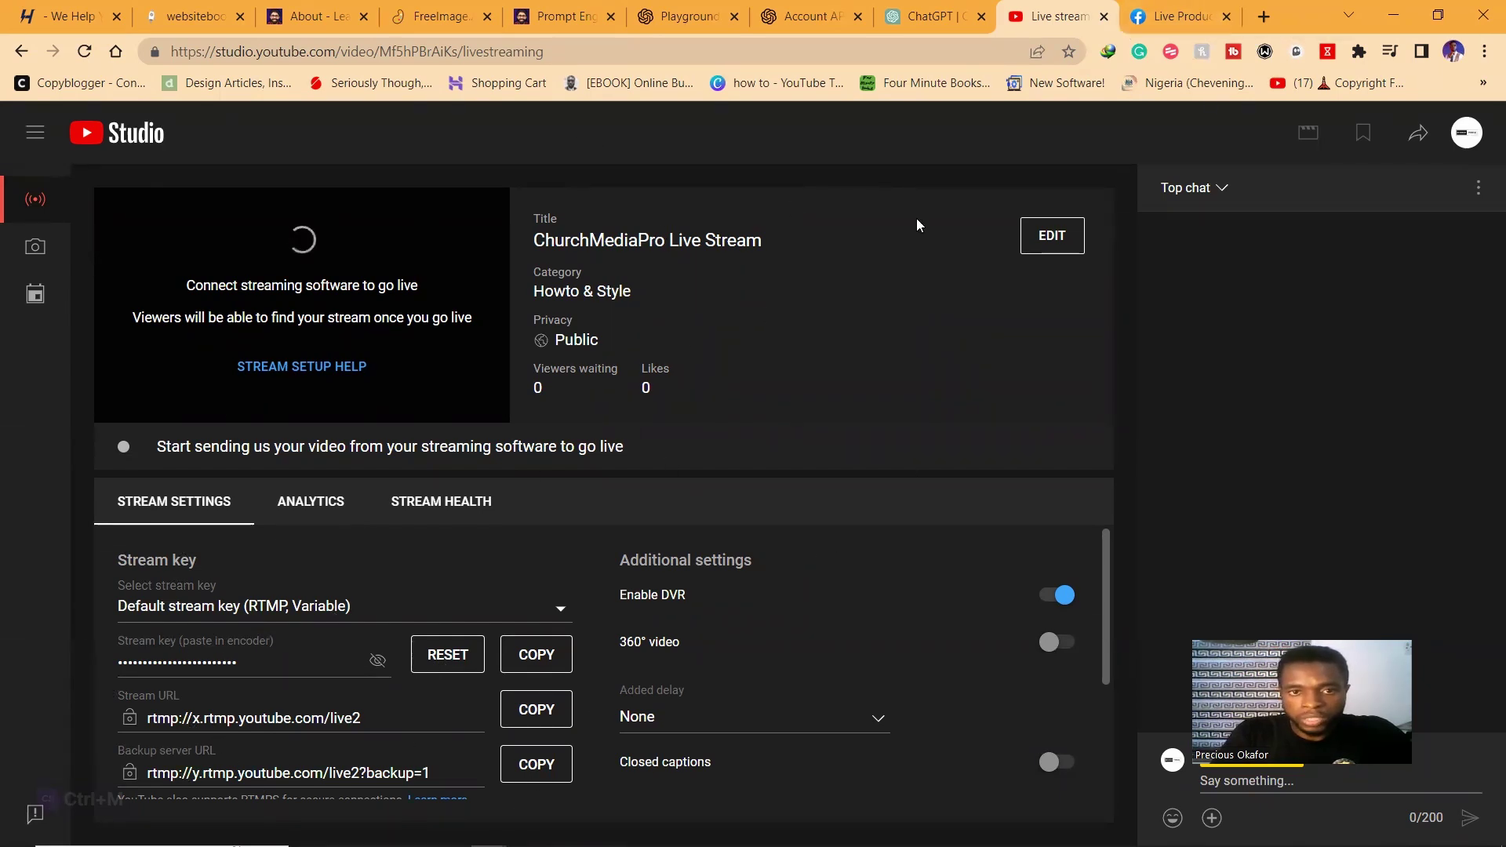
Step: Select Go live in Facebook Live Producer, checking the YouTube stream title along the way
{"action": "left_click", "coordinate": [1177, 17]}
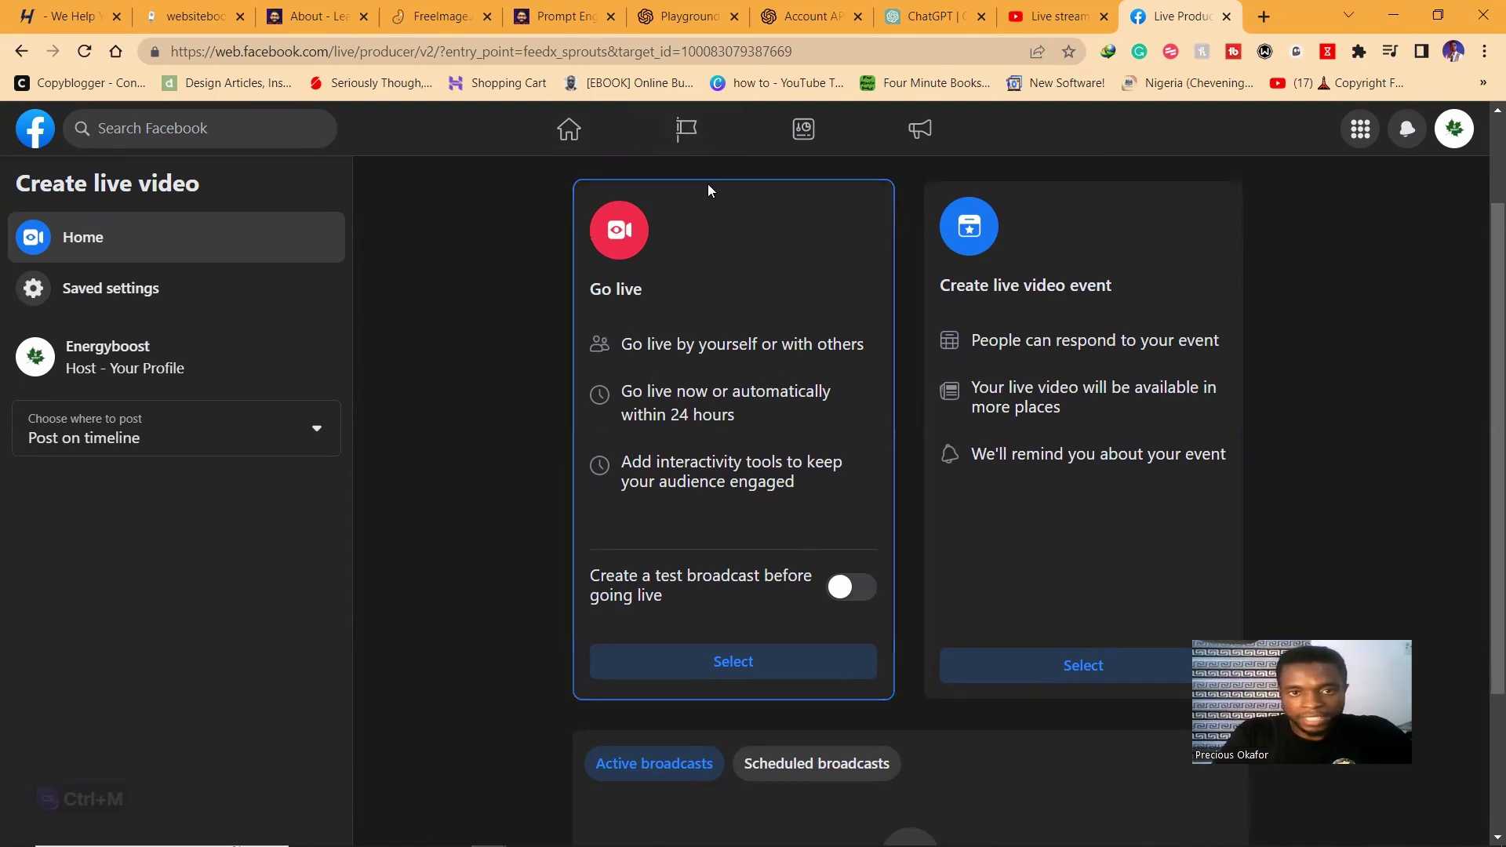
{"action": "left_click", "coordinate": [730, 660]}
{"action": "key", "text": "ctrl+shift+Tab"}
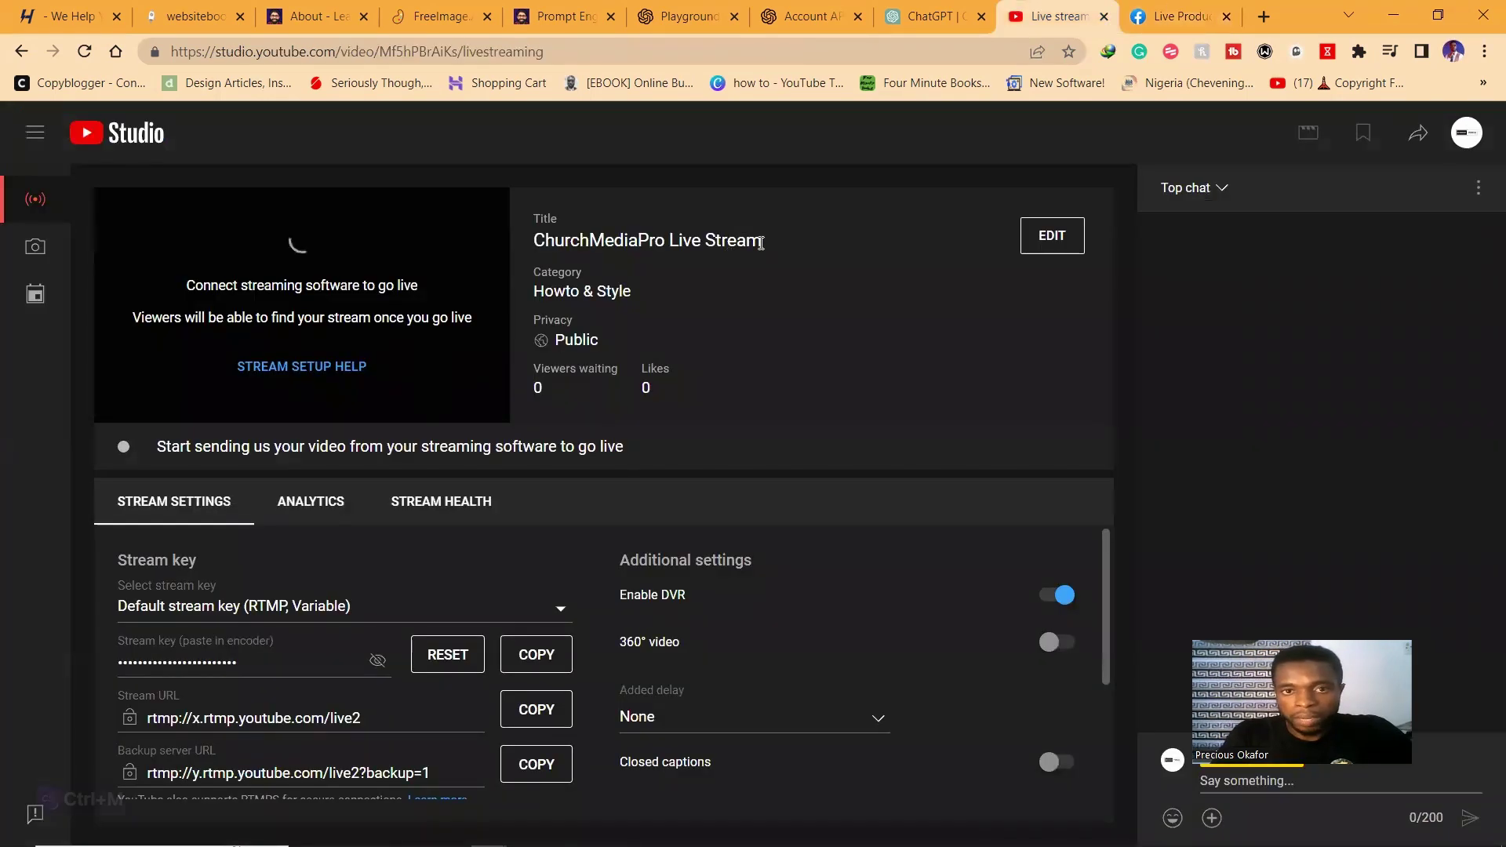
{"action": "left_click_drag", "start_coordinate": [763, 241], "coordinate": [529, 239]}
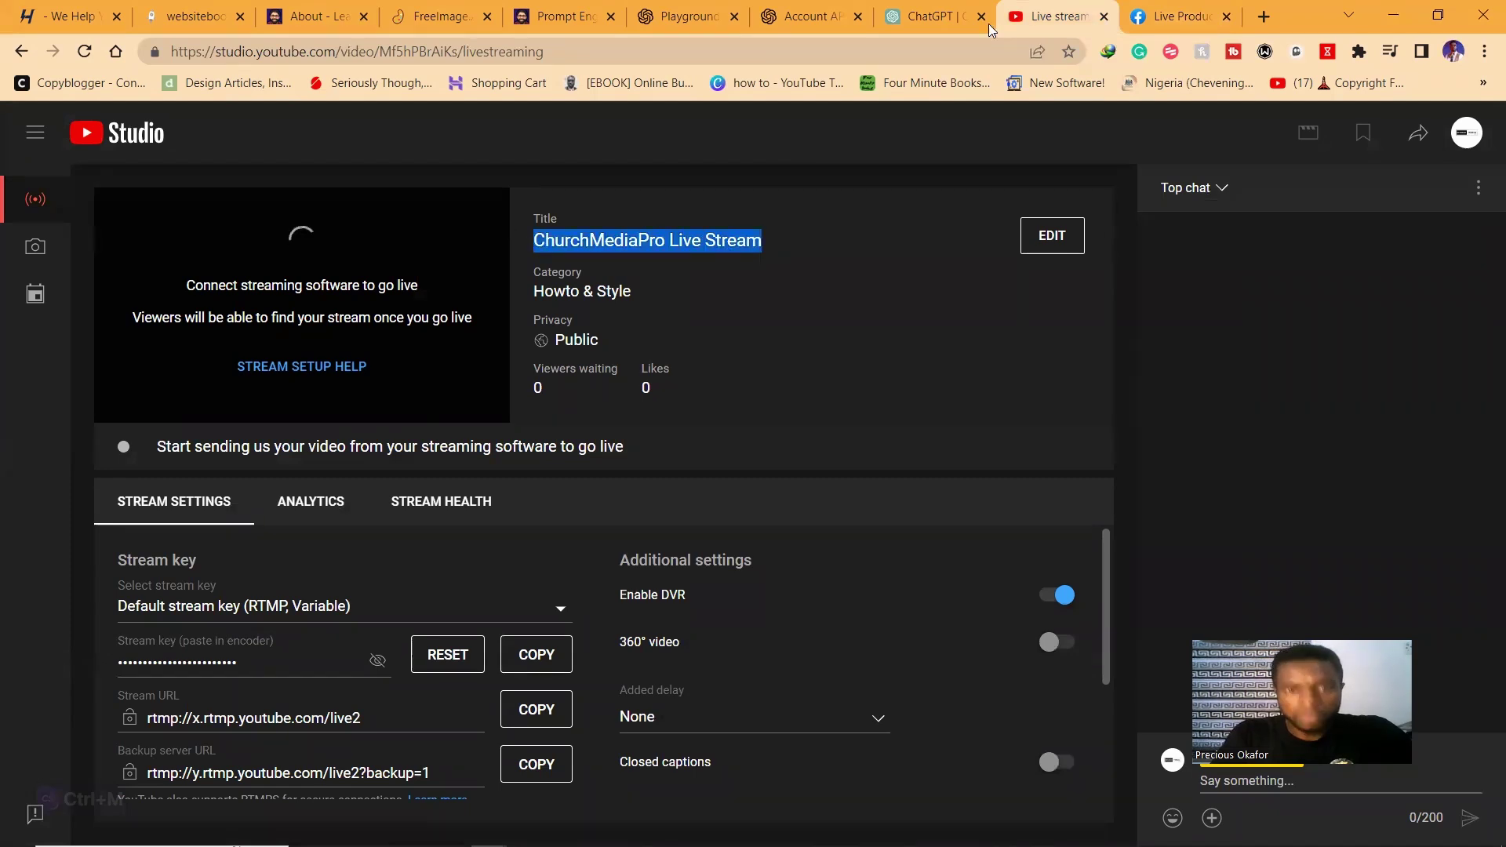
{"action": "left_click", "coordinate": [1138, 12]}
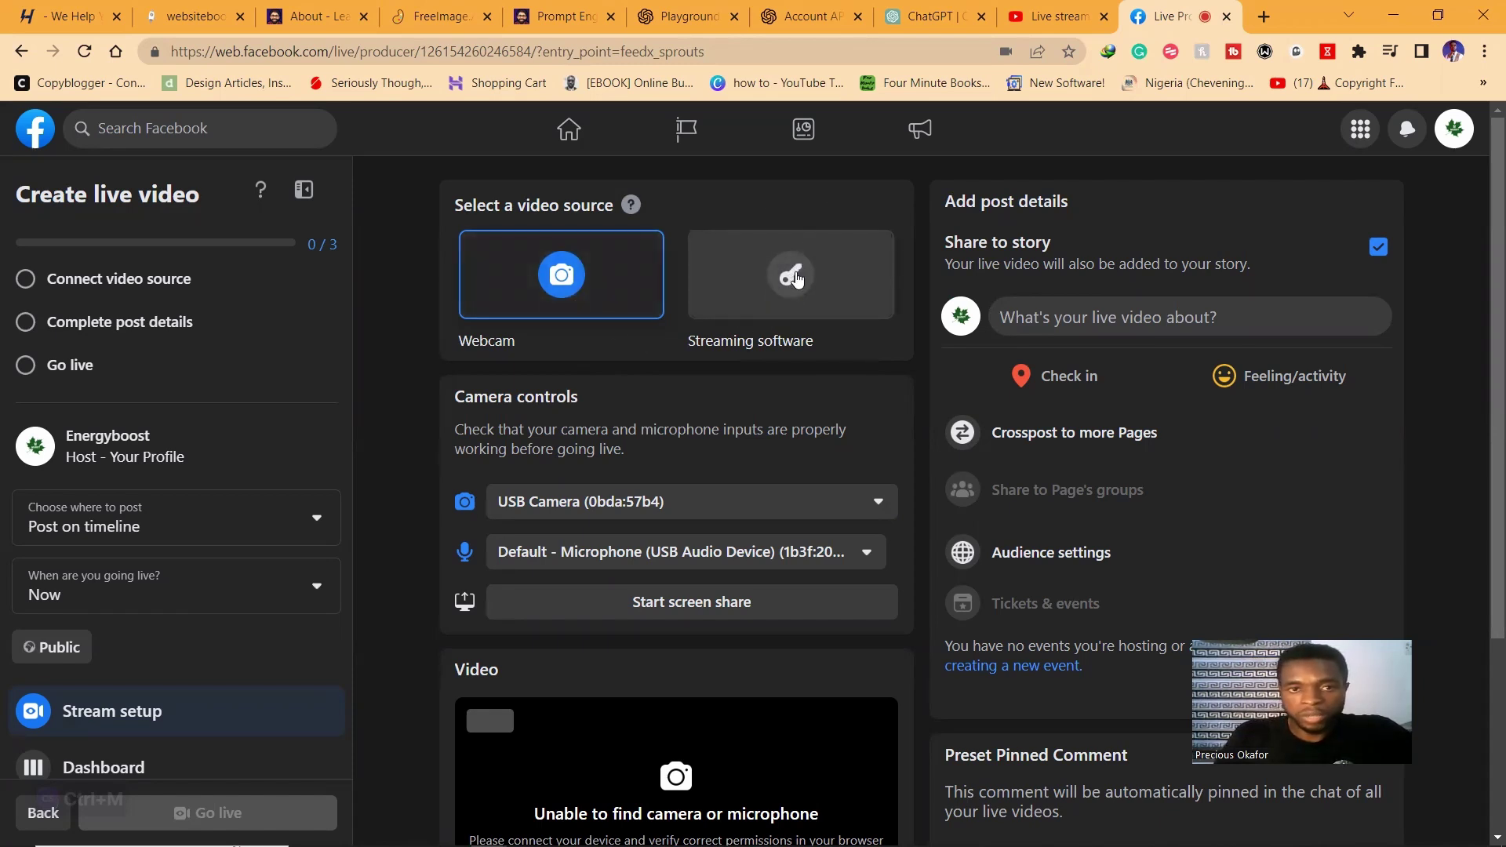
Step: Choose Streaming software as Facebook's video source and expand Advanced Settings for the server URL
{"action": "left_click", "coordinate": [783, 281]}
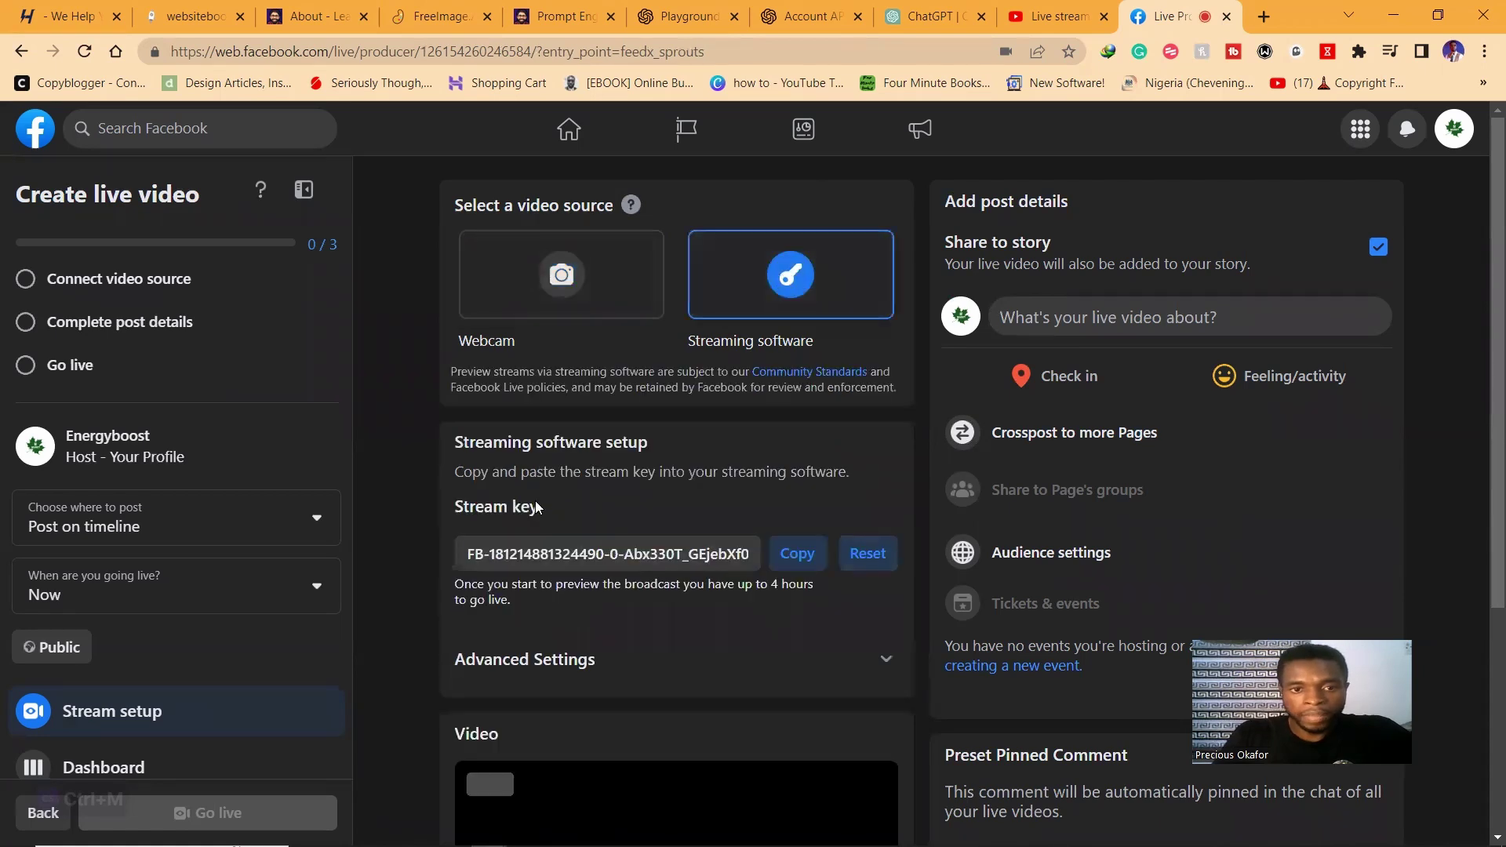
{"action": "scroll", "coordinate": [672, 532], "scroll_direction": "down", "scroll_amount": 3}
{"action": "scroll", "coordinate": [689, 336], "scroll_direction": "up", "scroll_amount": 2}
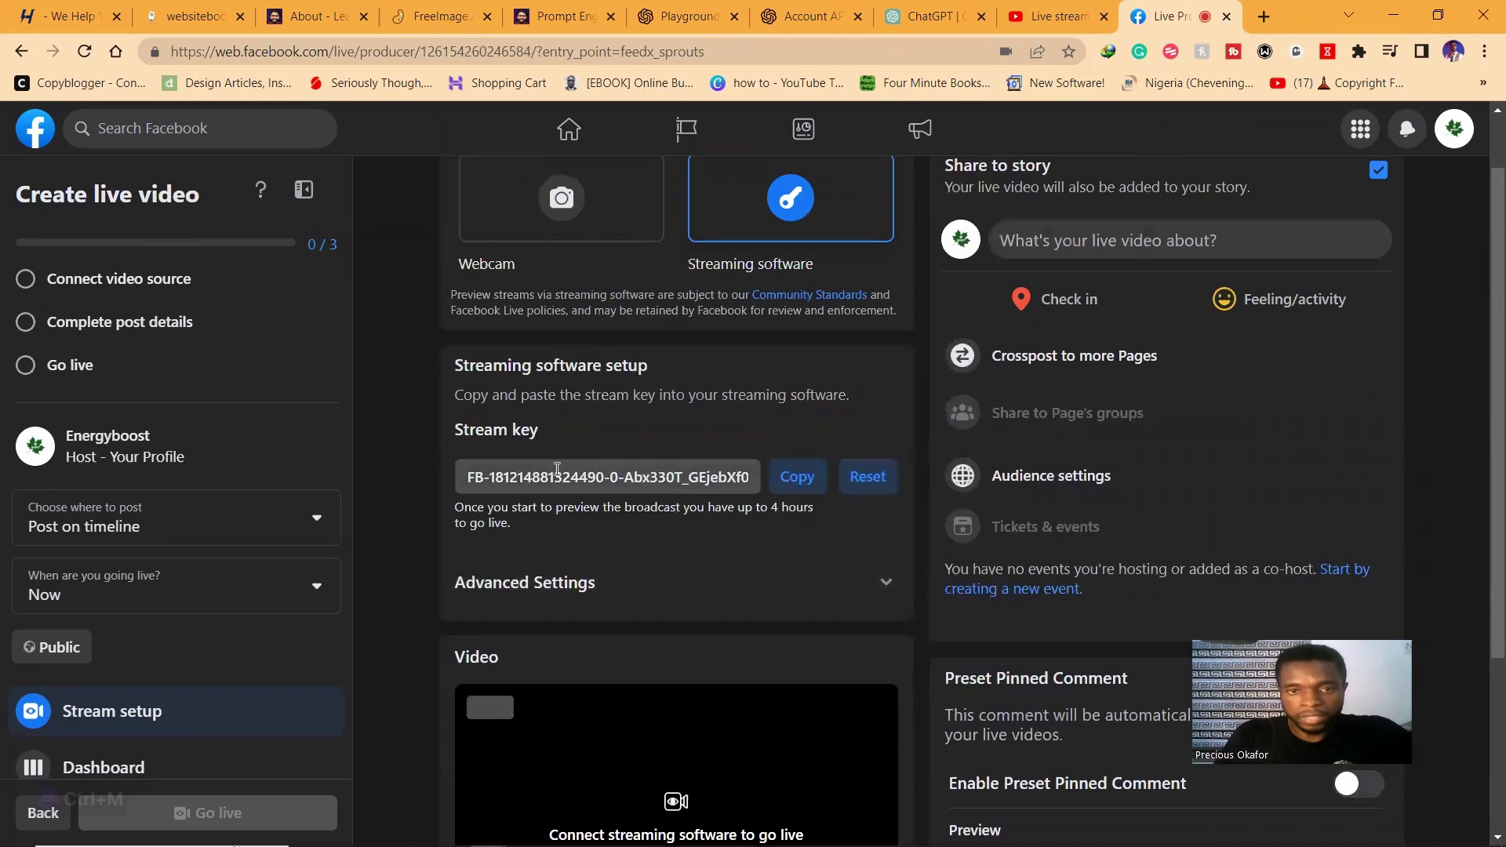
{"action": "left_click", "coordinate": [889, 590]}
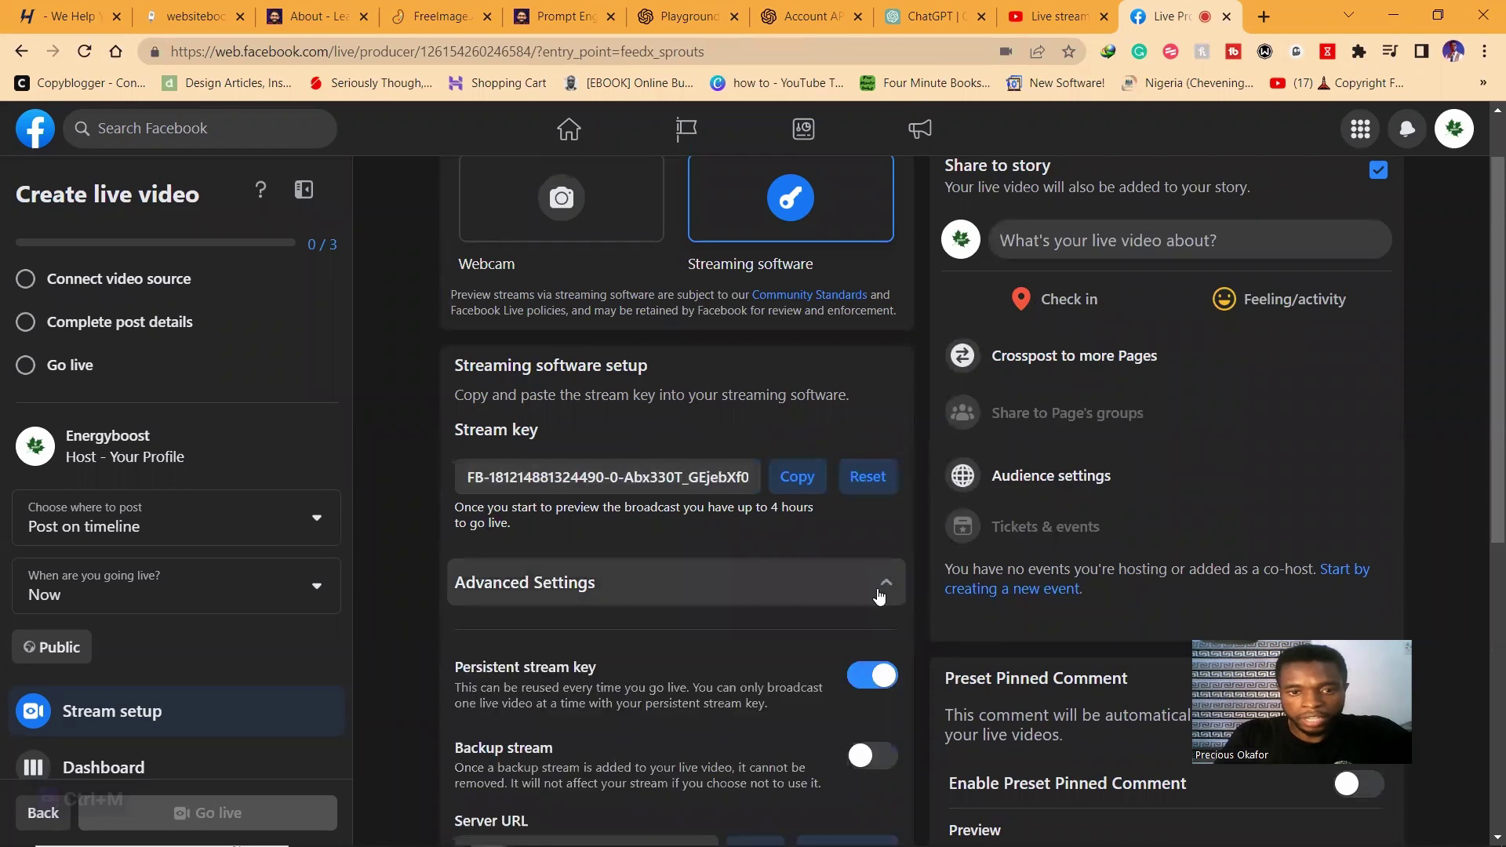
{"action": "scroll", "coordinate": [710, 633], "scroll_direction": "down", "scroll_amount": 3}
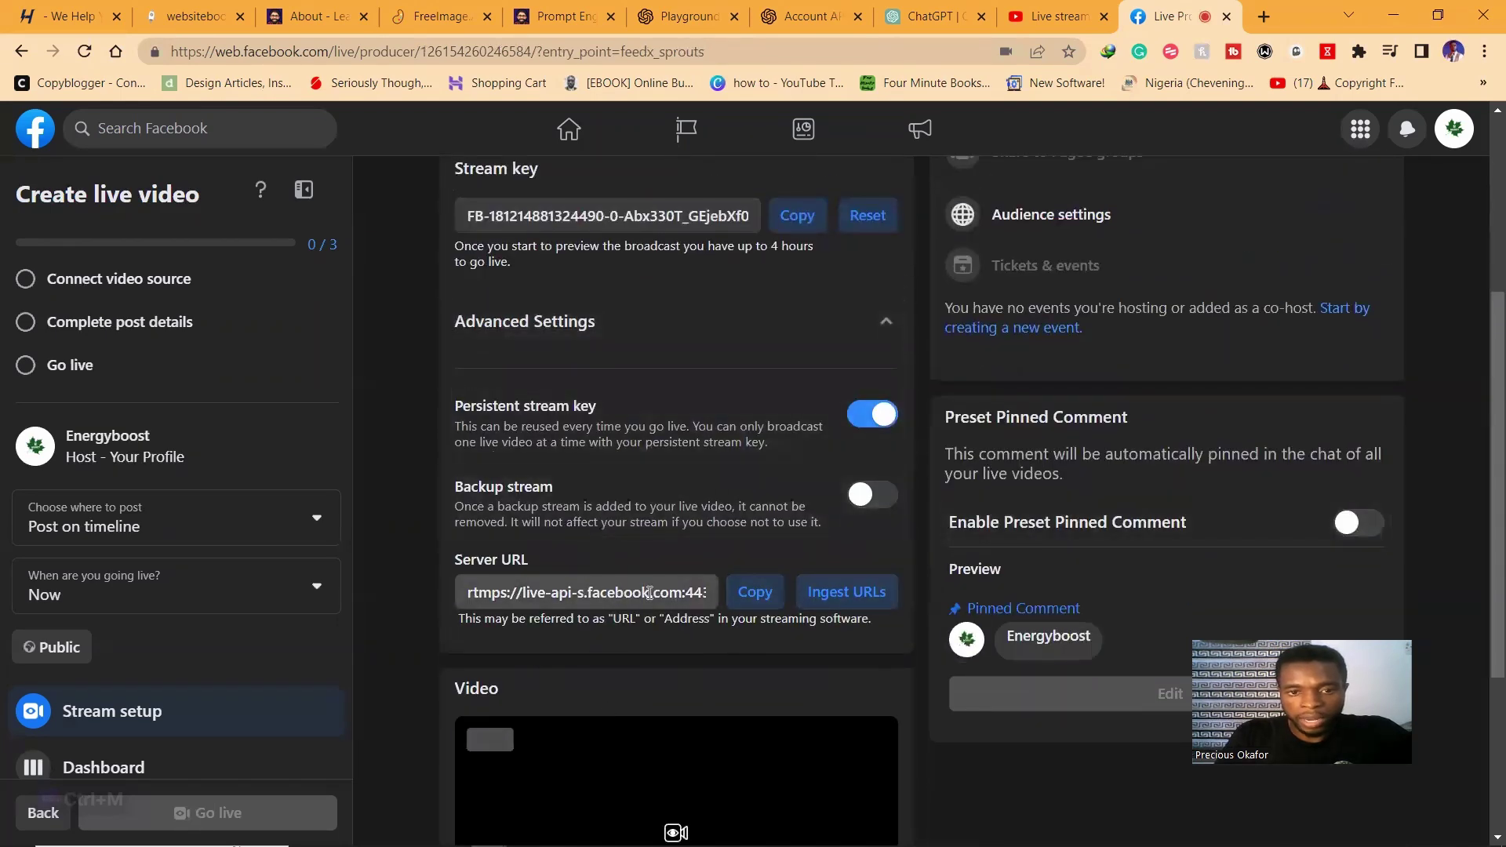
{"action": "scroll", "coordinate": [779, 369], "scroll_direction": "up", "scroll_amount": 3}
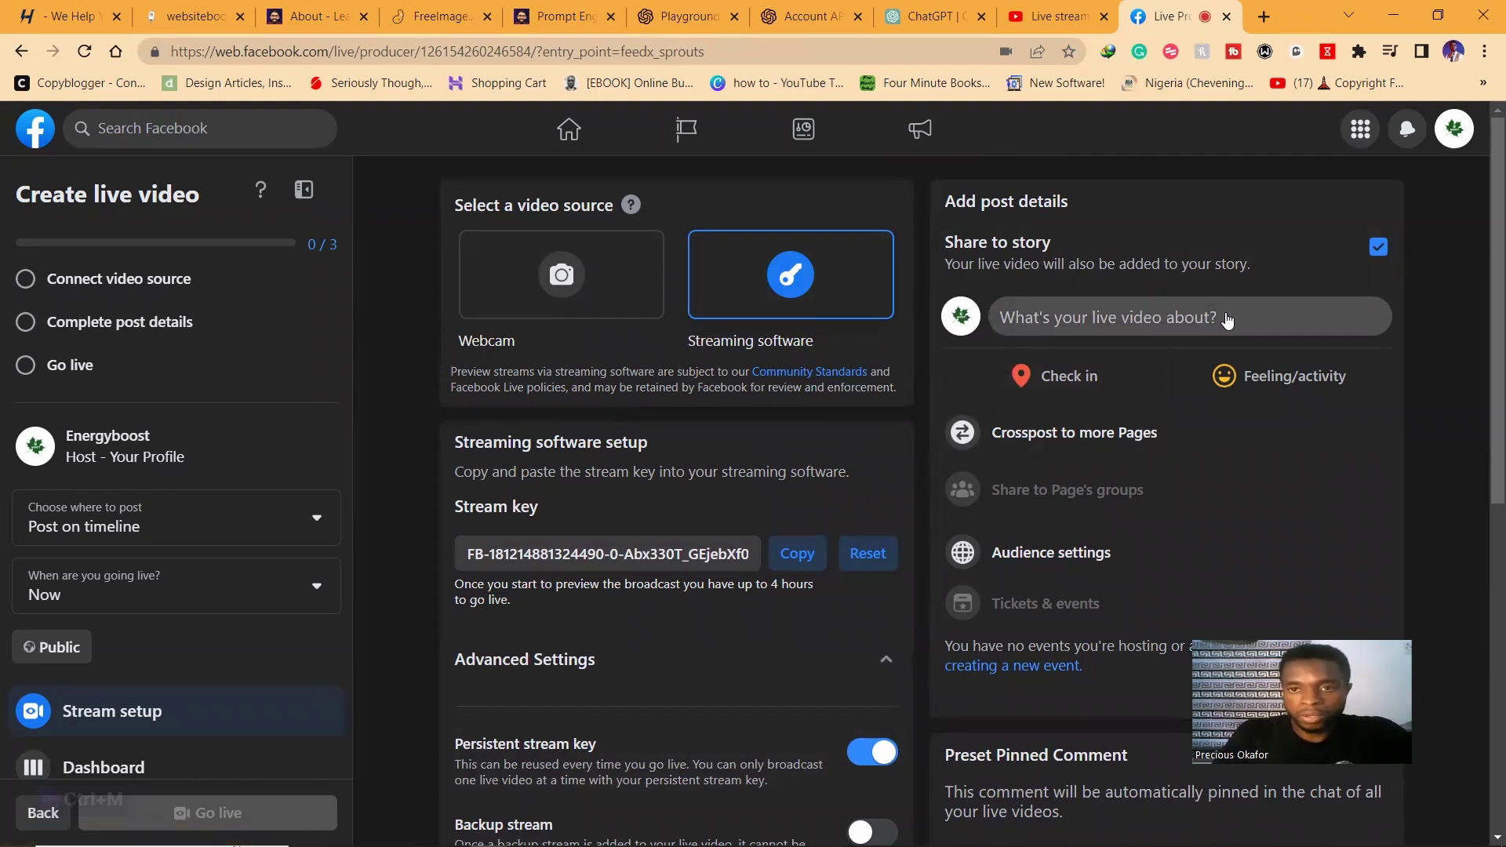
Step: Save the Facebook post title and description 'ChurchMediaPro Live Stream', then bring OBS Studio forward
{"action": "left_click", "coordinate": [1226, 320]}
{"action": "left_click", "coordinate": [569, 382]}
{"action": "type", "text": "ChurchMediaPro Live Stream"}
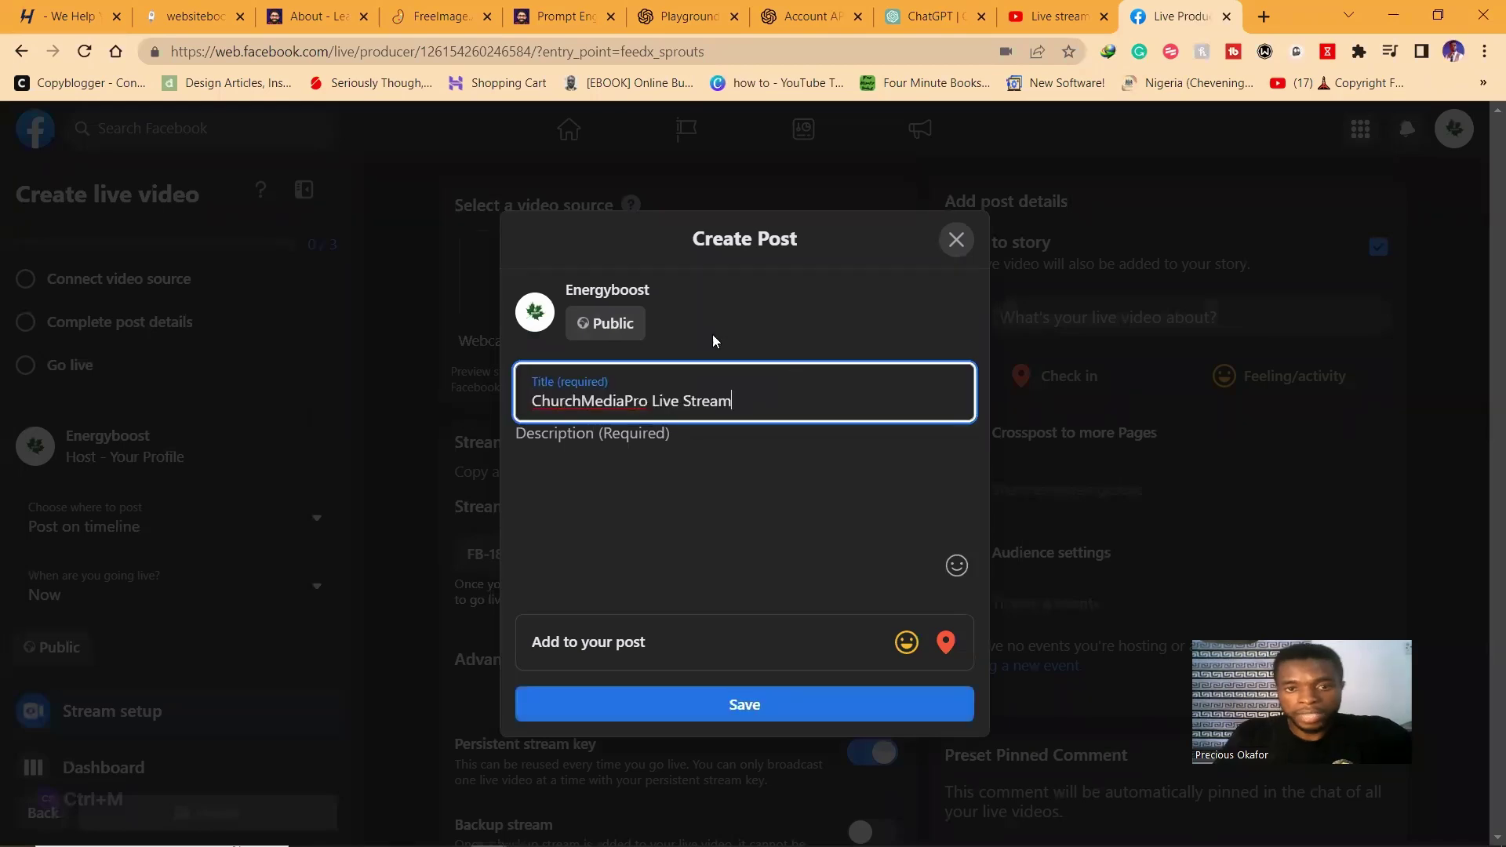
{"action": "left_click", "coordinate": [676, 494]}
{"action": "type", "text": "ChurchMediaPro Live Stream"}
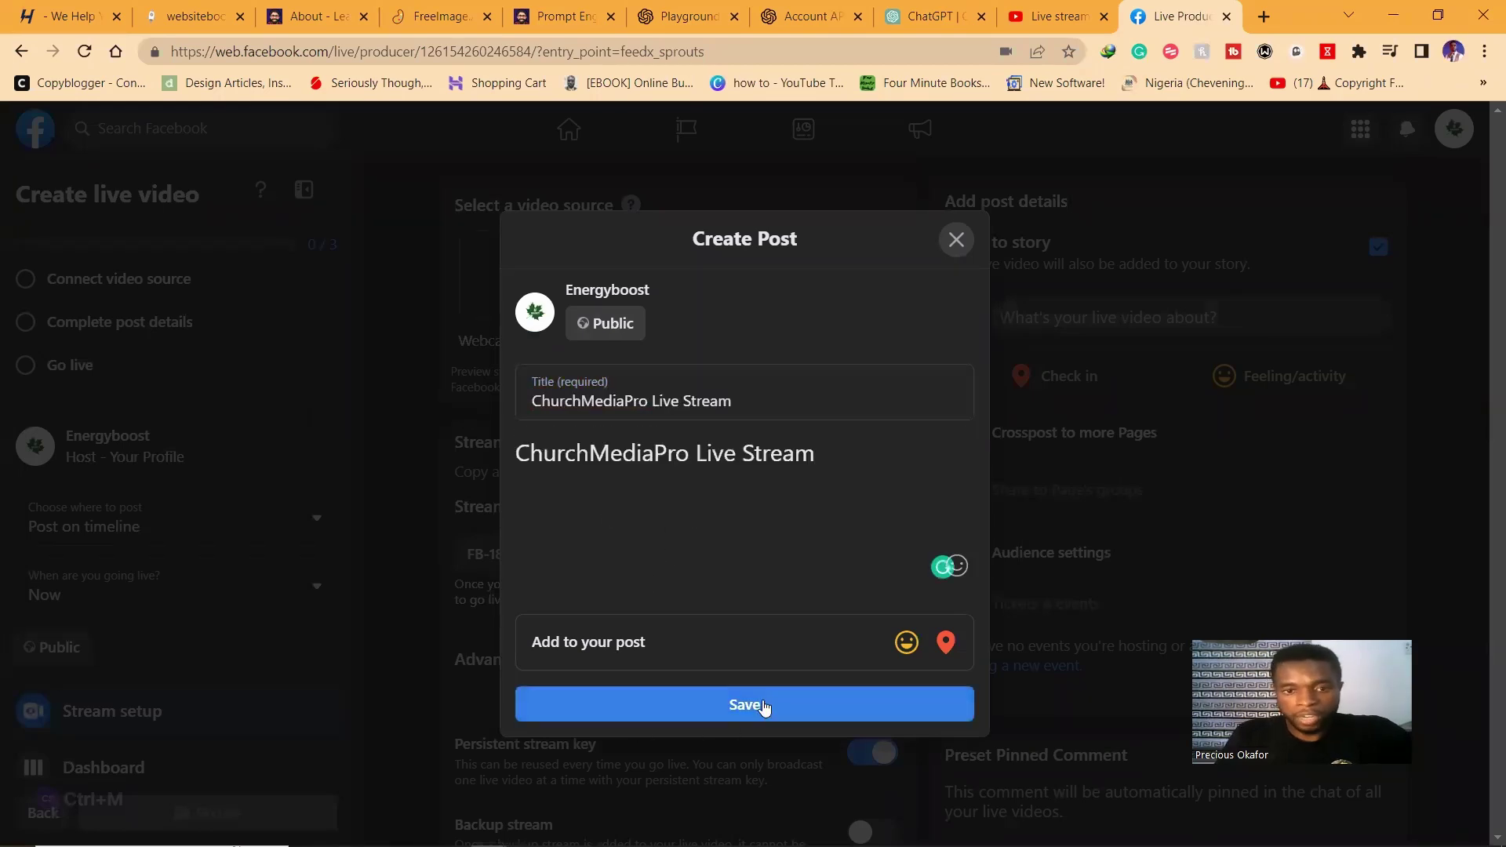
{"action": "left_click", "coordinate": [763, 707]}
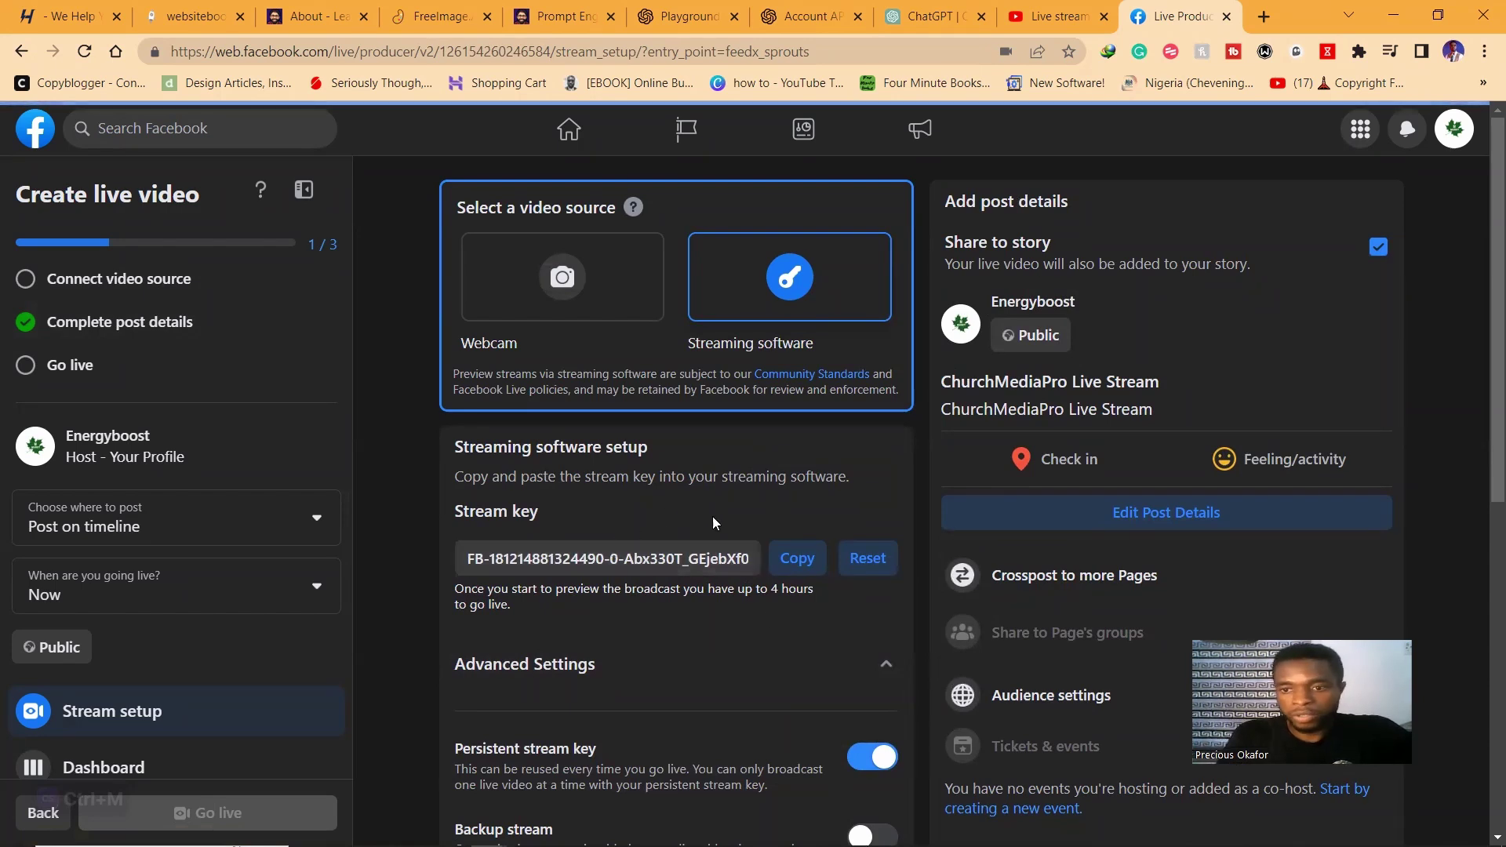
{"action": "key", "text": "alt+Tab"}
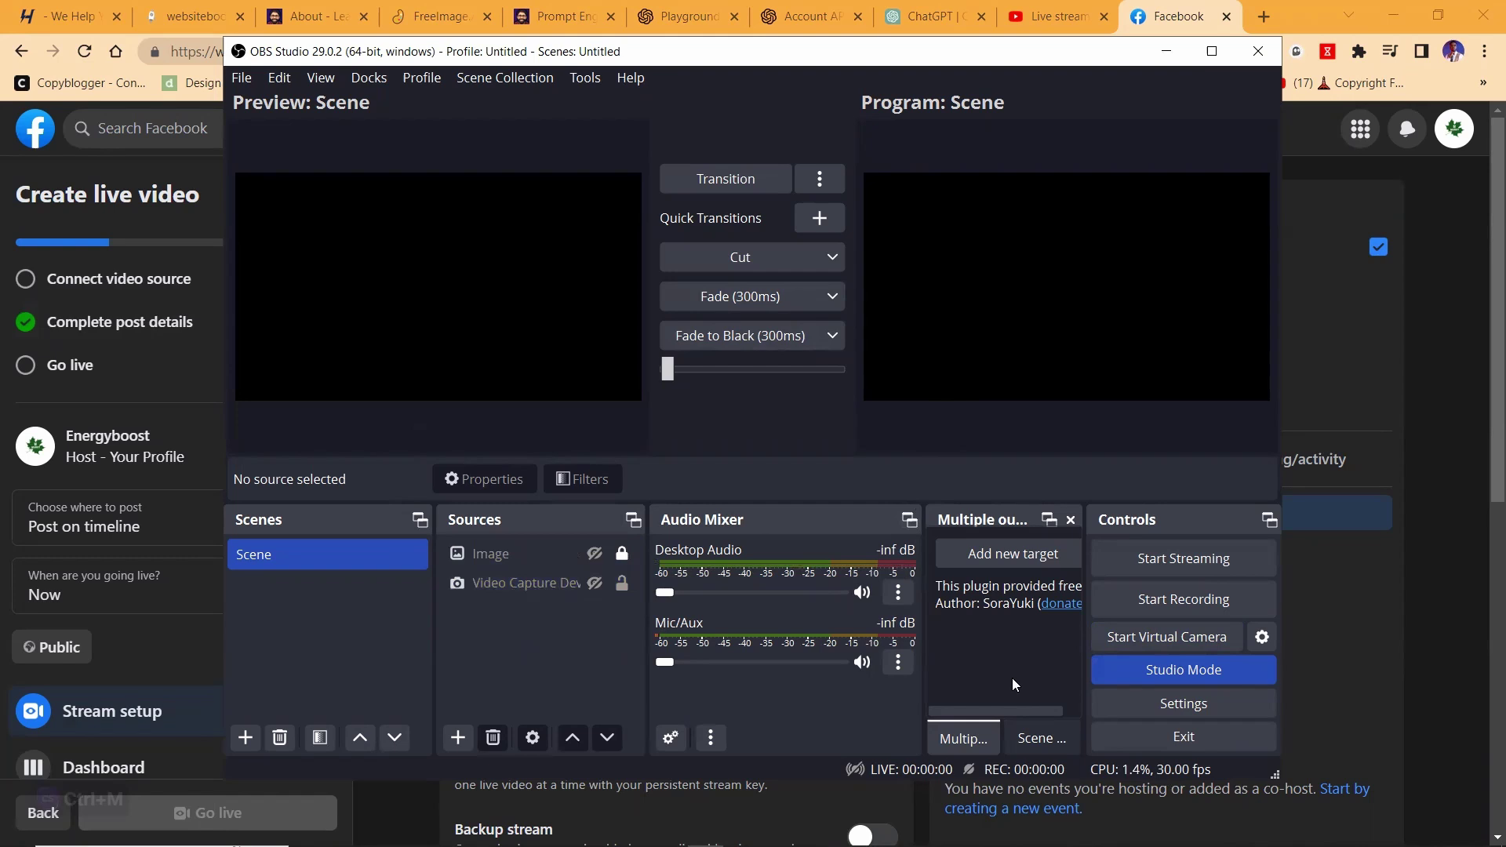
Step: Review OBS's Stream service list and keep YouTube - RTMPS selected
{"action": "left_click", "coordinate": [1184, 704]}
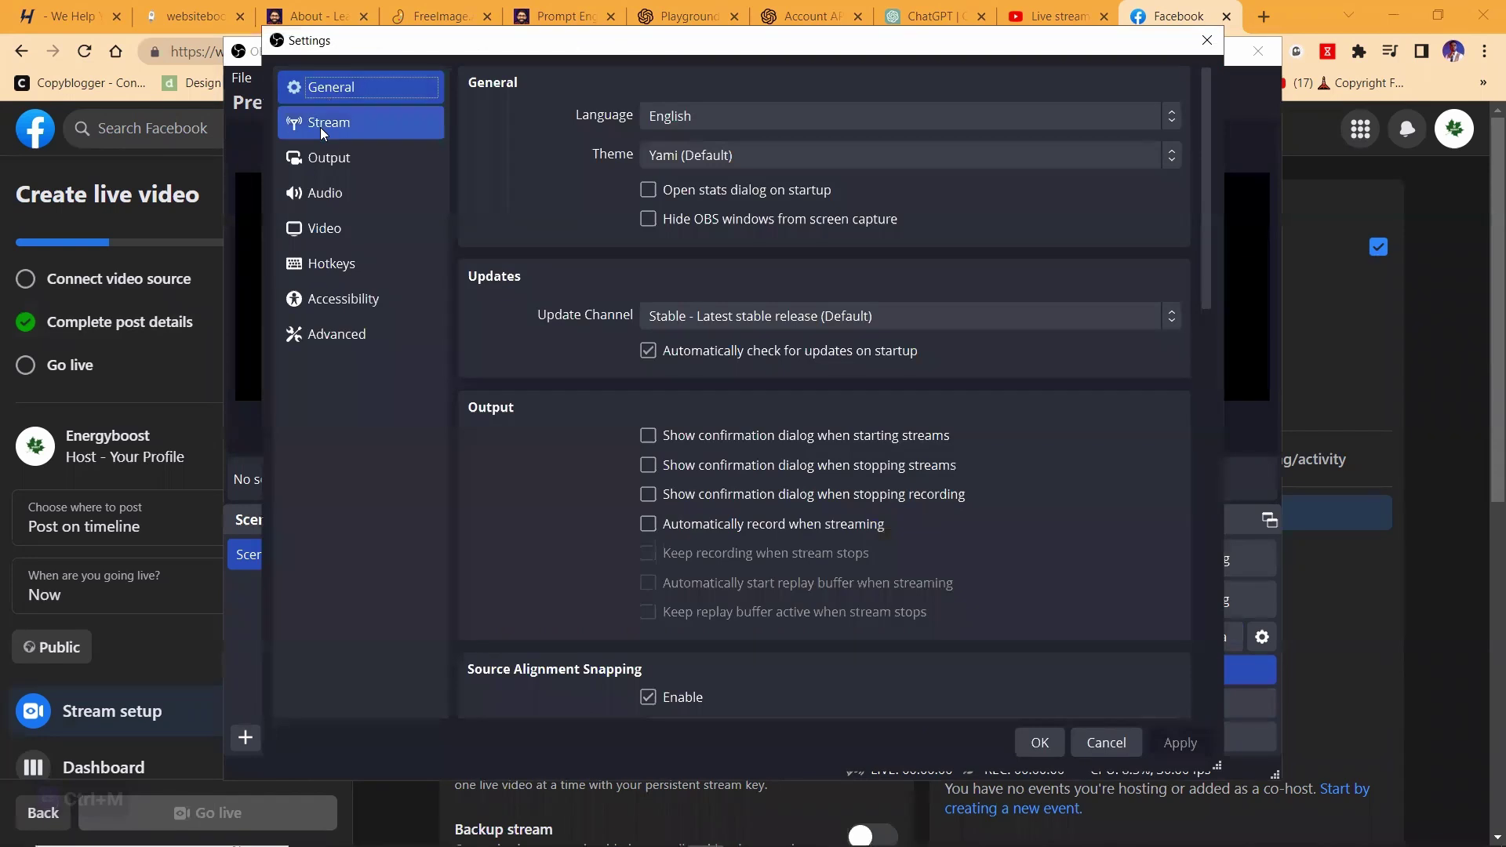
{"action": "left_click", "coordinate": [341, 123]}
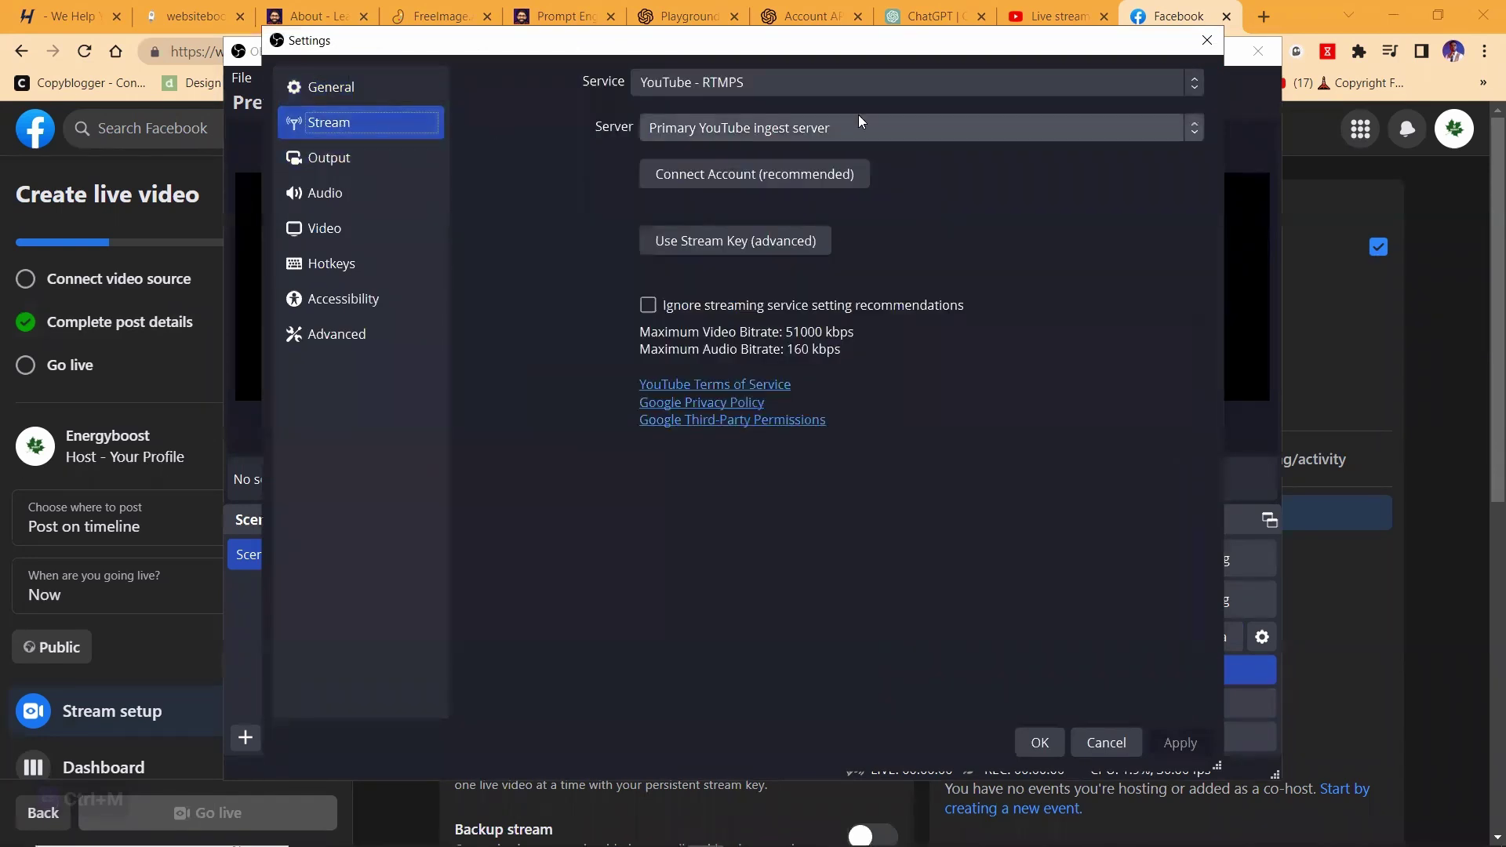
{"action": "left_click", "coordinate": [853, 89]}
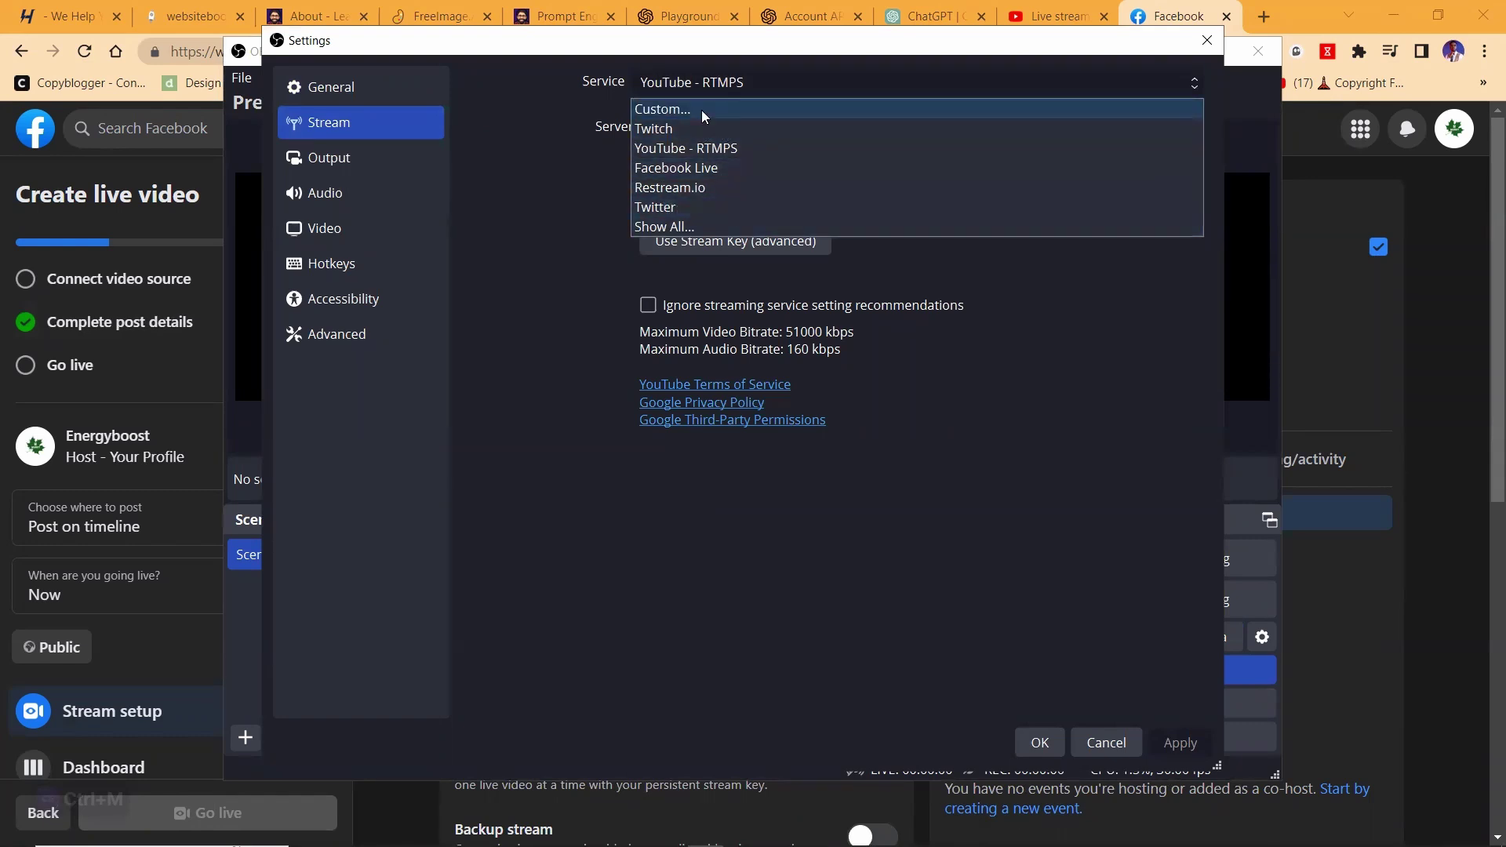
{"action": "left_click", "coordinate": [518, 194]}
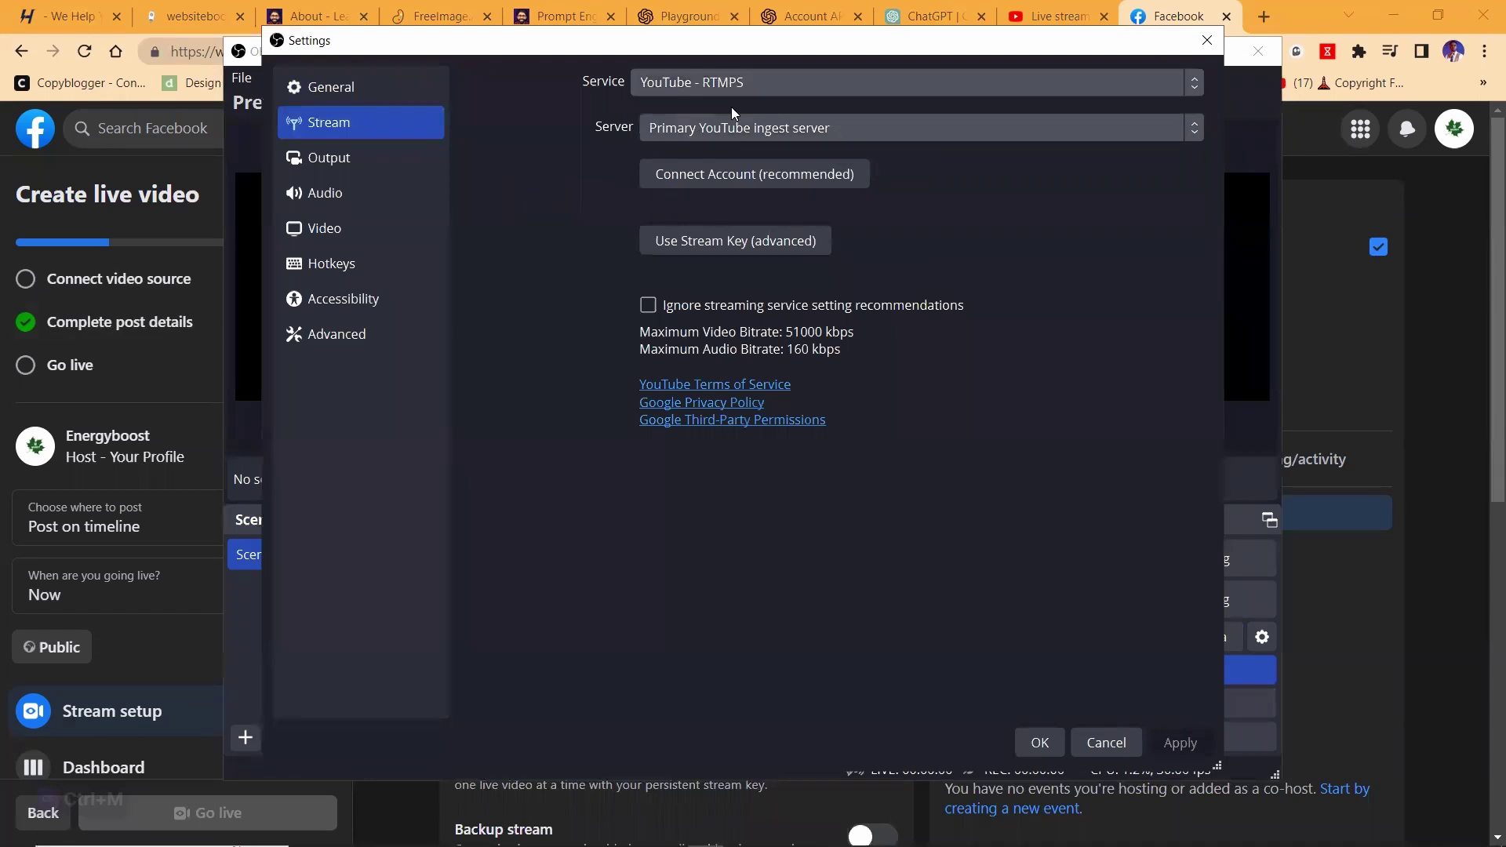
{"action": "left_click", "coordinate": [767, 91]}
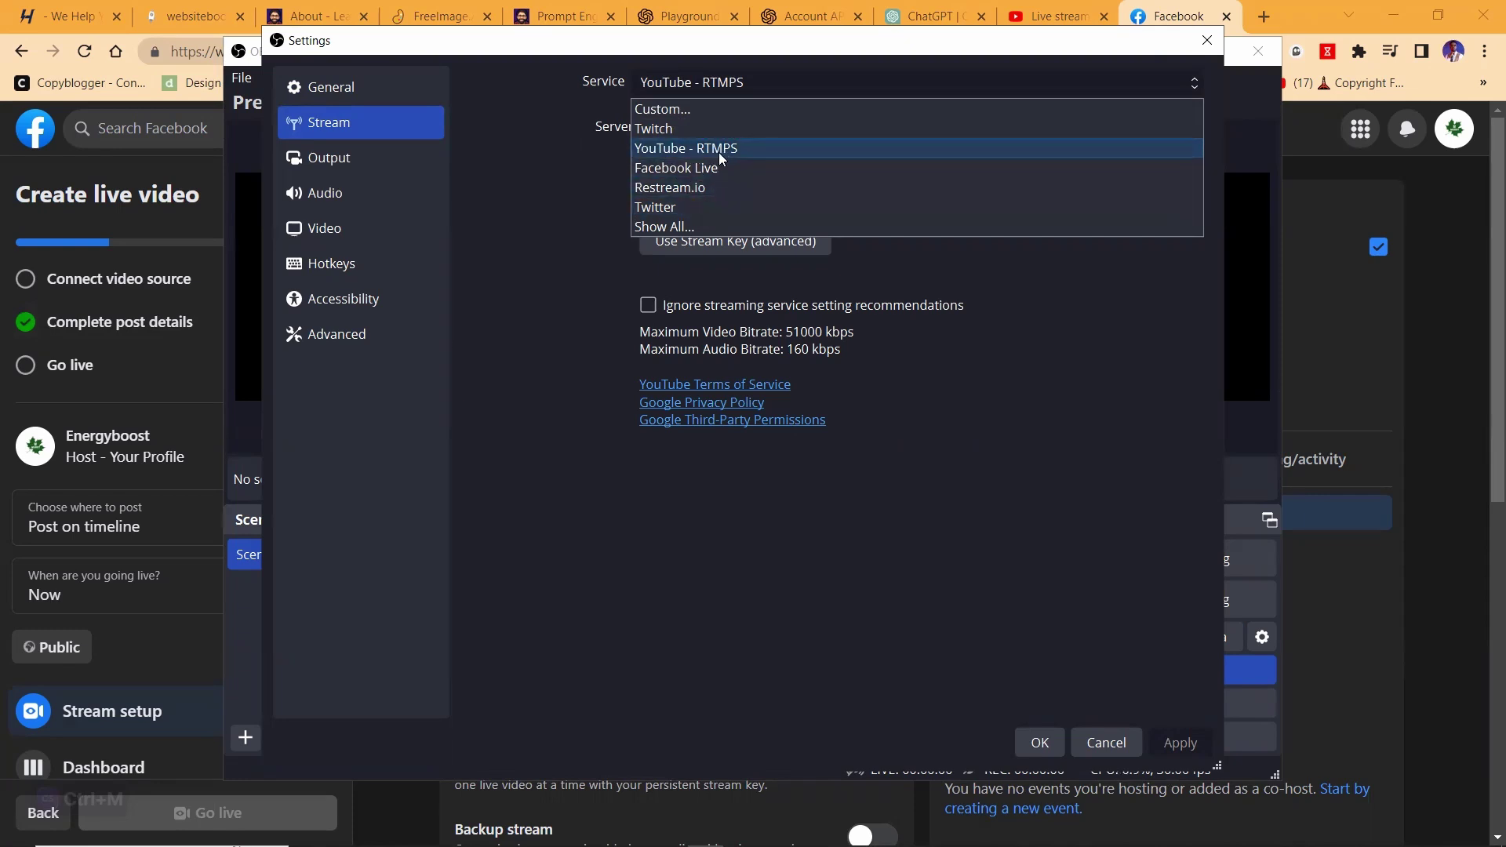
{"action": "left_click", "coordinate": [870, 147]}
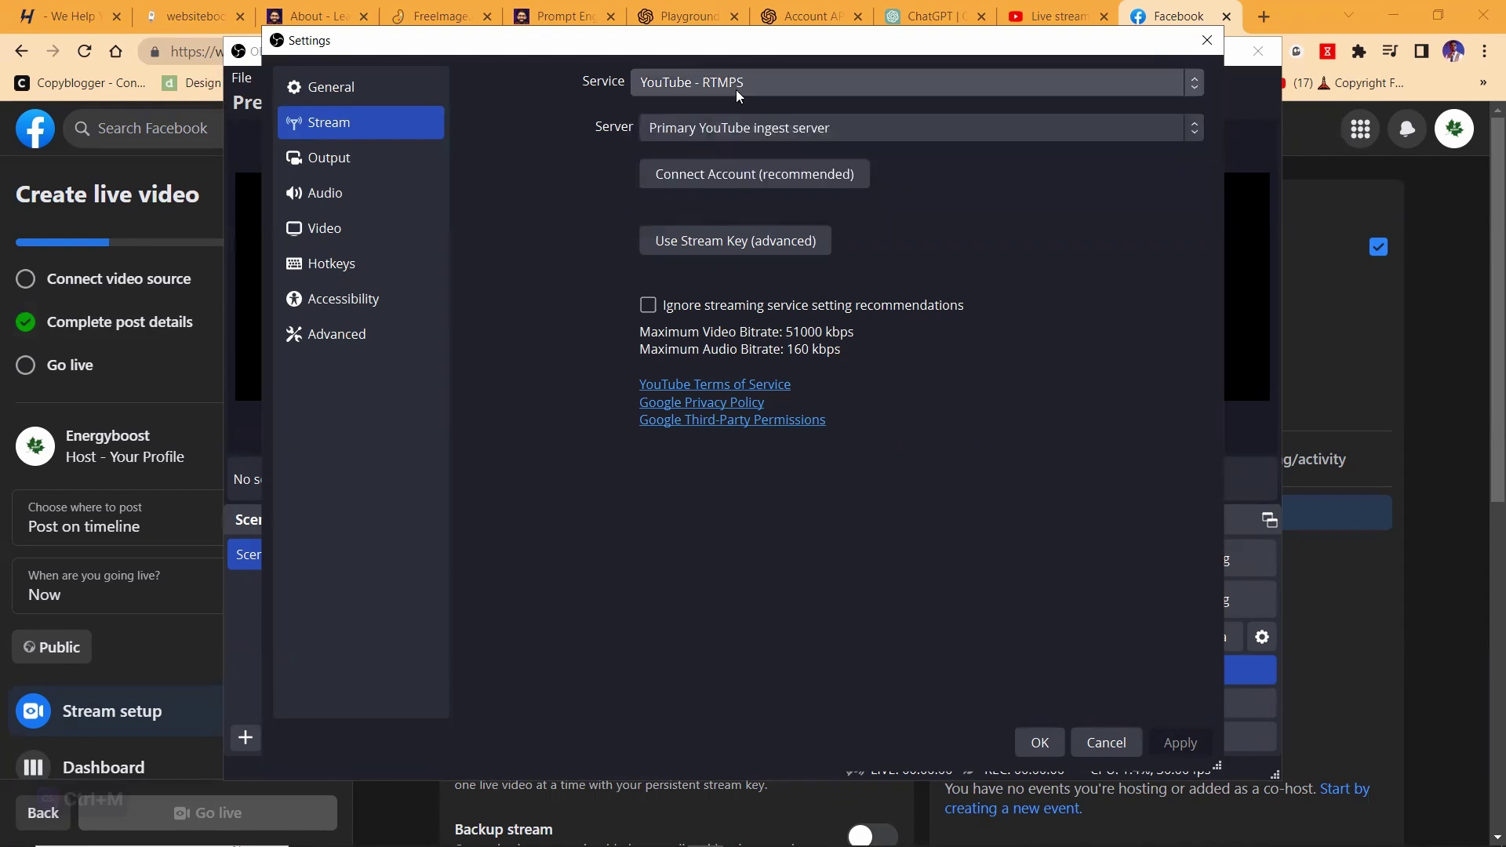
{"action": "left_click", "coordinate": [735, 85]}
{"action": "left_click", "coordinate": [571, 180]}
Step: Reveal the stream key field via Use Stream Key and close settings with OK
{"action": "left_click", "coordinate": [736, 245]}
{"action": "left_click", "coordinate": [769, 176]}
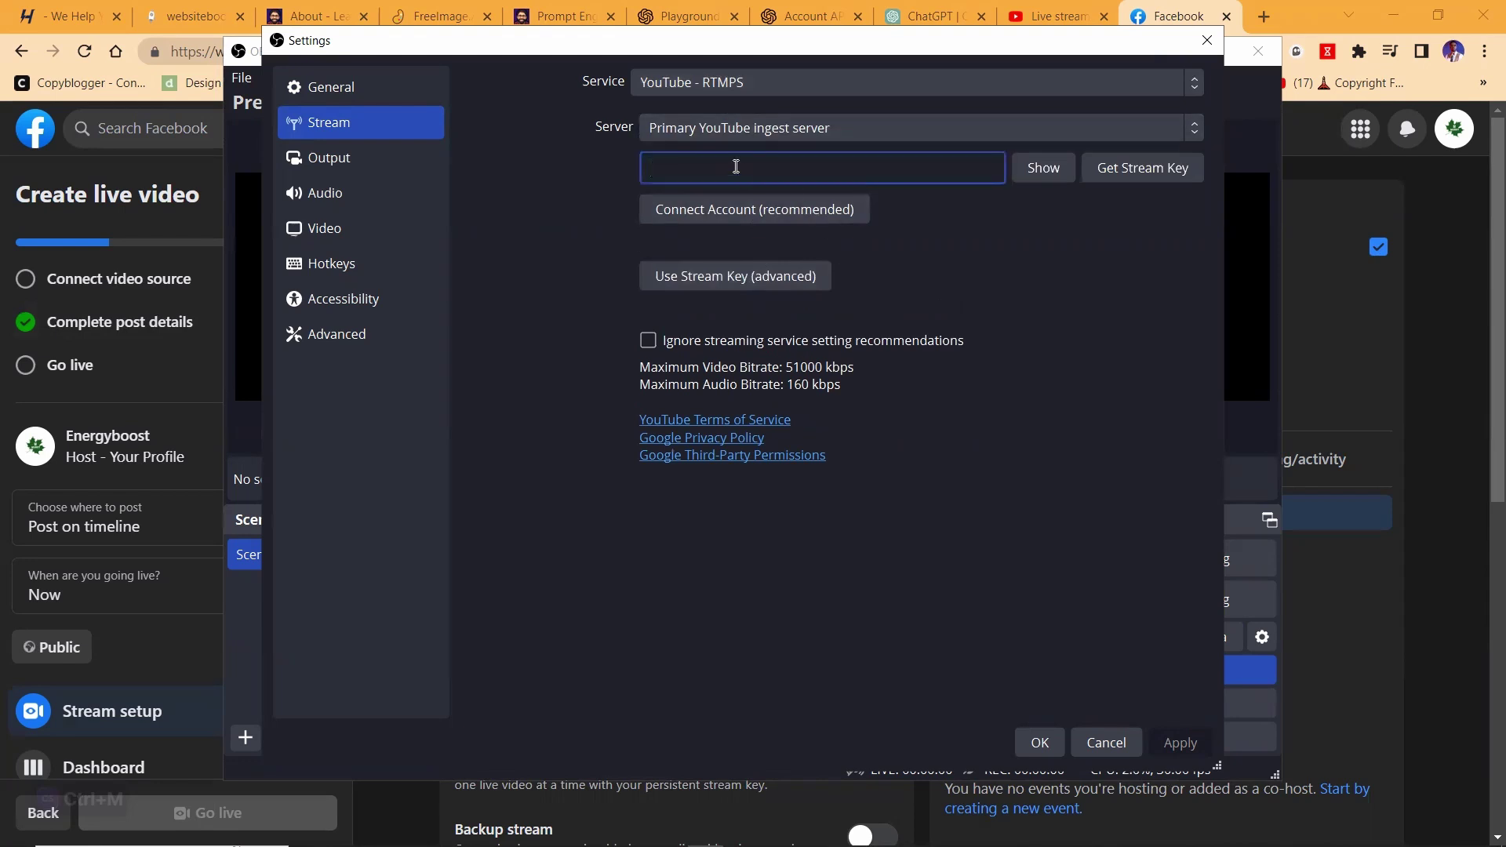
{"action": "left_click", "coordinate": [733, 93]}
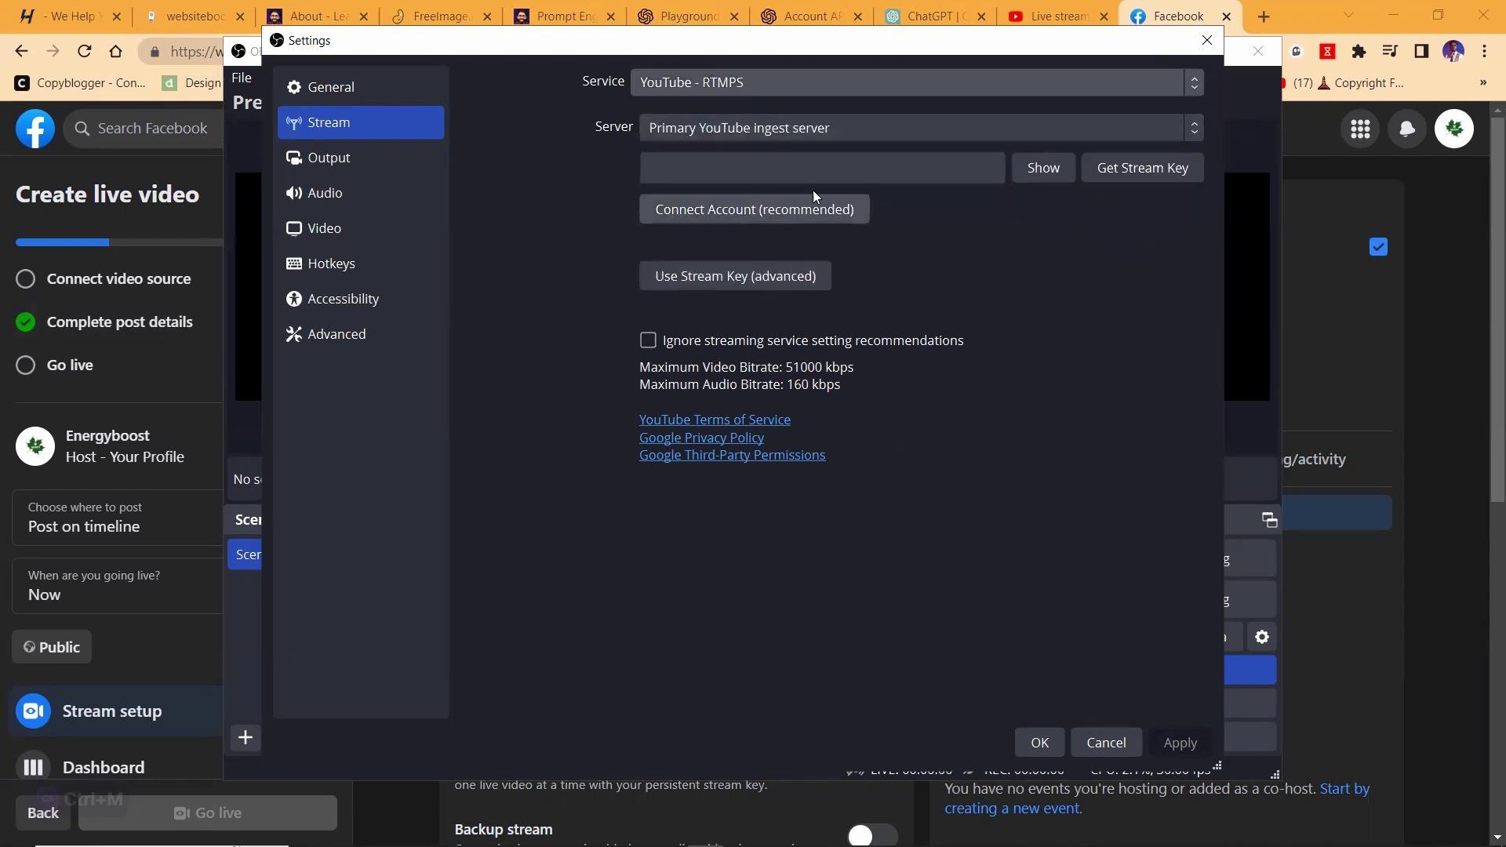
{"action": "left_click", "coordinate": [1038, 743]}
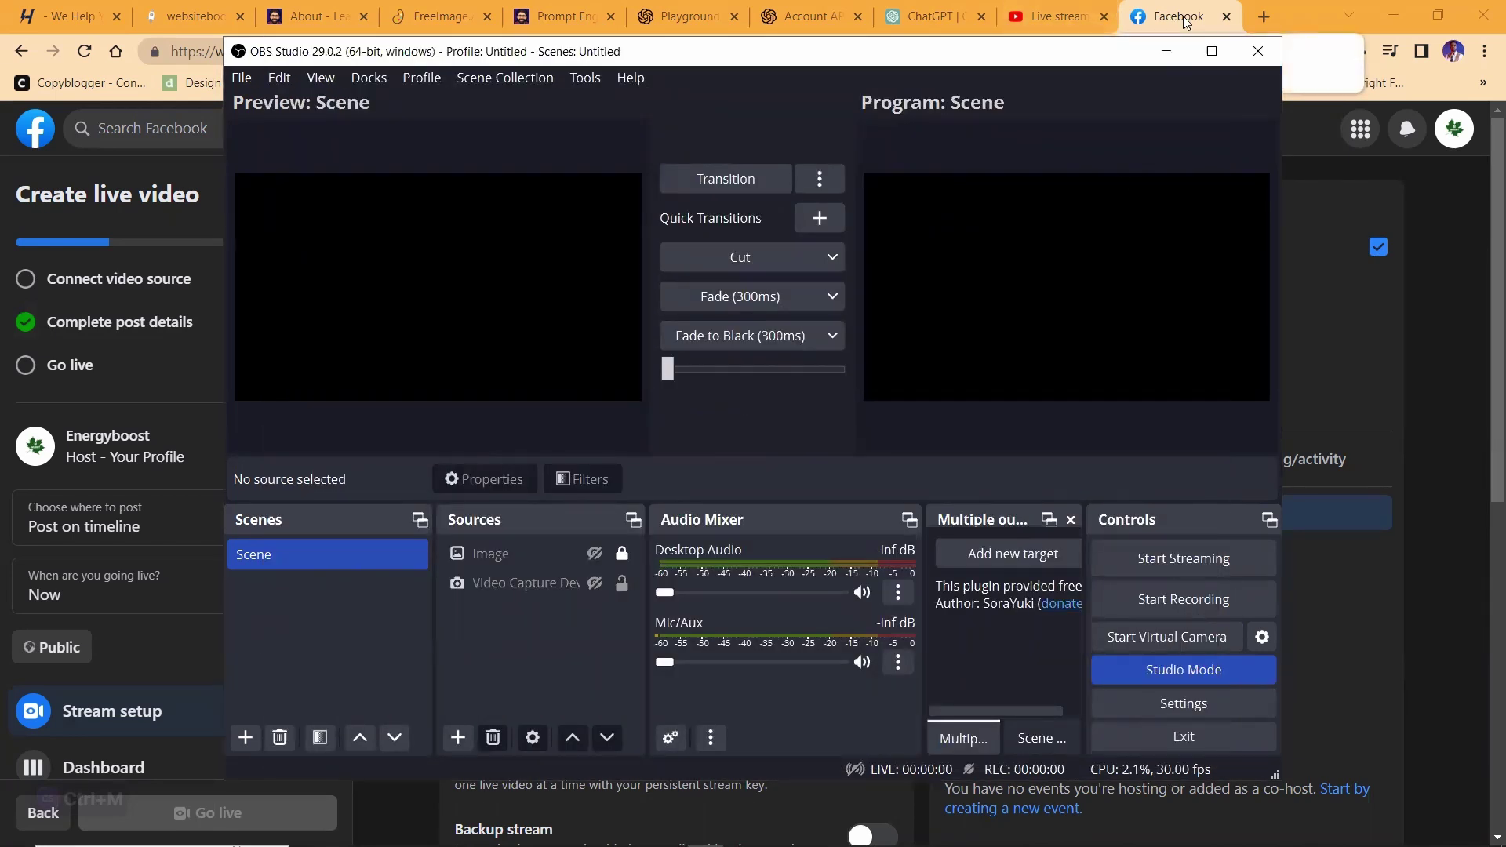
Step: Google 'obs multiple rtmps plugin' in a new tab and open the obsproject.com forum result
{"action": "left_click", "coordinate": [1261, 23]}
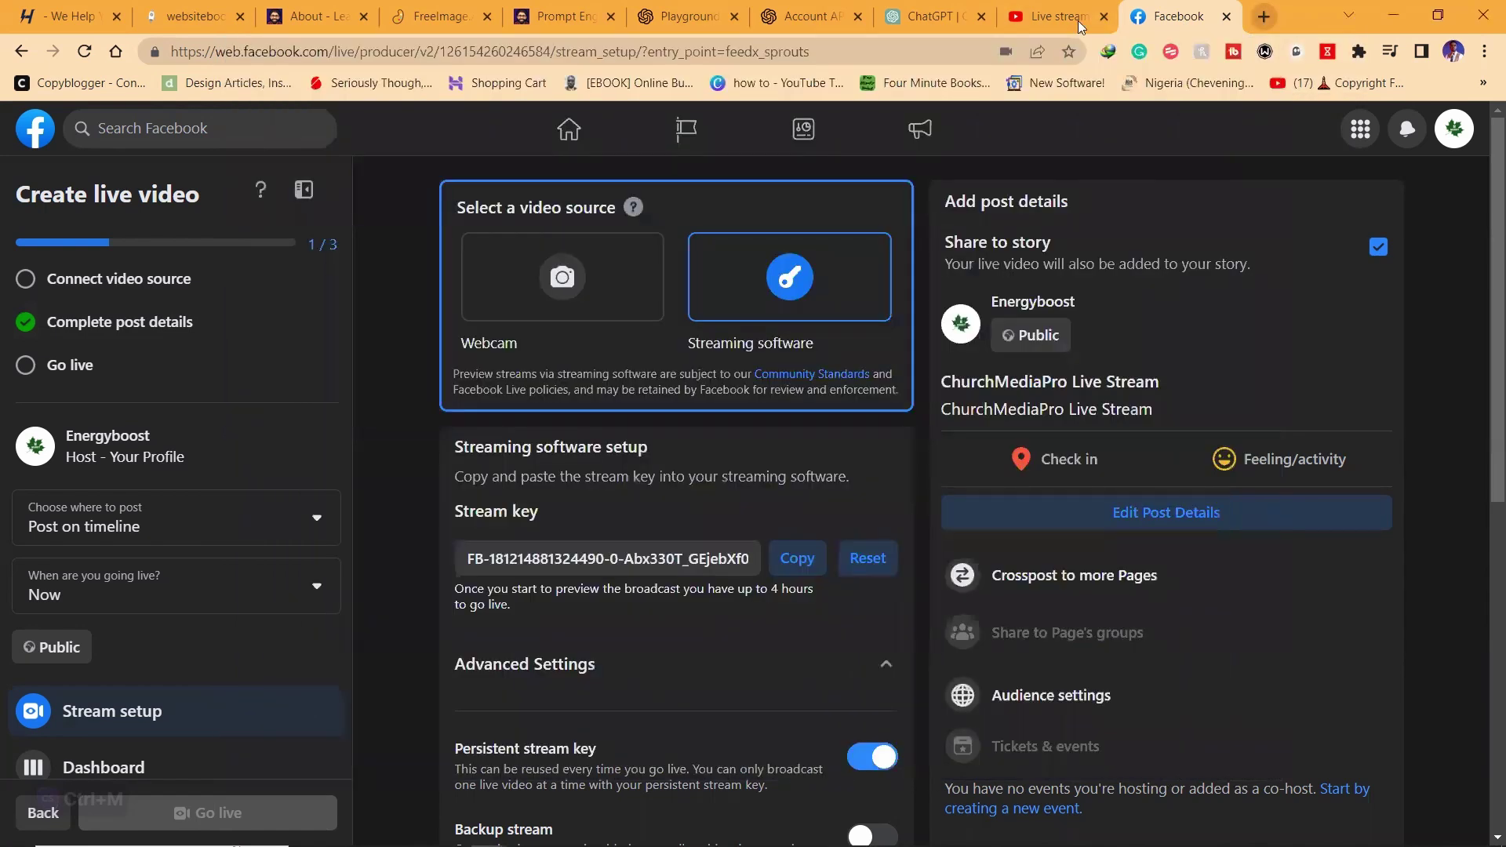
{"action": "key", "text": "ctrl+t"}
{"action": "type", "text": "obs m"}
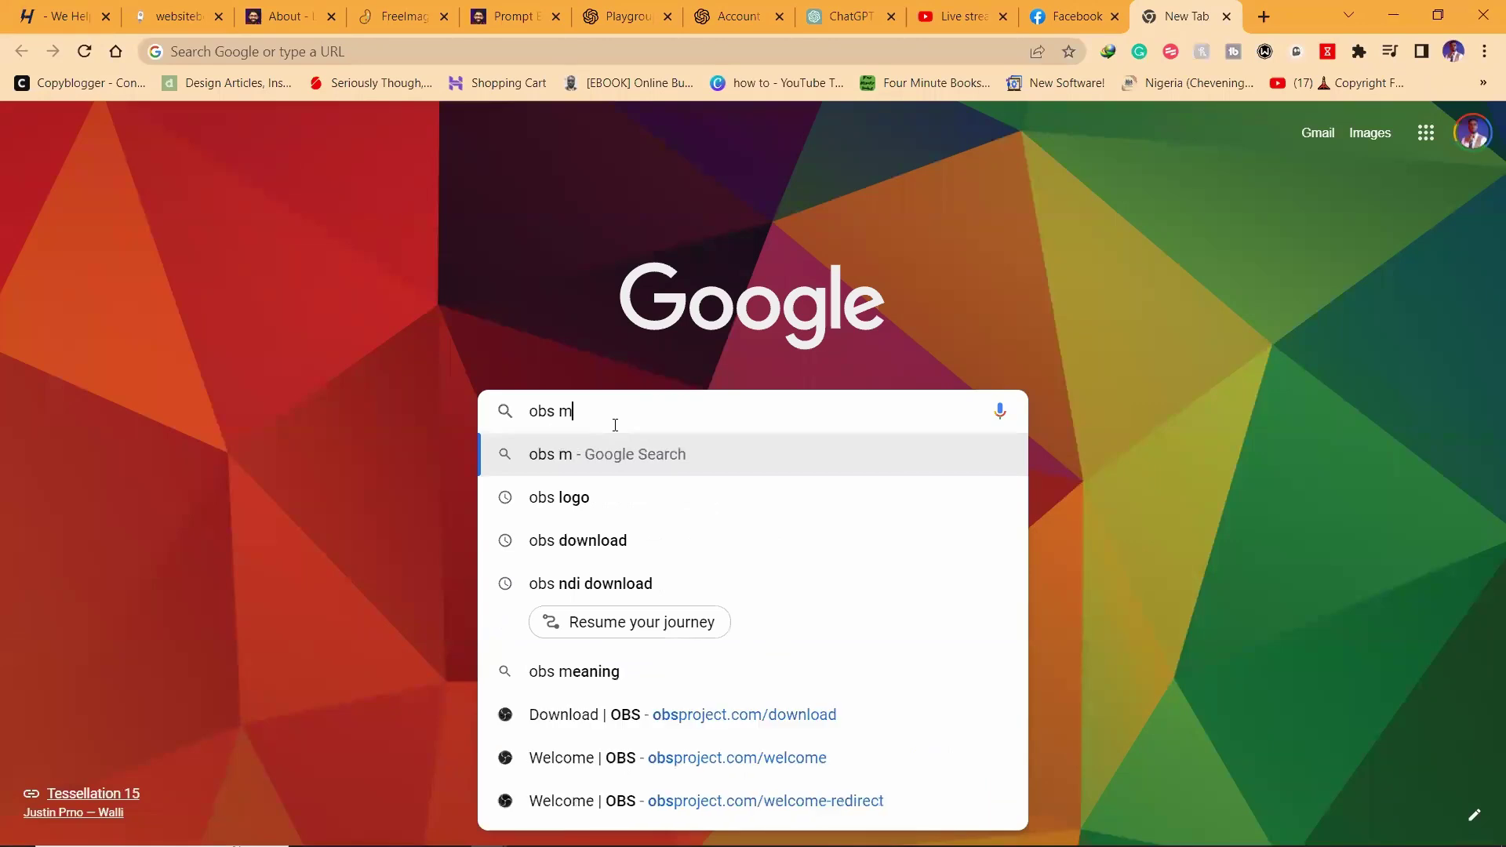
{"action": "type", "text": "ultiple rtmps"}
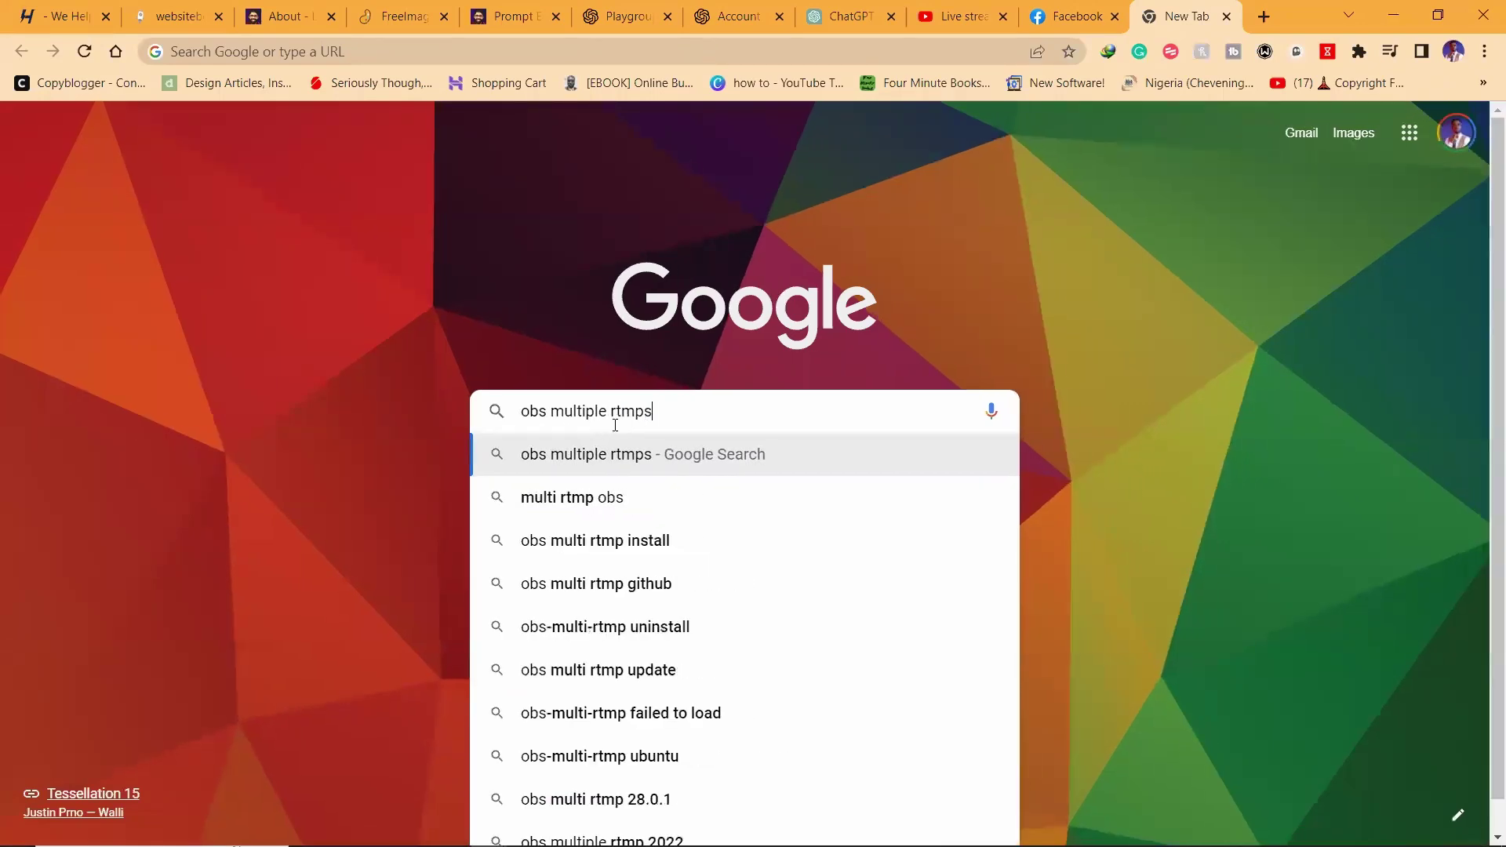
{"action": "type", "text": " plugin"}
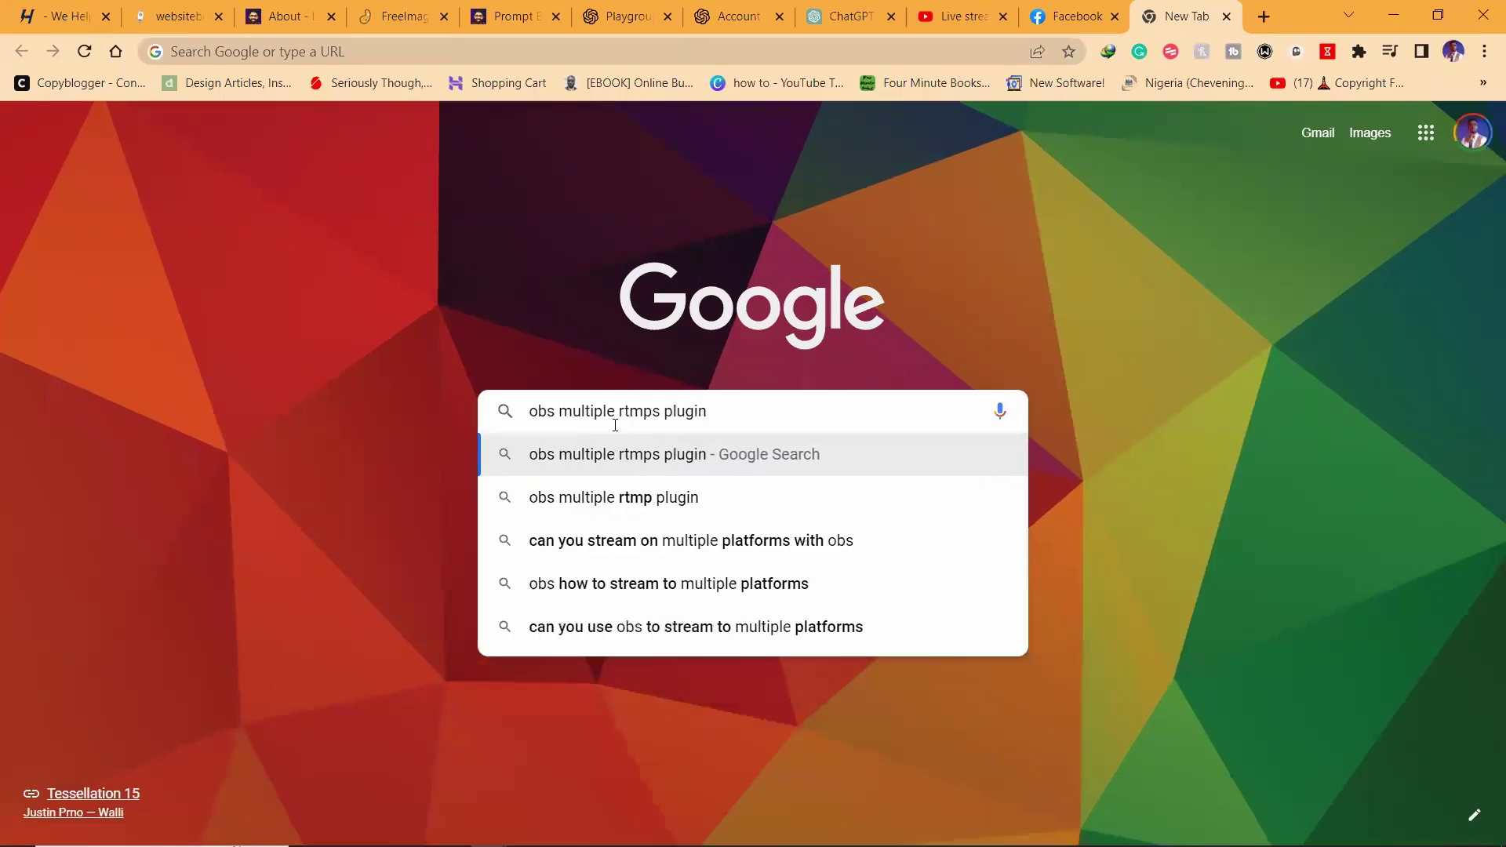
{"action": "left_click", "coordinate": [724, 462]}
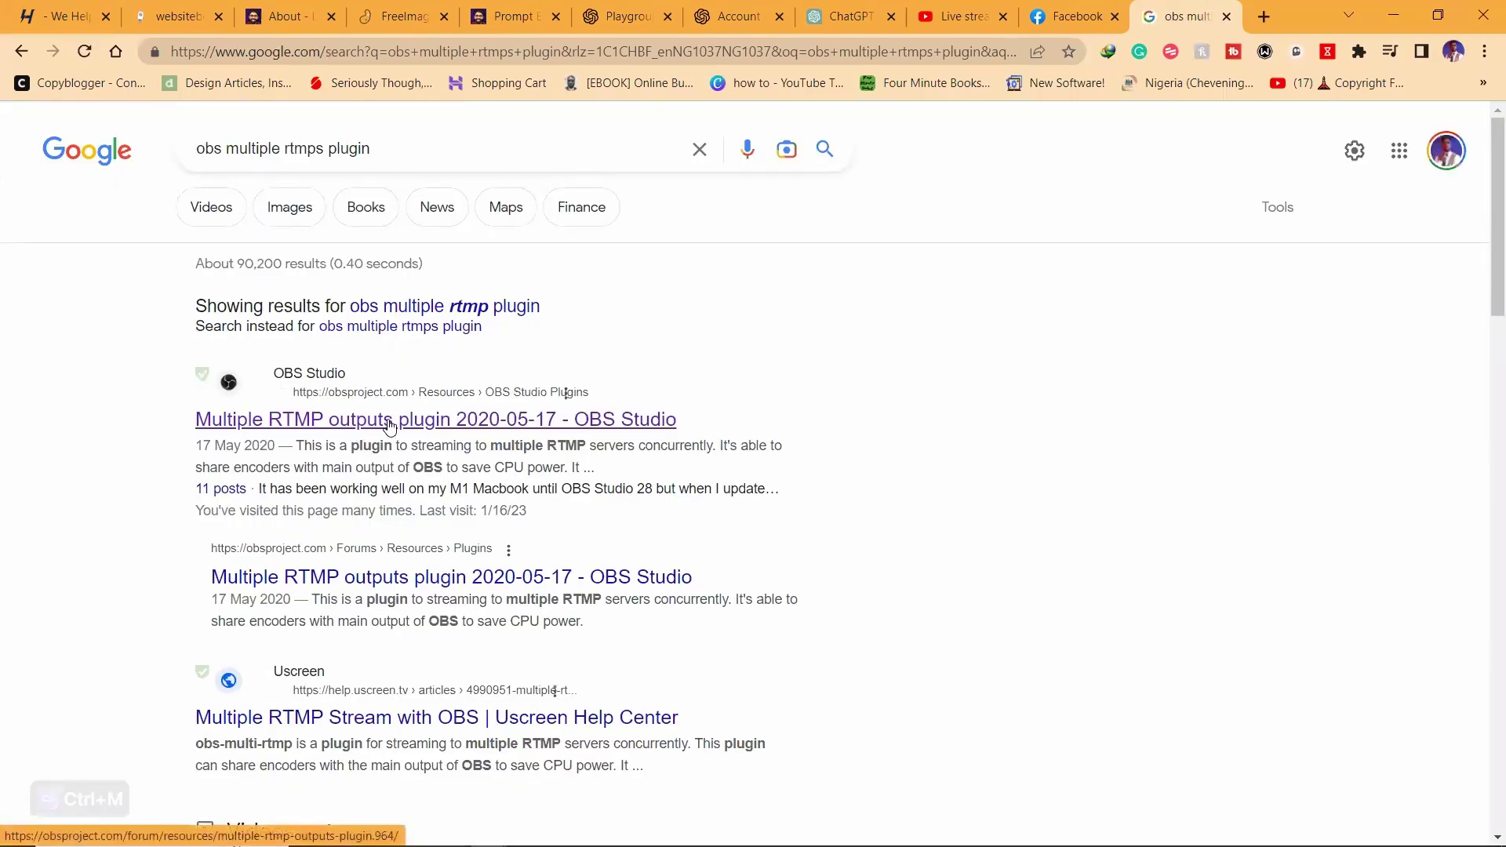
{"action": "scroll", "coordinate": [349, 454], "scroll_direction": "down", "scroll_amount": 1}
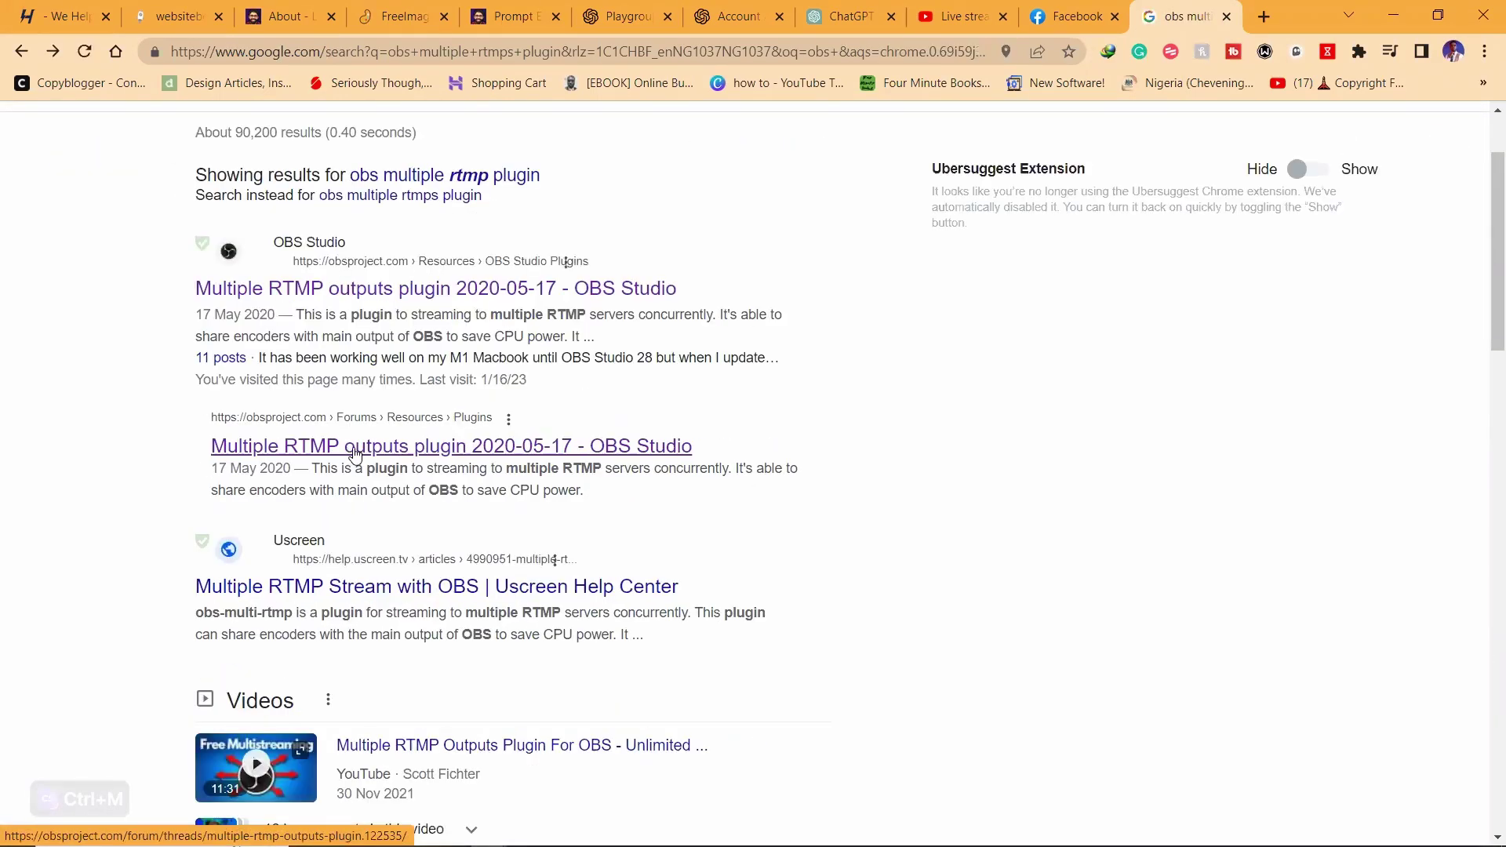
{"action": "left_click", "coordinate": [352, 450]}
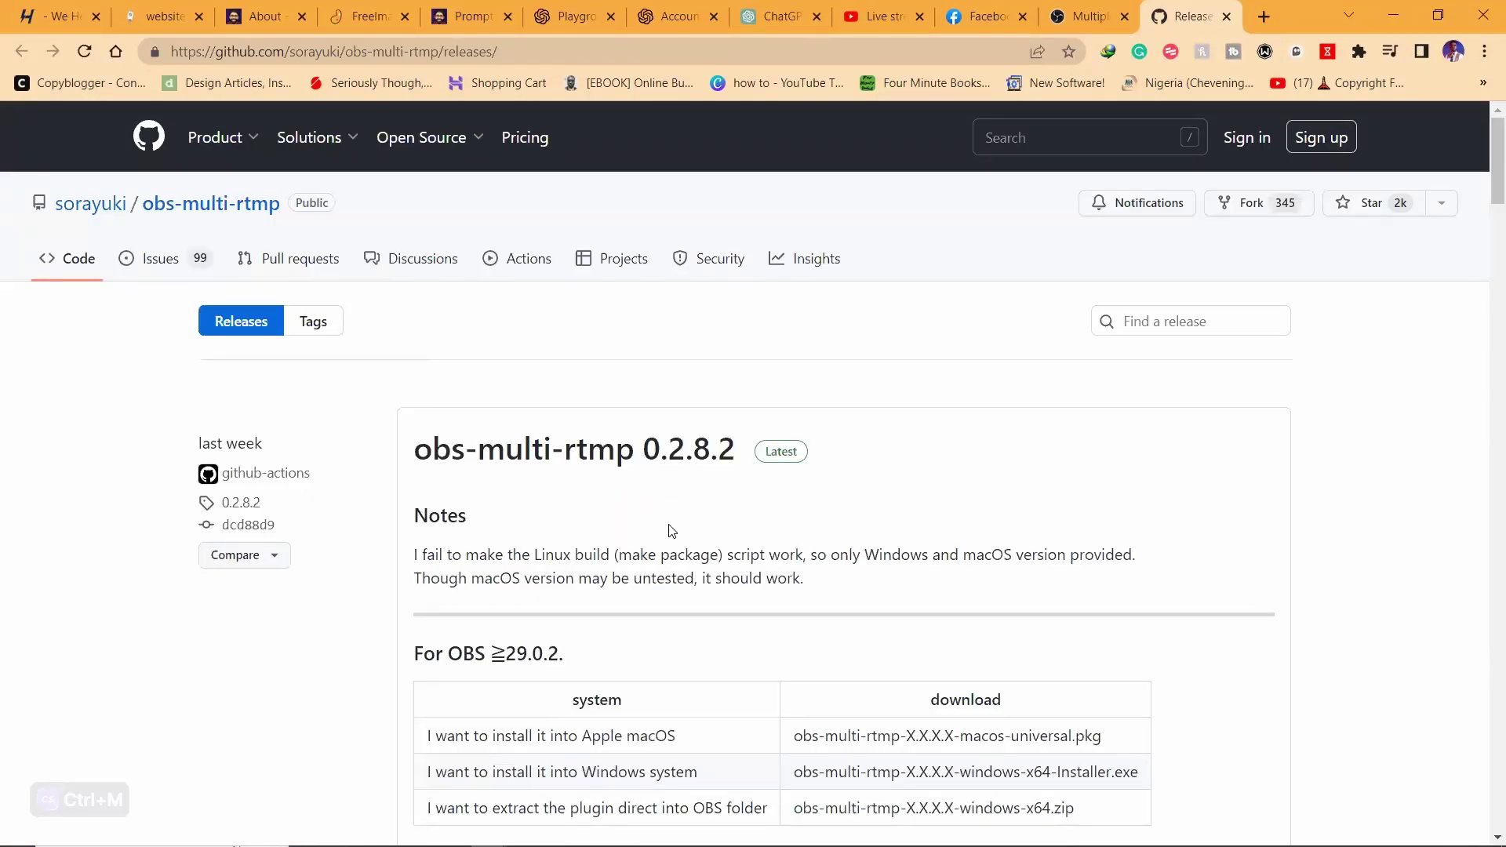
{"action": "scroll", "coordinate": [670, 528], "scroll_direction": "down", "scroll_amount": 3}
{"action": "scroll", "coordinate": [671, 531], "scroll_direction": "down", "scroll_amount": 6}
{"action": "scroll", "coordinate": [669, 531], "scroll_direction": "down", "scroll_amount": 3}
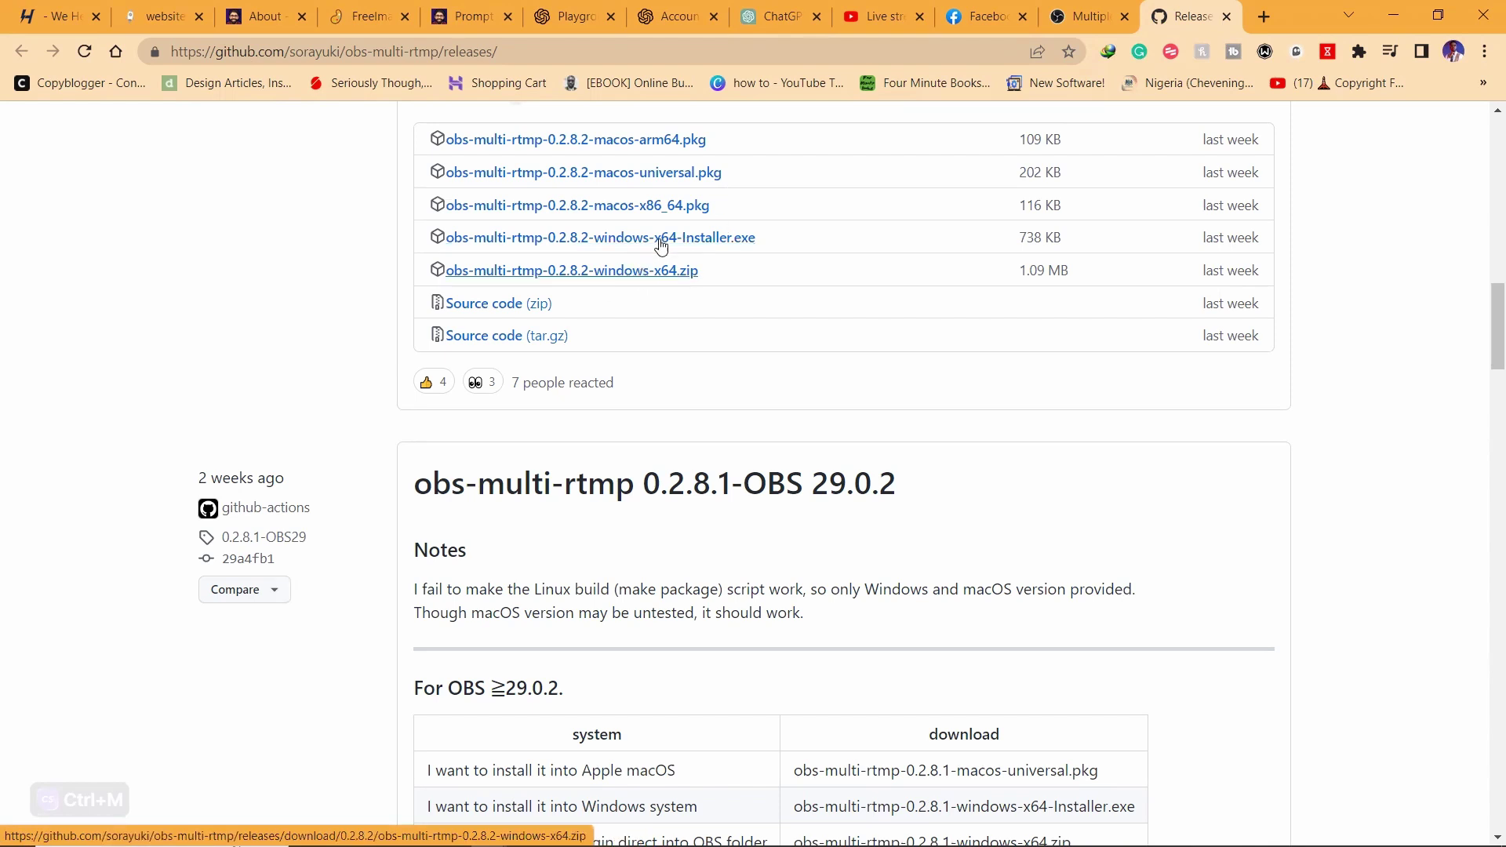
Step: Download the obs-multi-rtmp 0.2.8.2 windows-x64-Installer.exe and open its download folder
{"action": "left_click", "coordinate": [542, 273]}
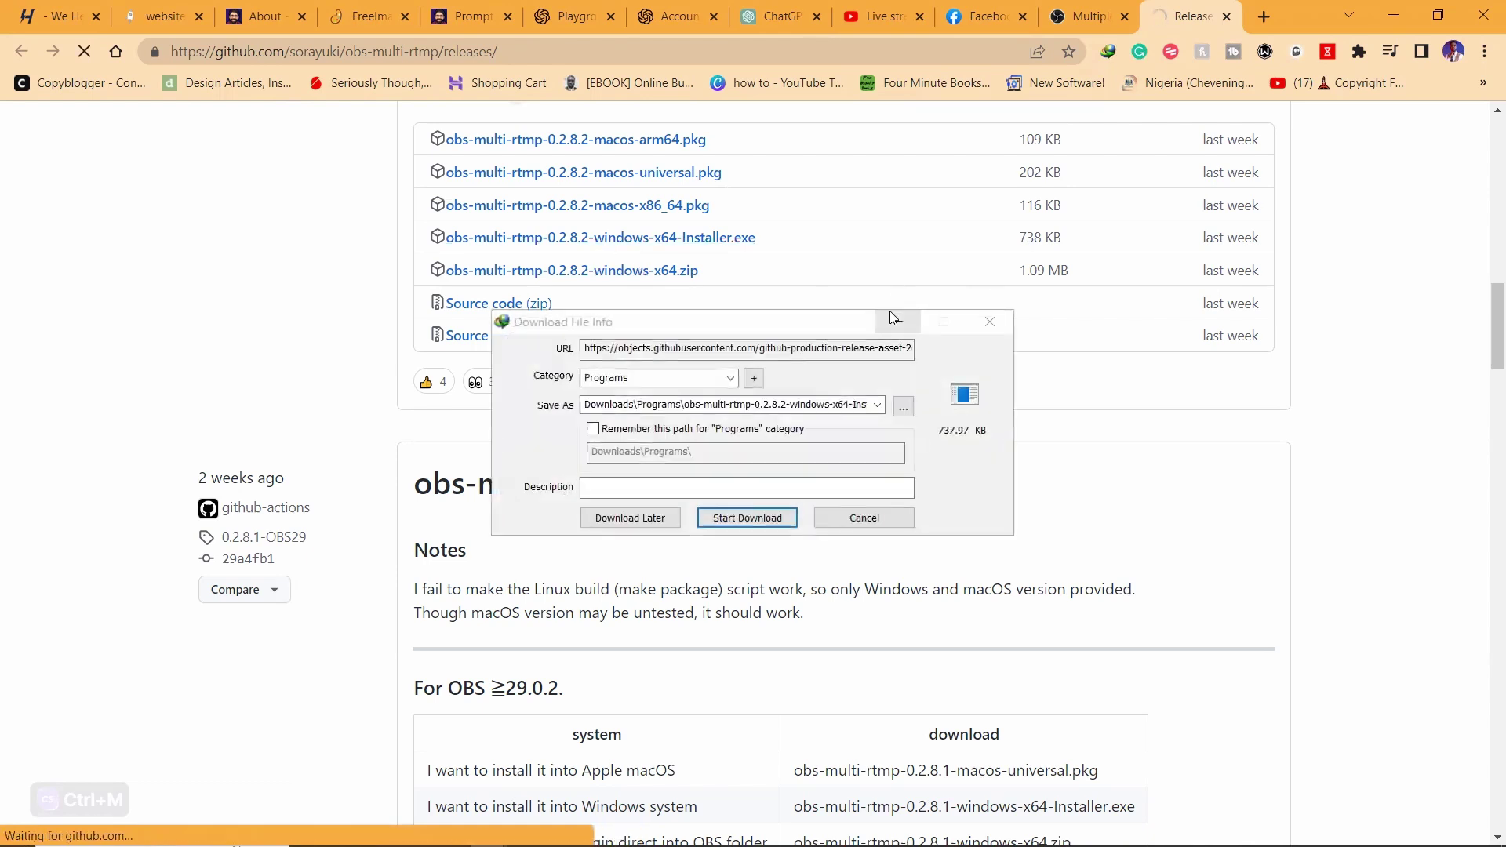
{"action": "left_click", "coordinate": [747, 521]}
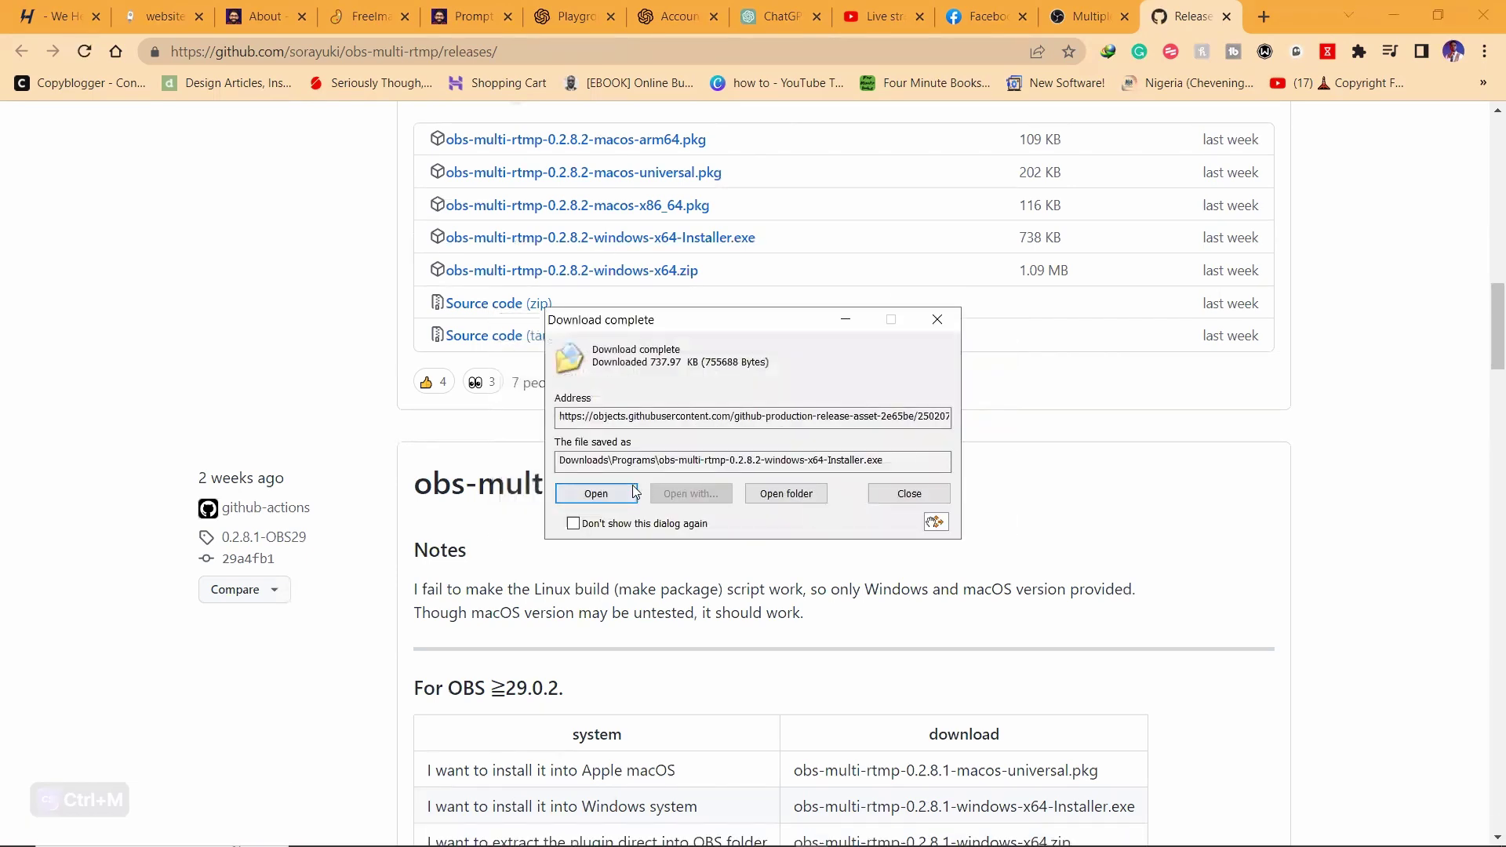
{"action": "left_click", "coordinate": [810, 497]}
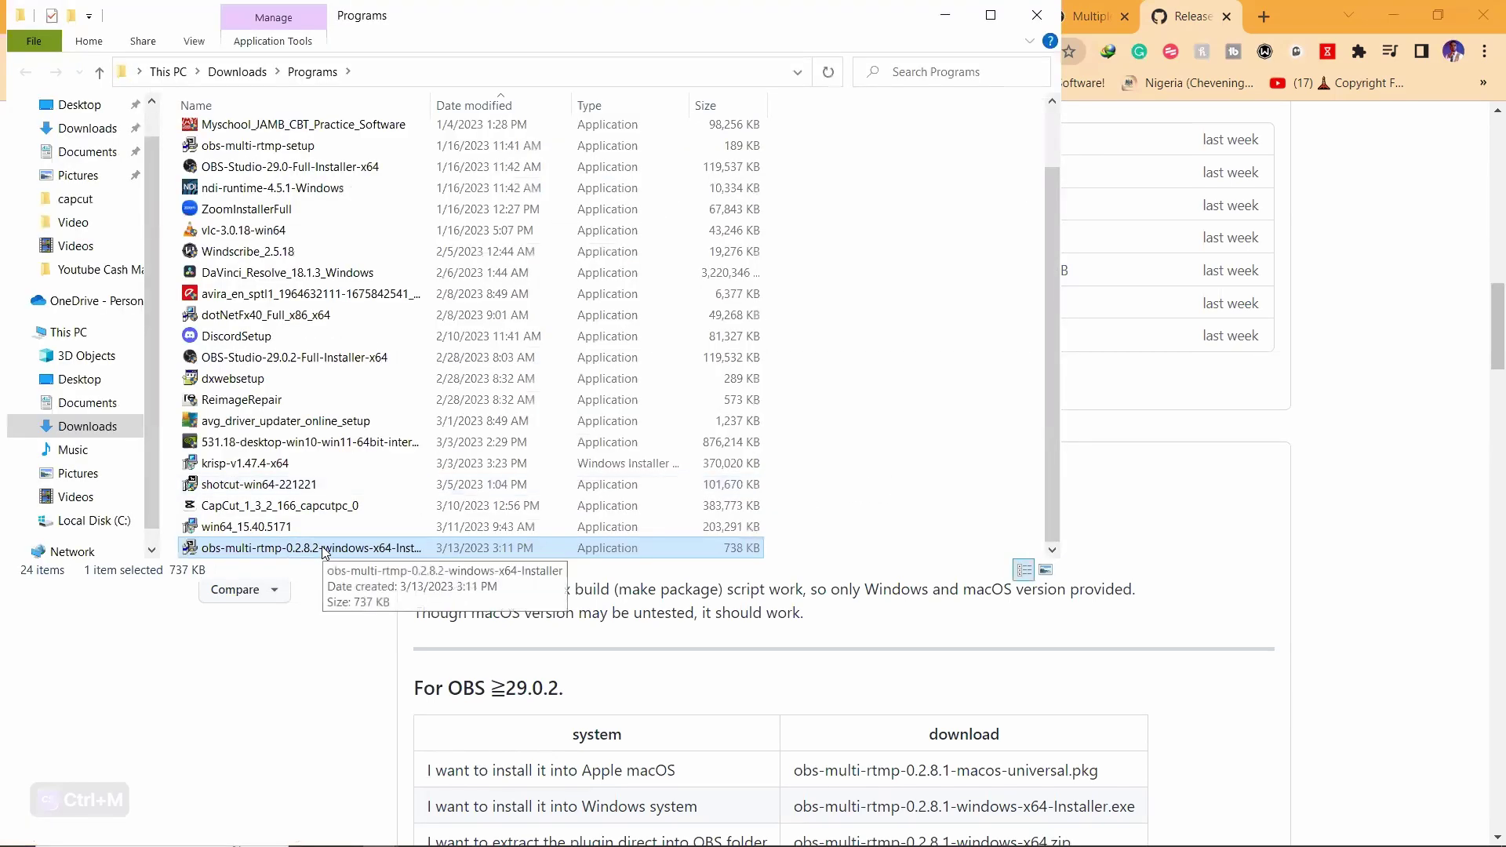
Step: Run the obs-multi-rtmp installer to completion, then close it and the downloads folder
{"action": "double_click", "coordinate": [324, 550]}
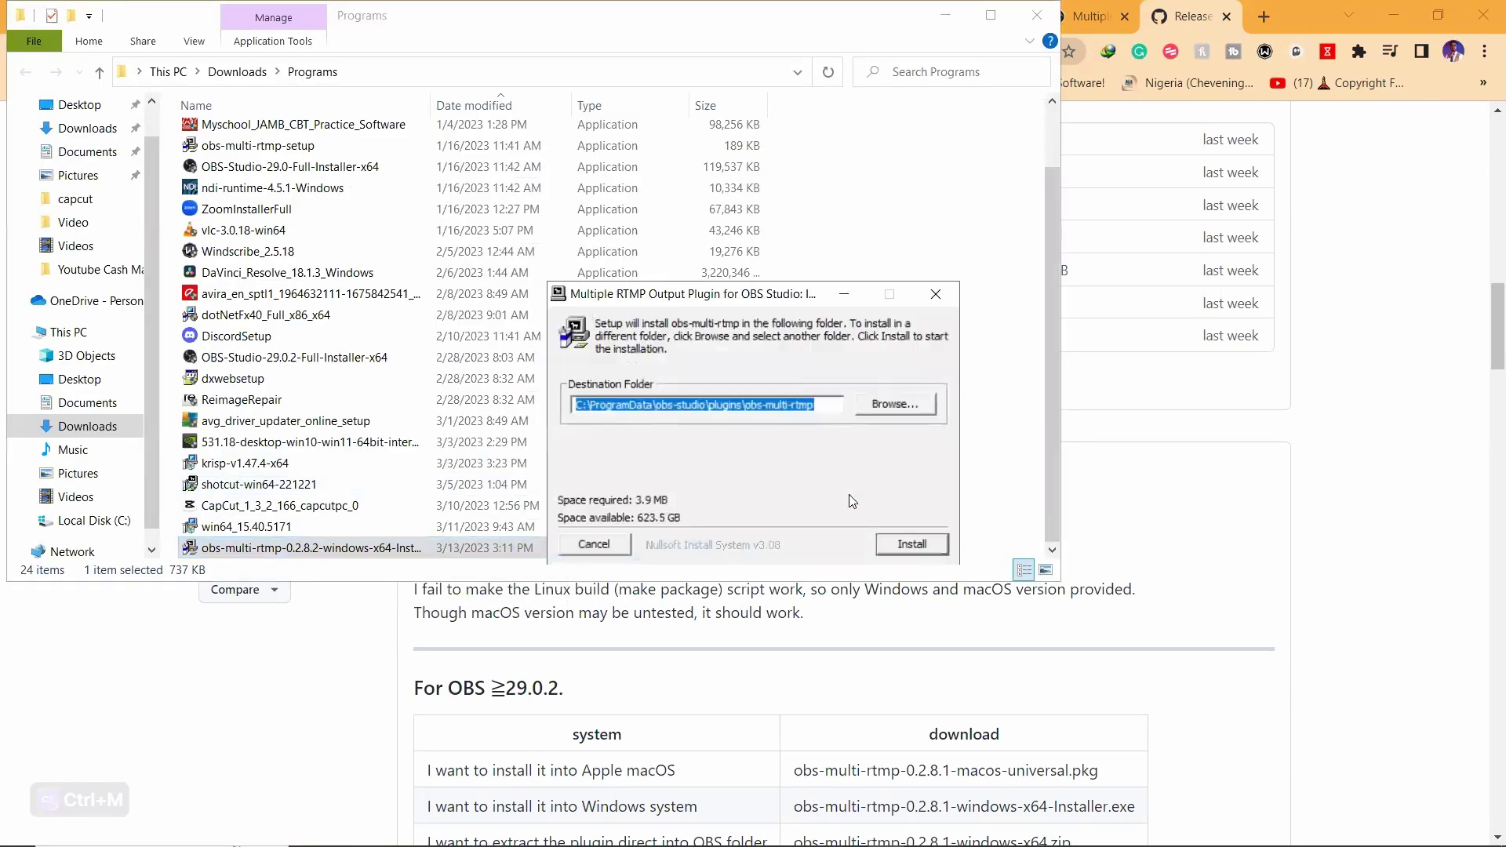
{"action": "left_click", "coordinate": [916, 540]}
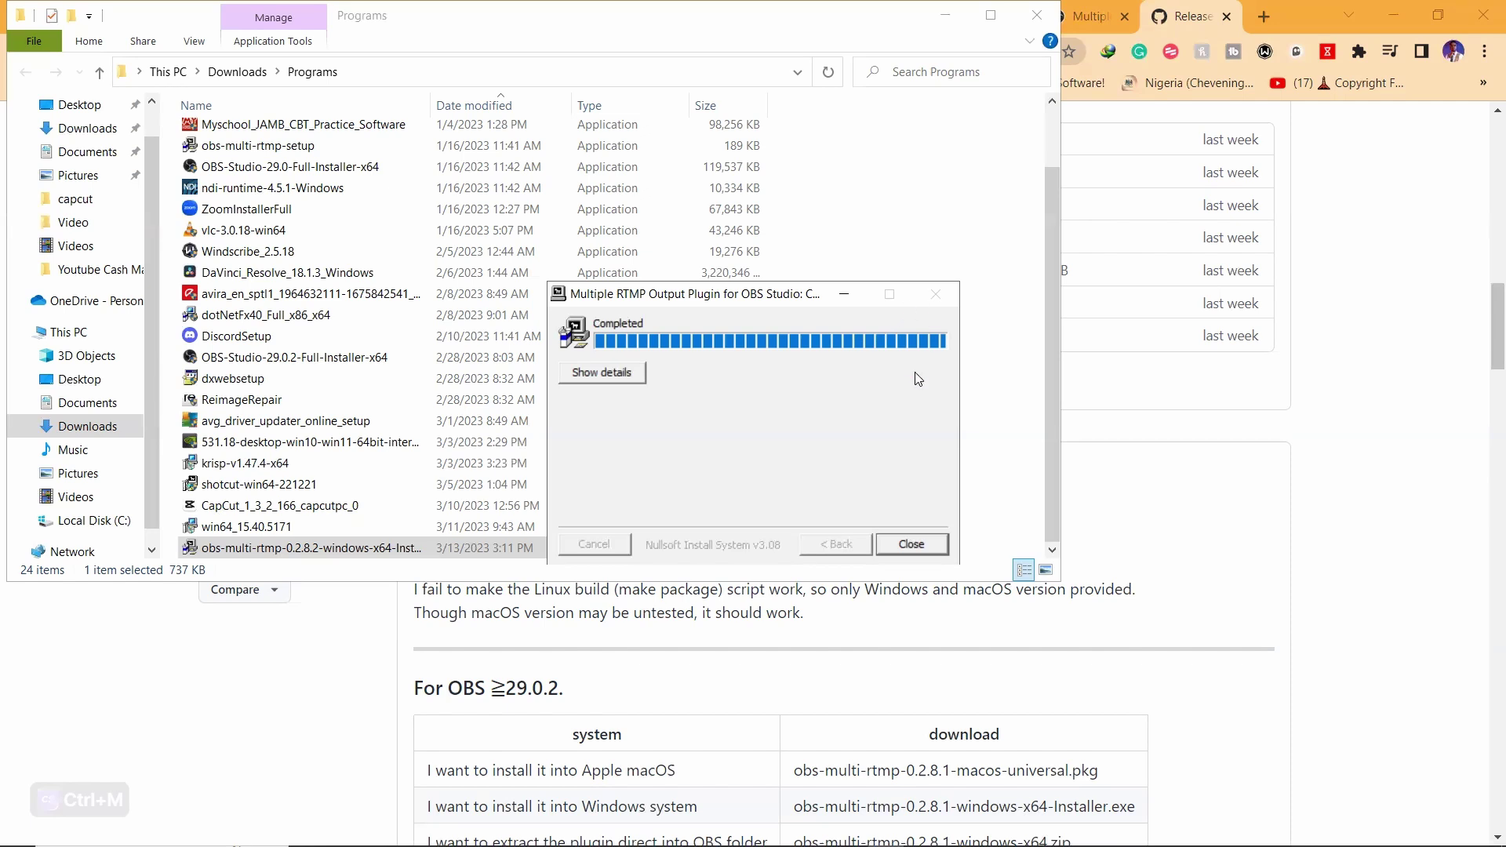
{"action": "left_click", "coordinate": [912, 545]}
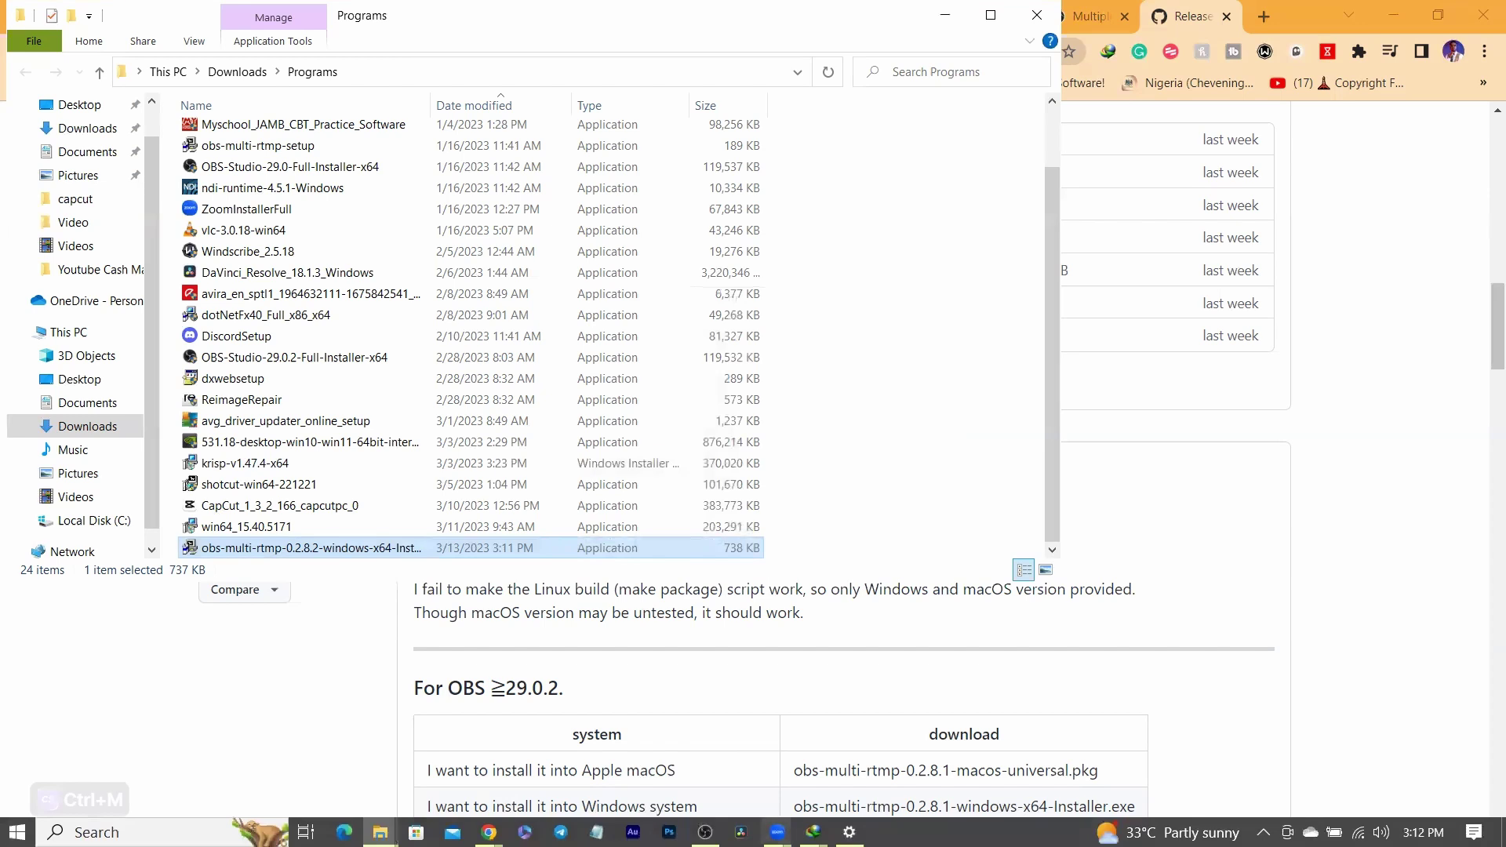
{"action": "left_click", "coordinate": [812, 832]}
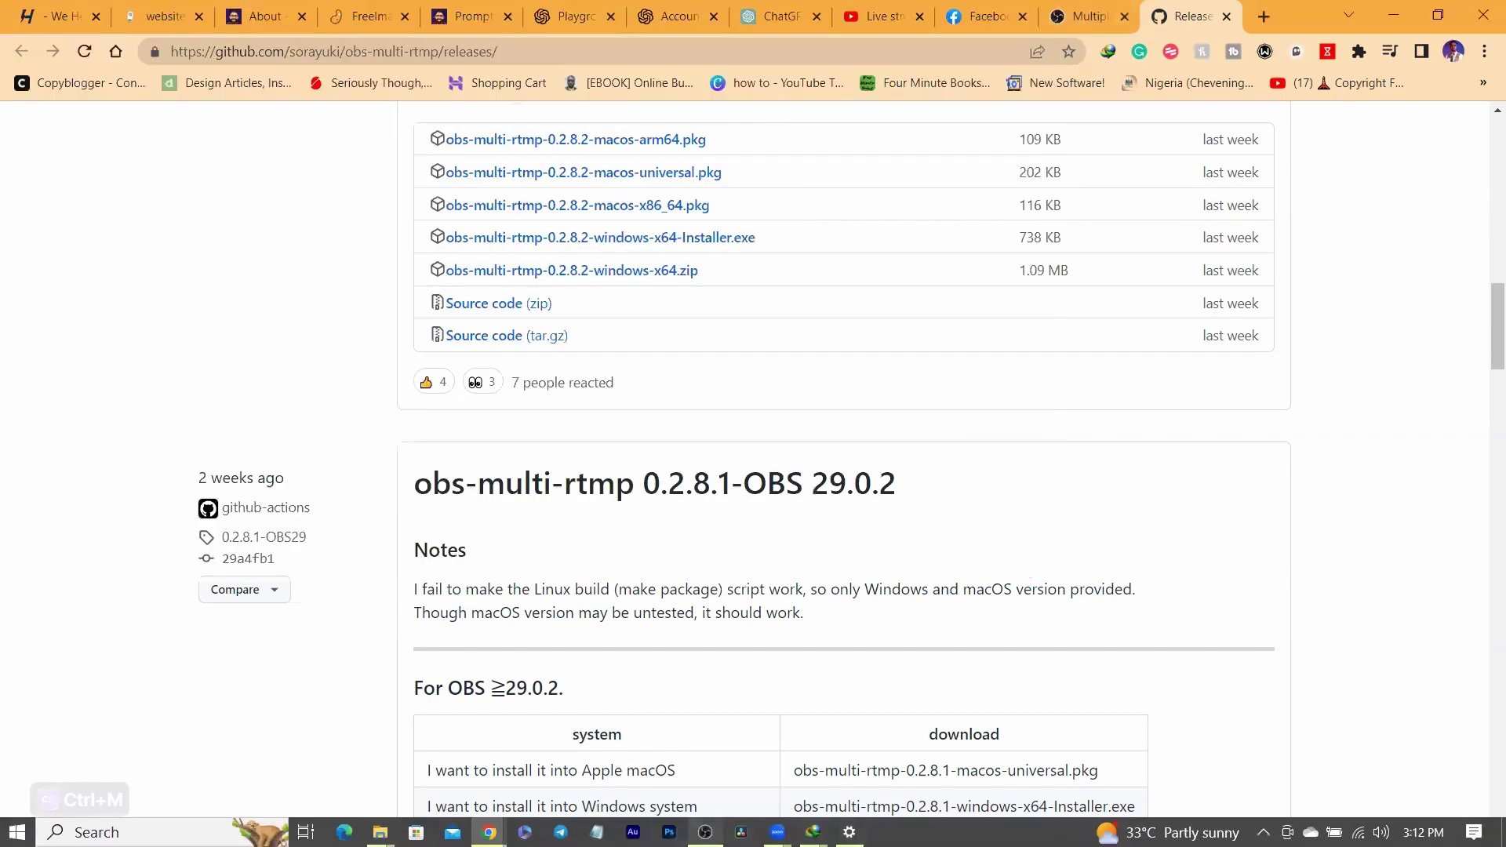
Step: Bring OBS Studio forward and drag the splitter to widen the Multiple output dock
{"action": "left_click", "coordinate": [704, 832]}
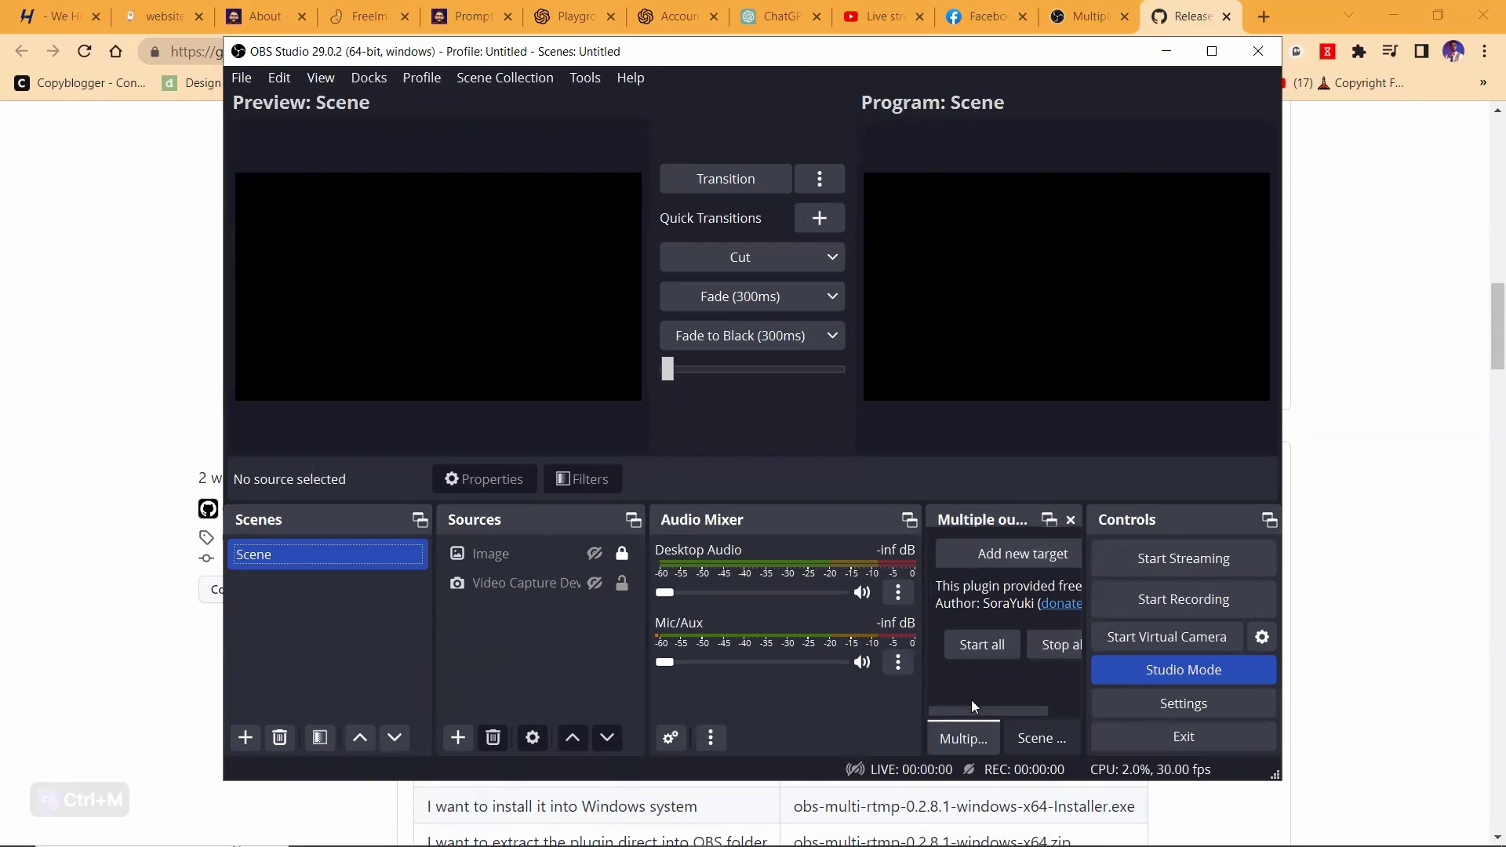
{"action": "left_click_drag", "start_coordinate": [921, 613], "coordinate": [564, 668]}
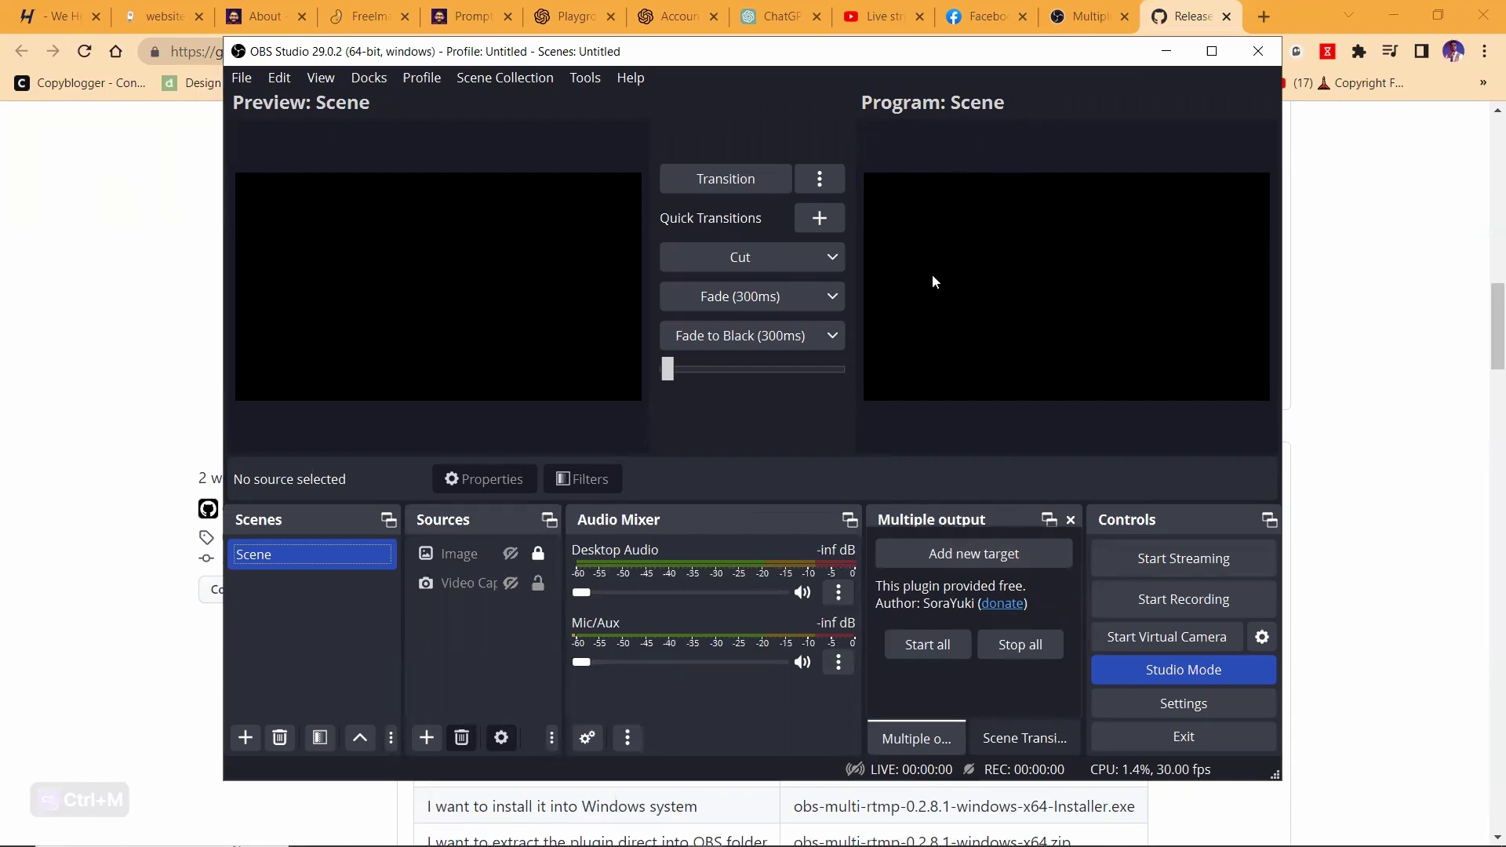
Step: Copy the stream key from YouTube Studio and go to OBS Settings > Stream
{"action": "left_click", "coordinate": [880, 16]}
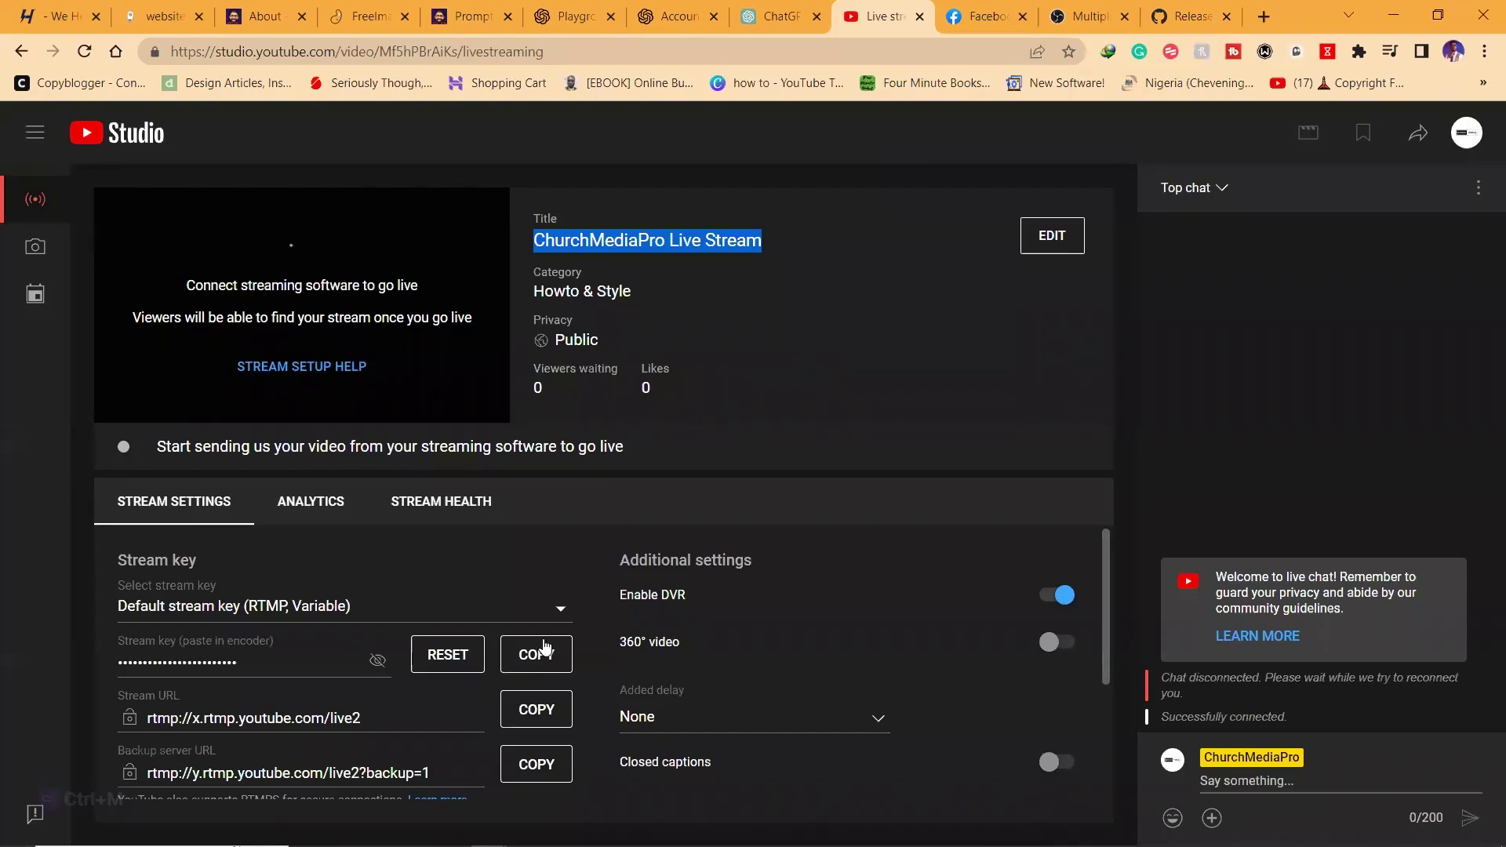
{"action": "left_click", "coordinate": [543, 670]}
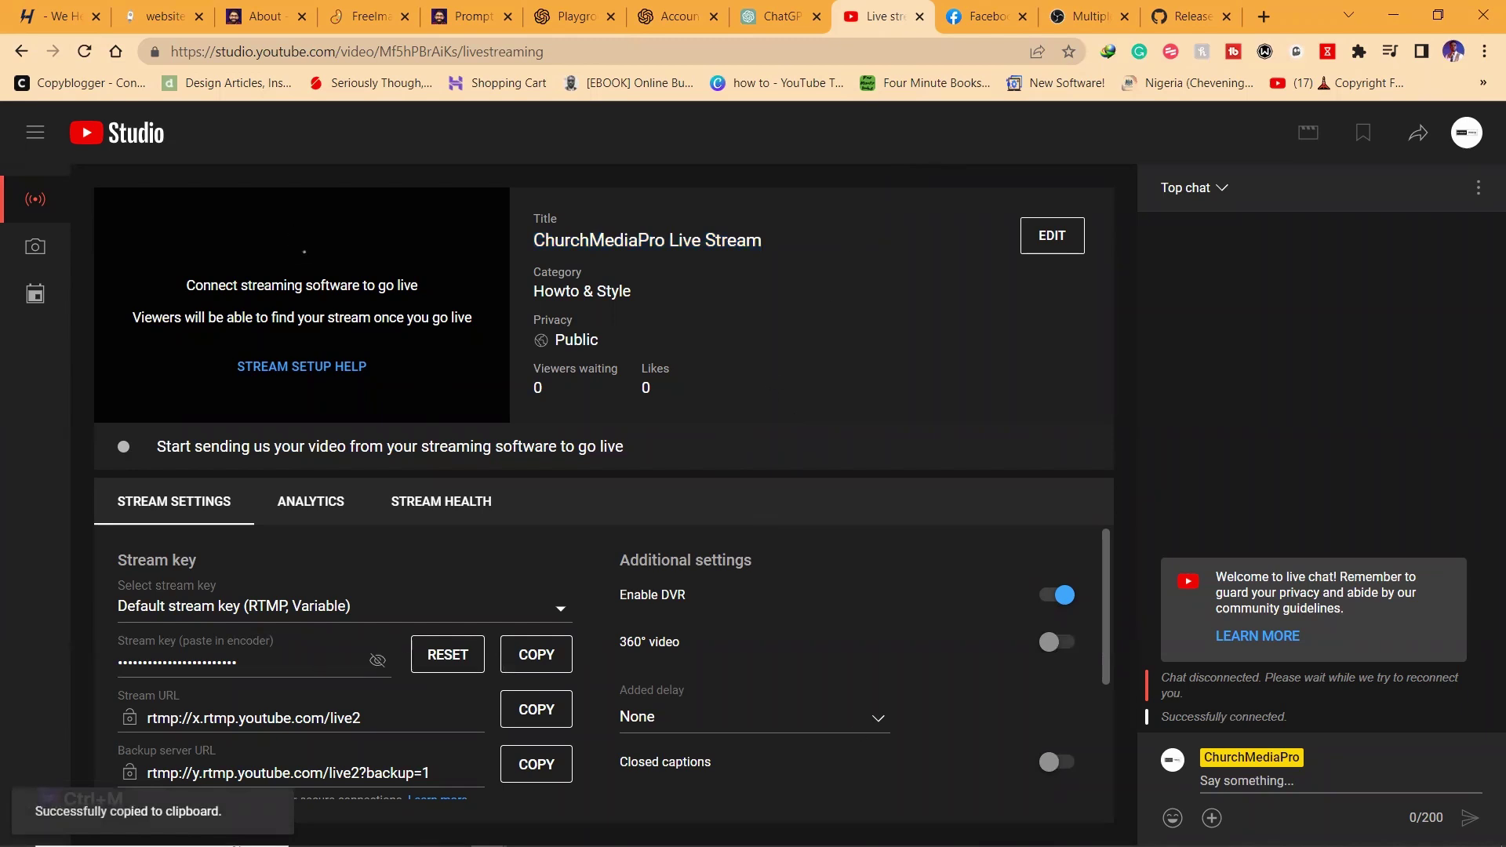
{"action": "mouse_move", "coordinate": [753, 842]}
{"action": "left_click", "coordinate": [706, 832]}
{"action": "left_click", "coordinate": [1181, 703]}
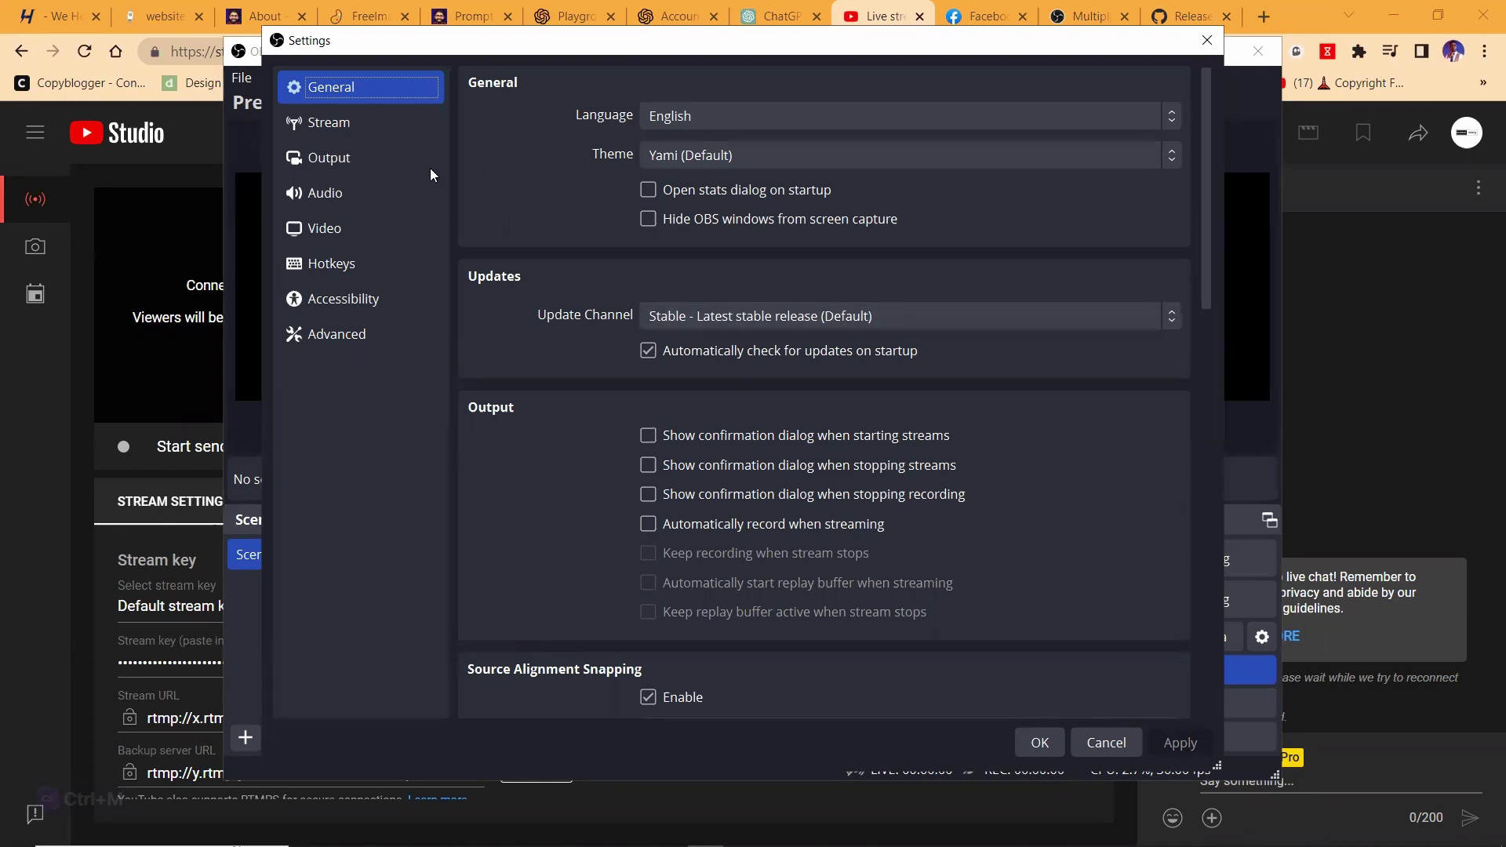
{"action": "left_click", "coordinate": [354, 122]}
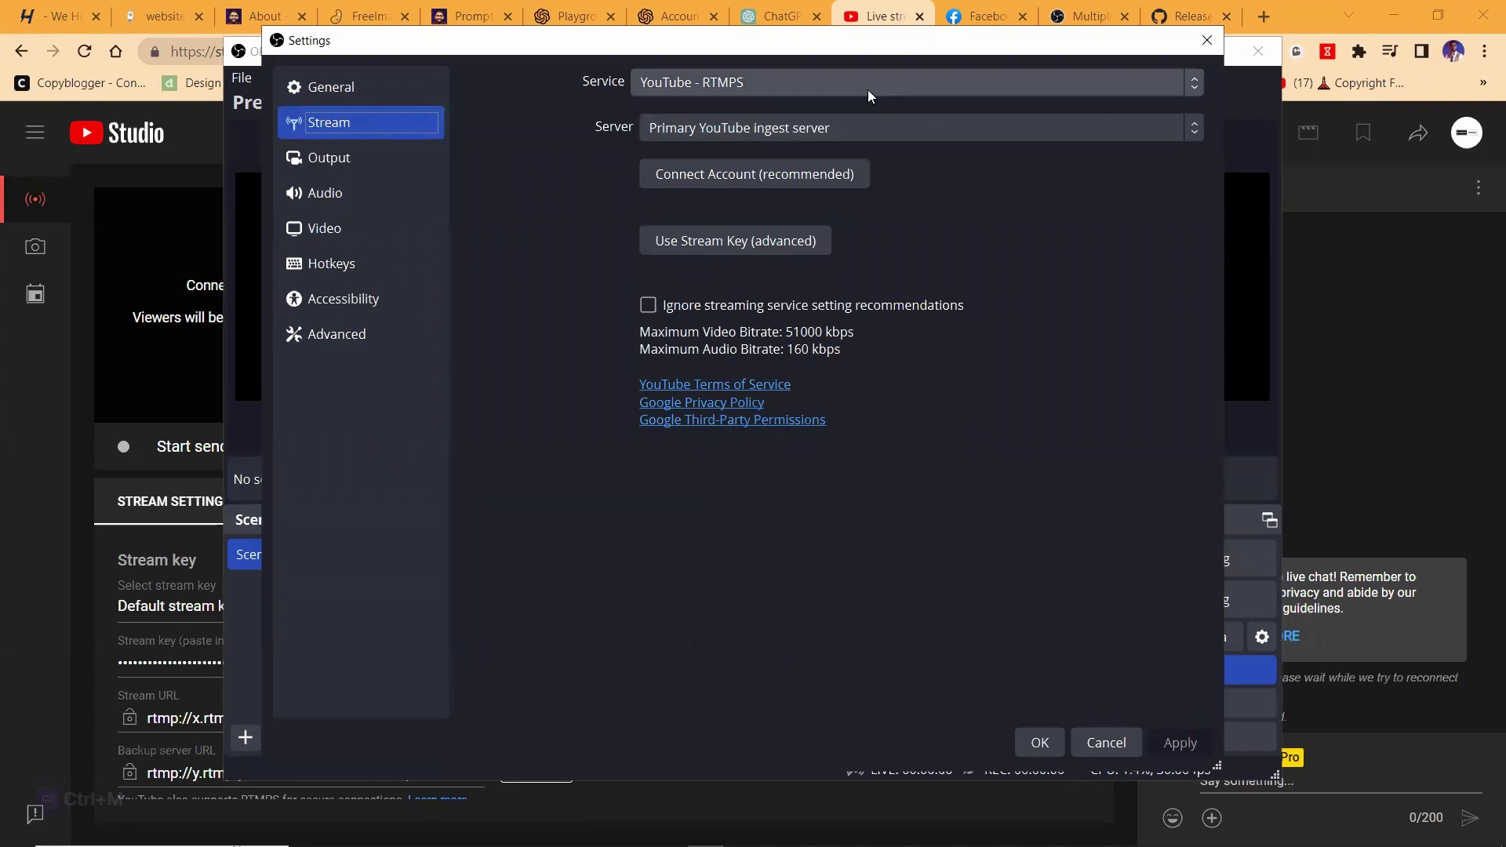
Step: Paste the YouTube key via Use Stream Key (advanced), apply it and close Settings
{"action": "left_click", "coordinate": [752, 240]}
{"action": "left_click", "coordinate": [777, 165]}
{"action": "key", "text": "ctrl+v"}
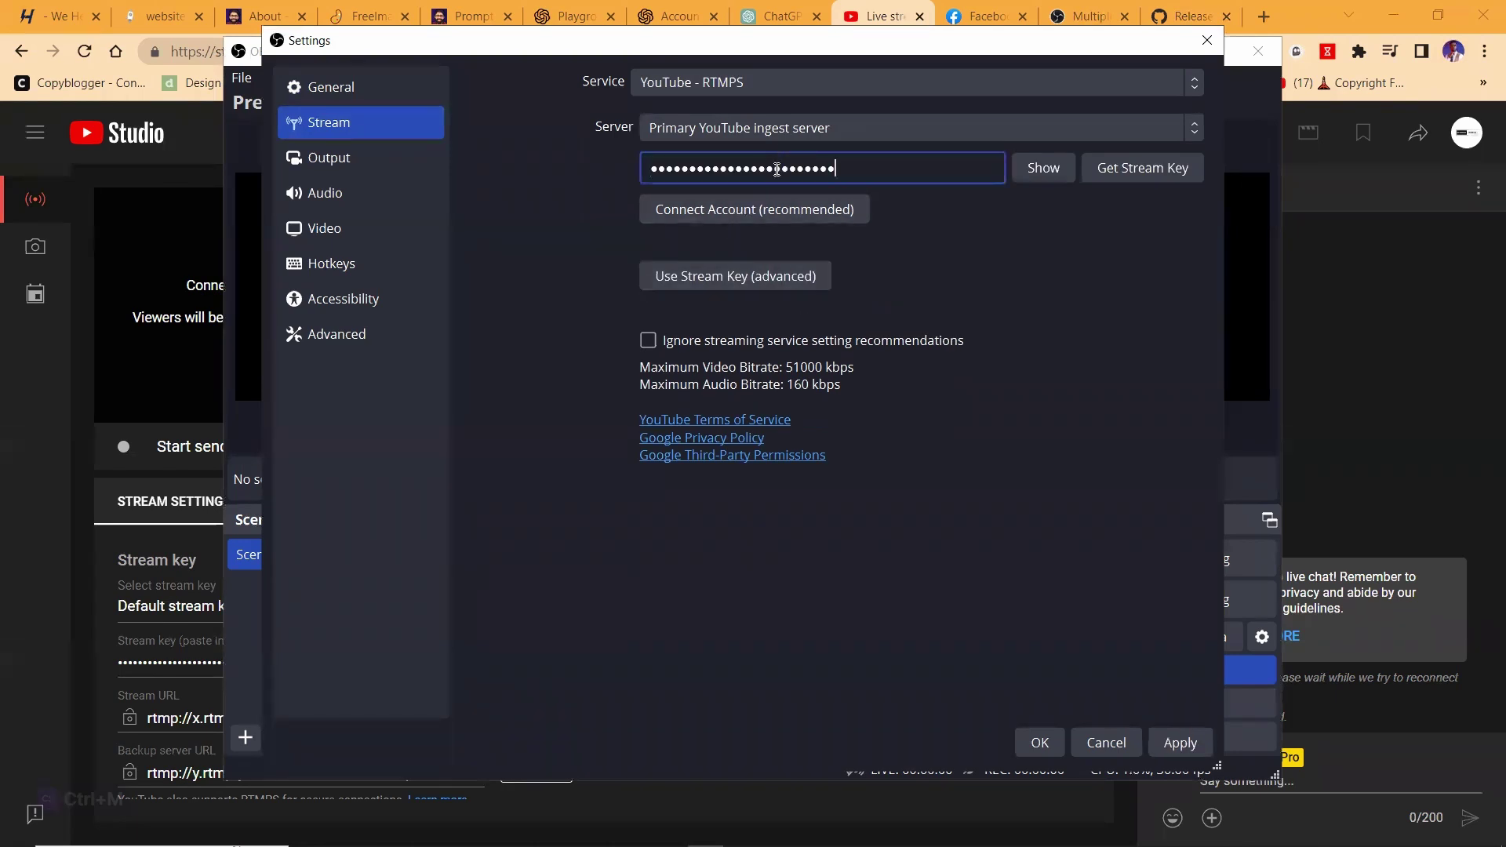
{"action": "left_click", "coordinate": [1180, 743]}
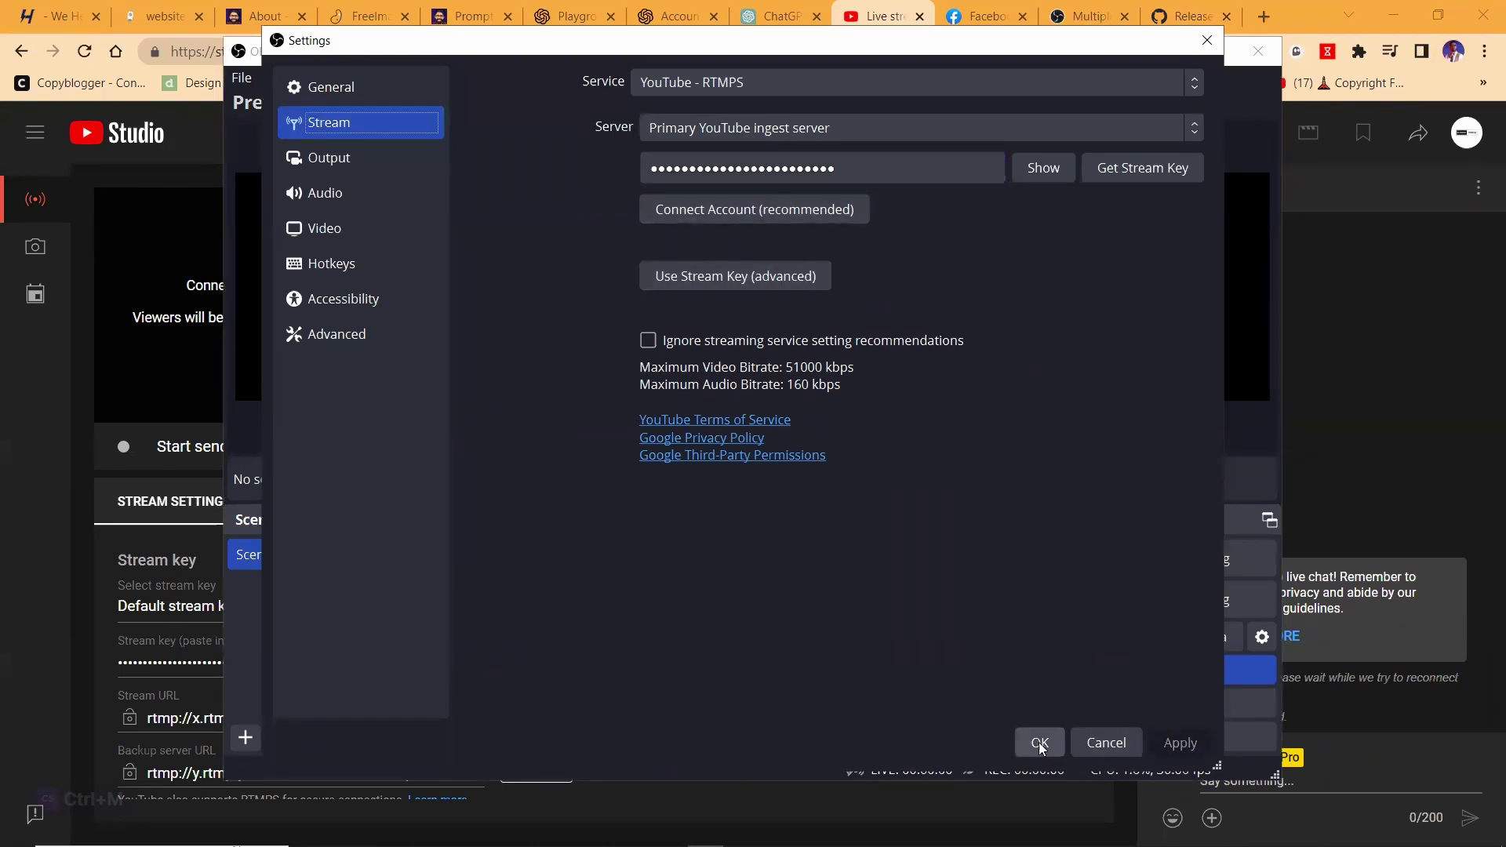
{"action": "left_click", "coordinate": [1039, 743]}
Step: Add a new output target named Facebook and paste in Facebook's stream key
{"action": "left_click", "coordinate": [976, 553]}
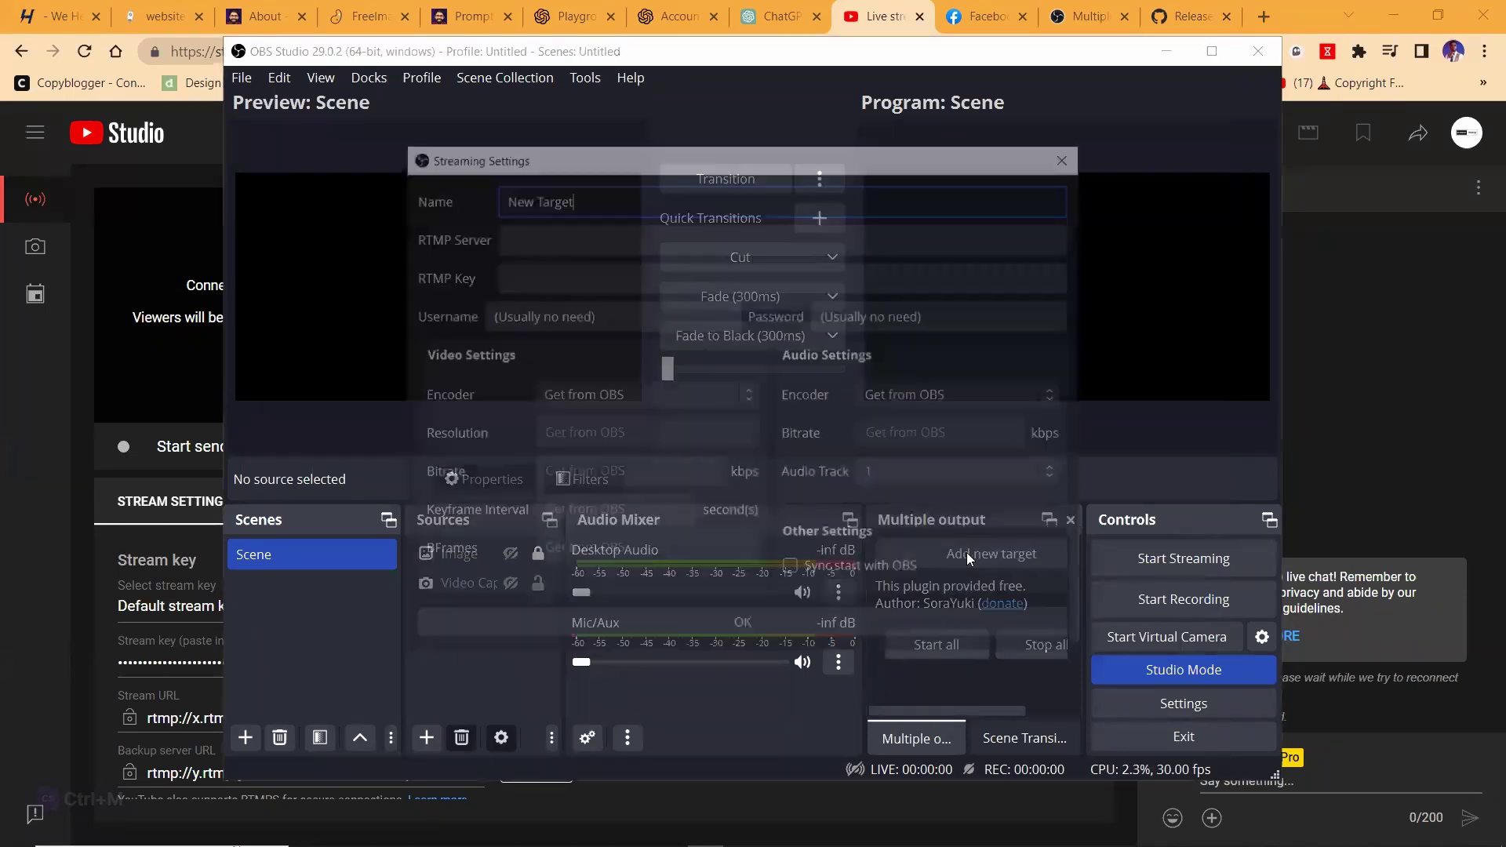
{"action": "left_click", "coordinate": [983, 15]}
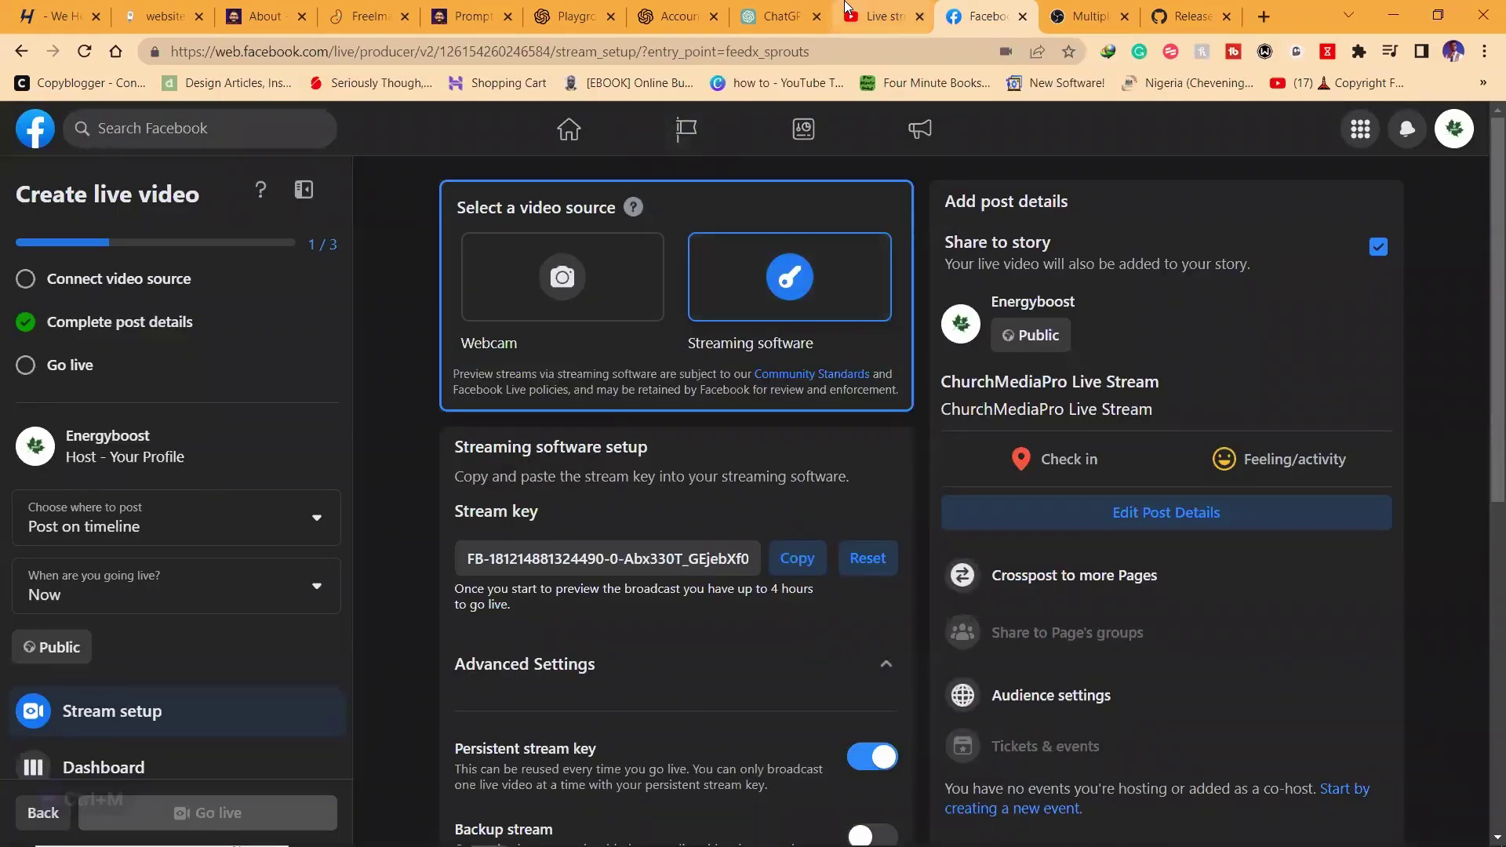
{"action": "left_click", "coordinate": [707, 832]}
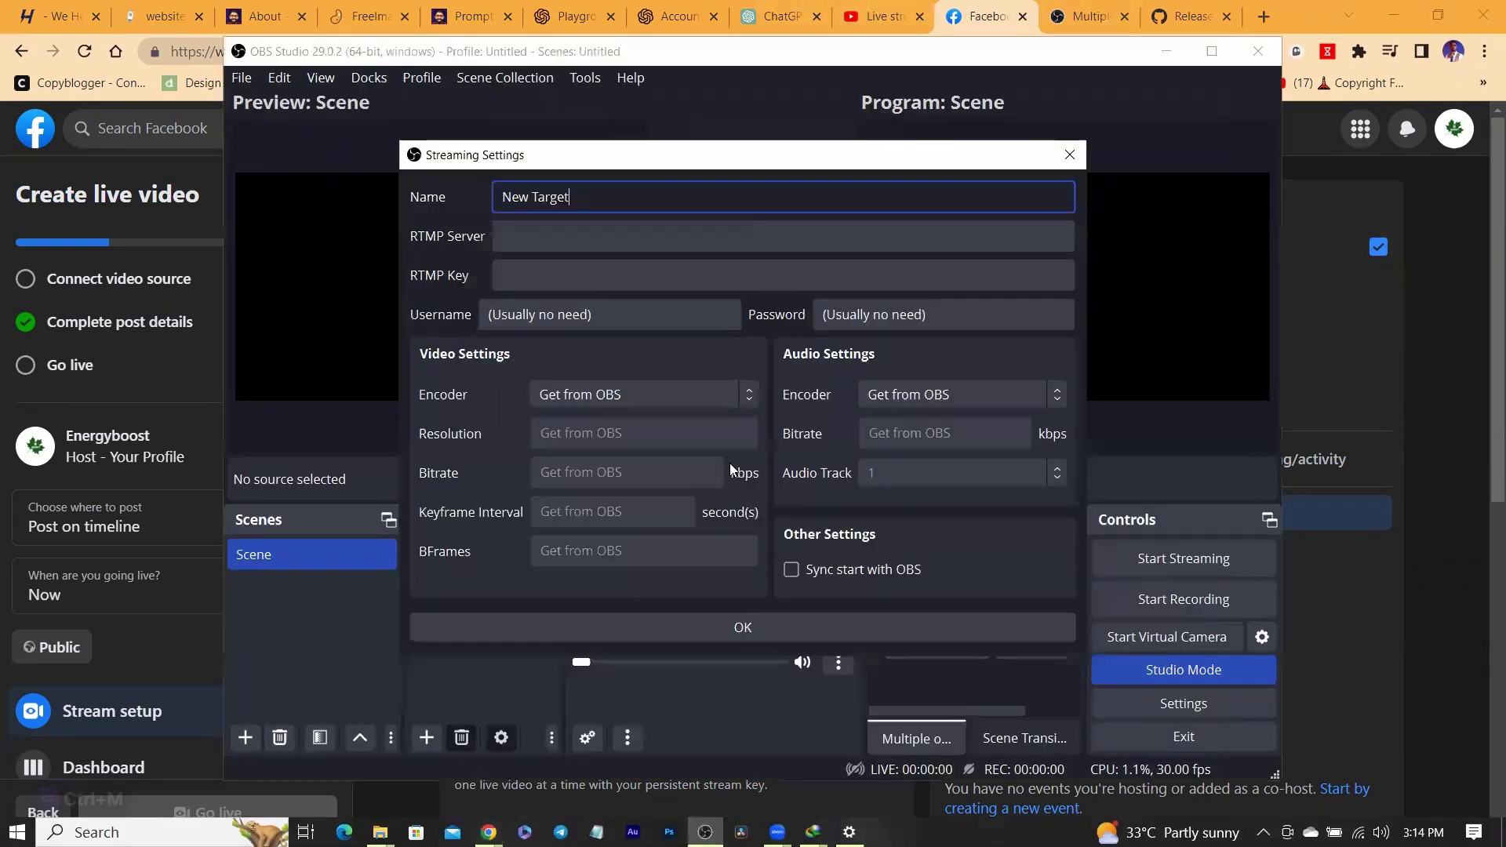
{"action": "key", "text": "ctrl+a"}
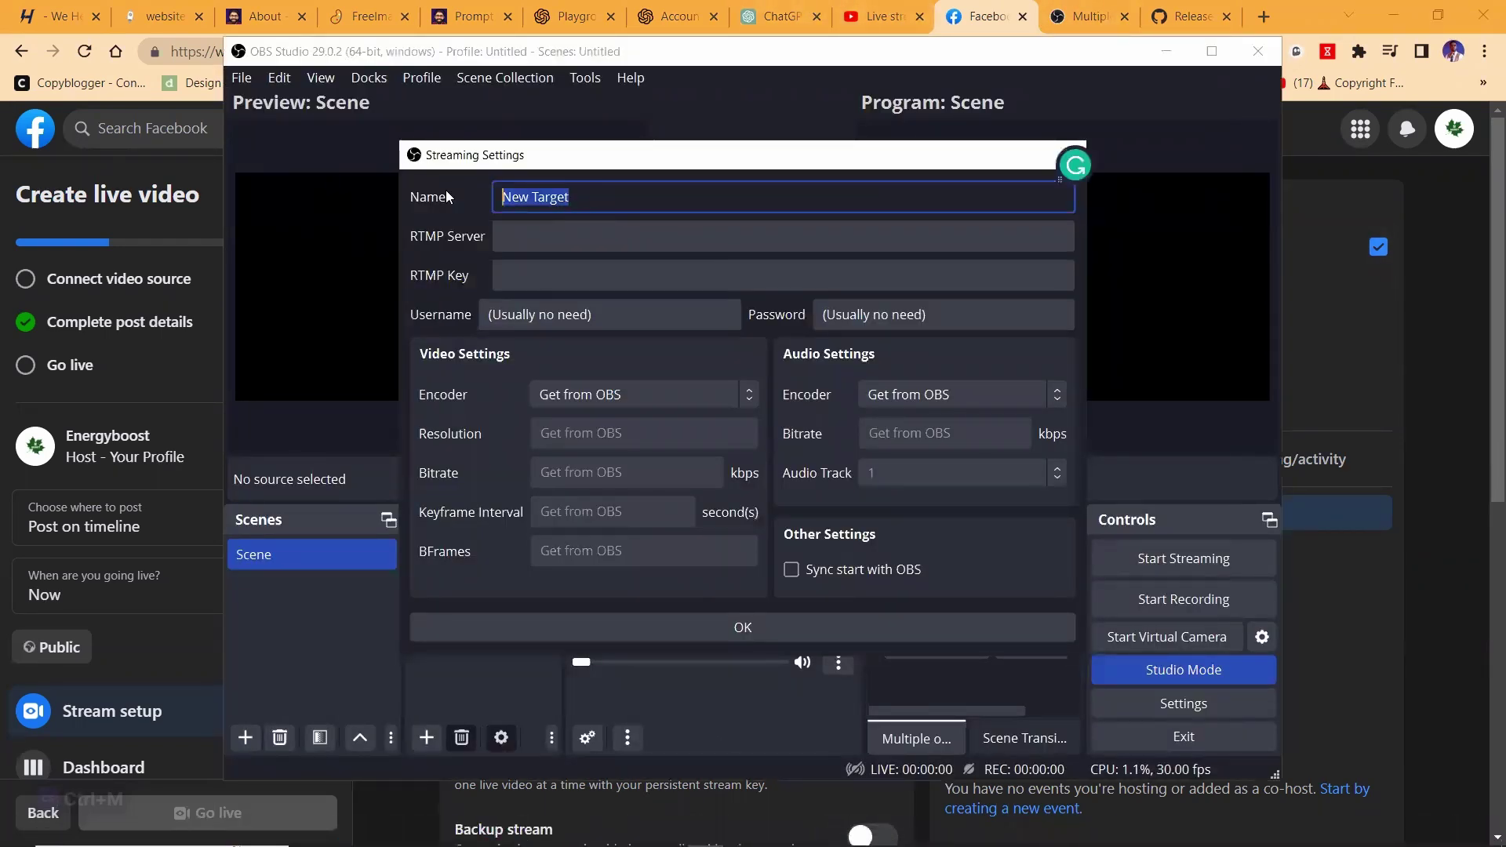
{"action": "type", "text": "Facebook"}
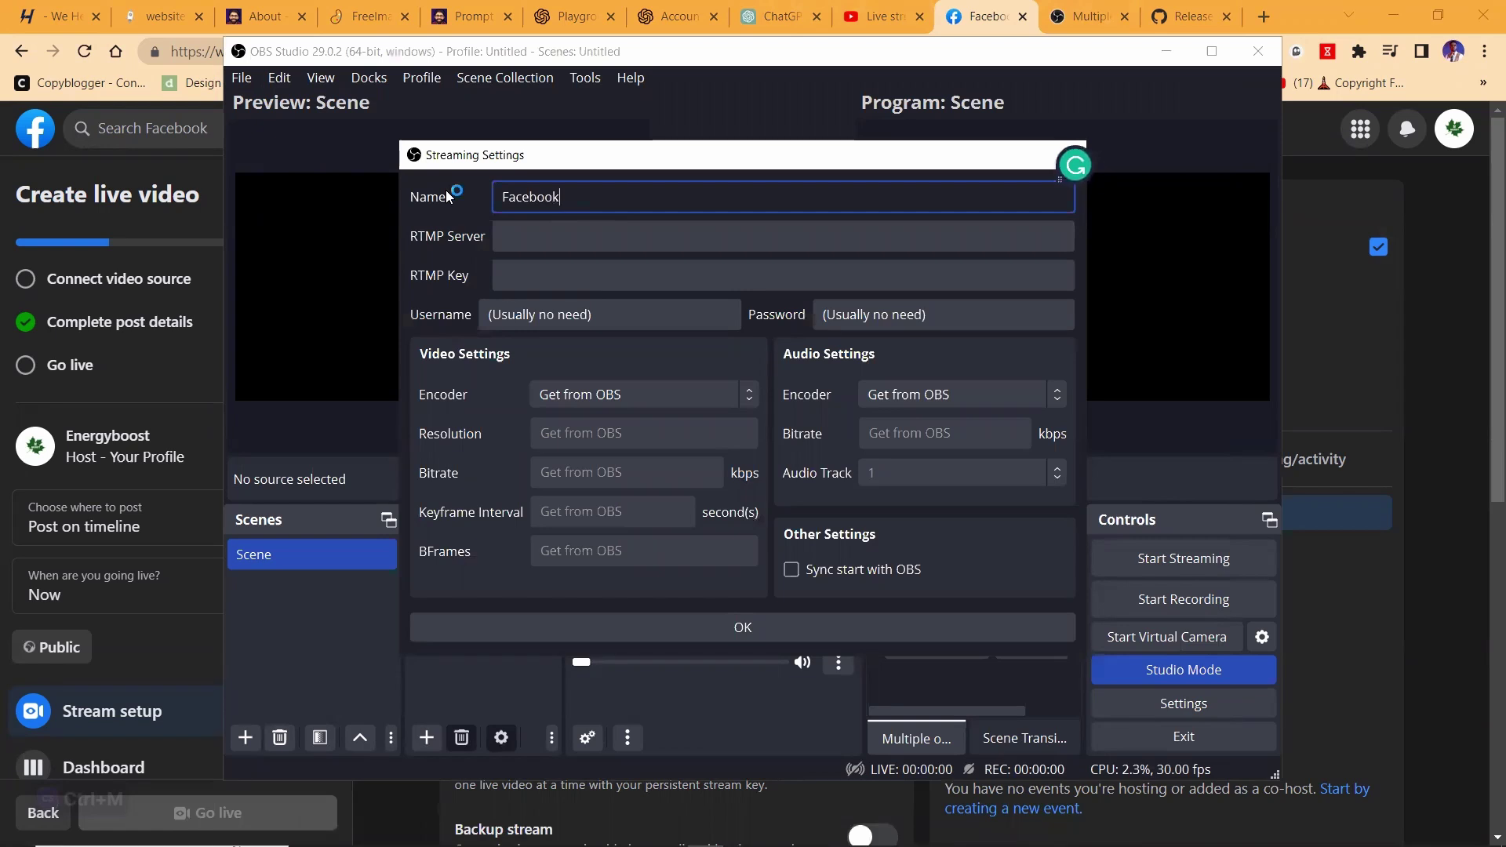
{"action": "left_click", "coordinate": [534, 239]}
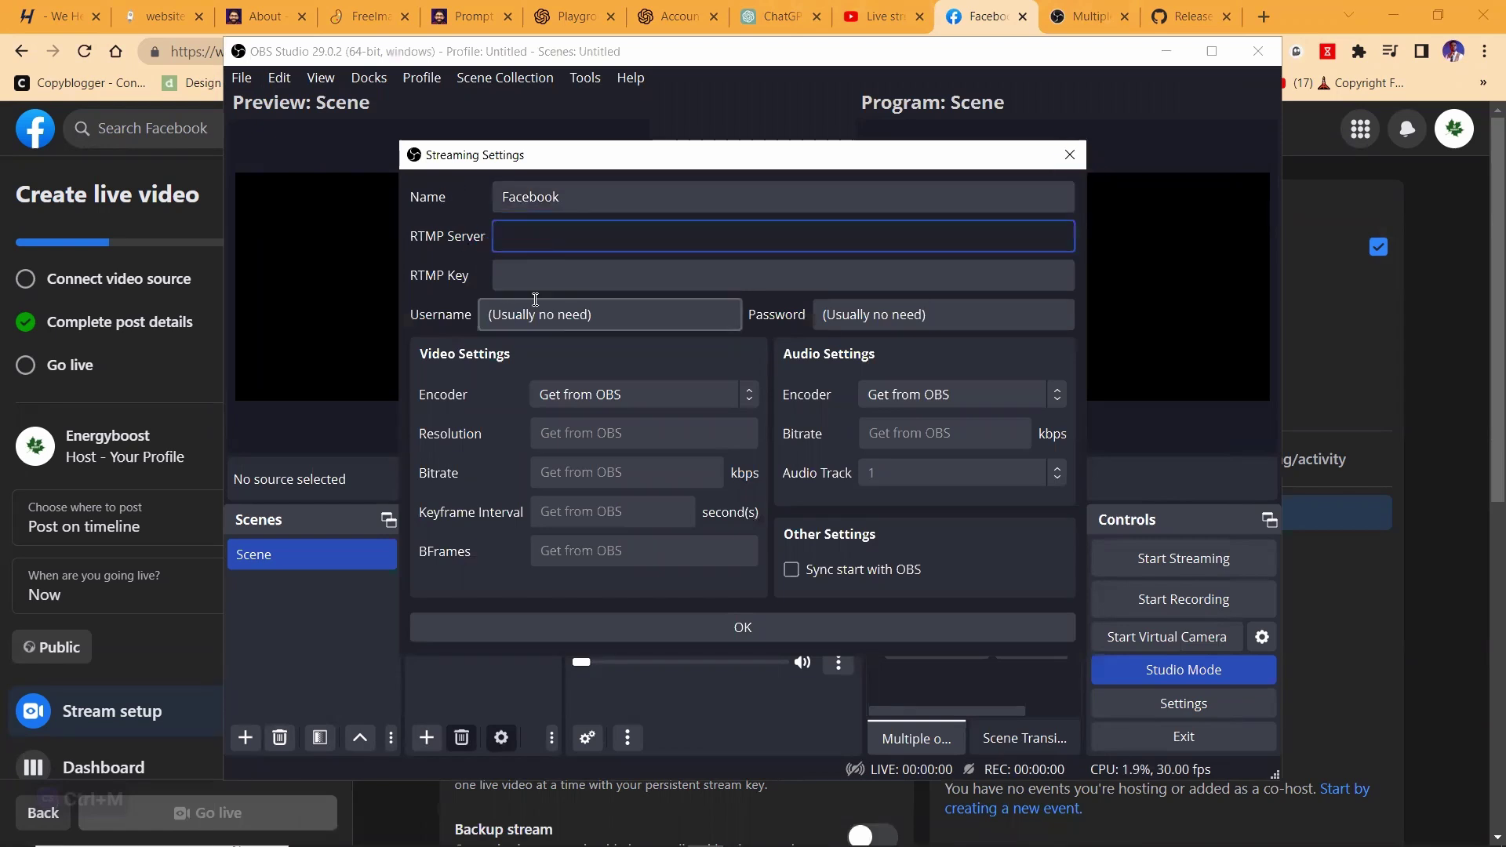
{"action": "left_click", "coordinate": [536, 272]}
{"action": "key", "text": "ctrl+v"}
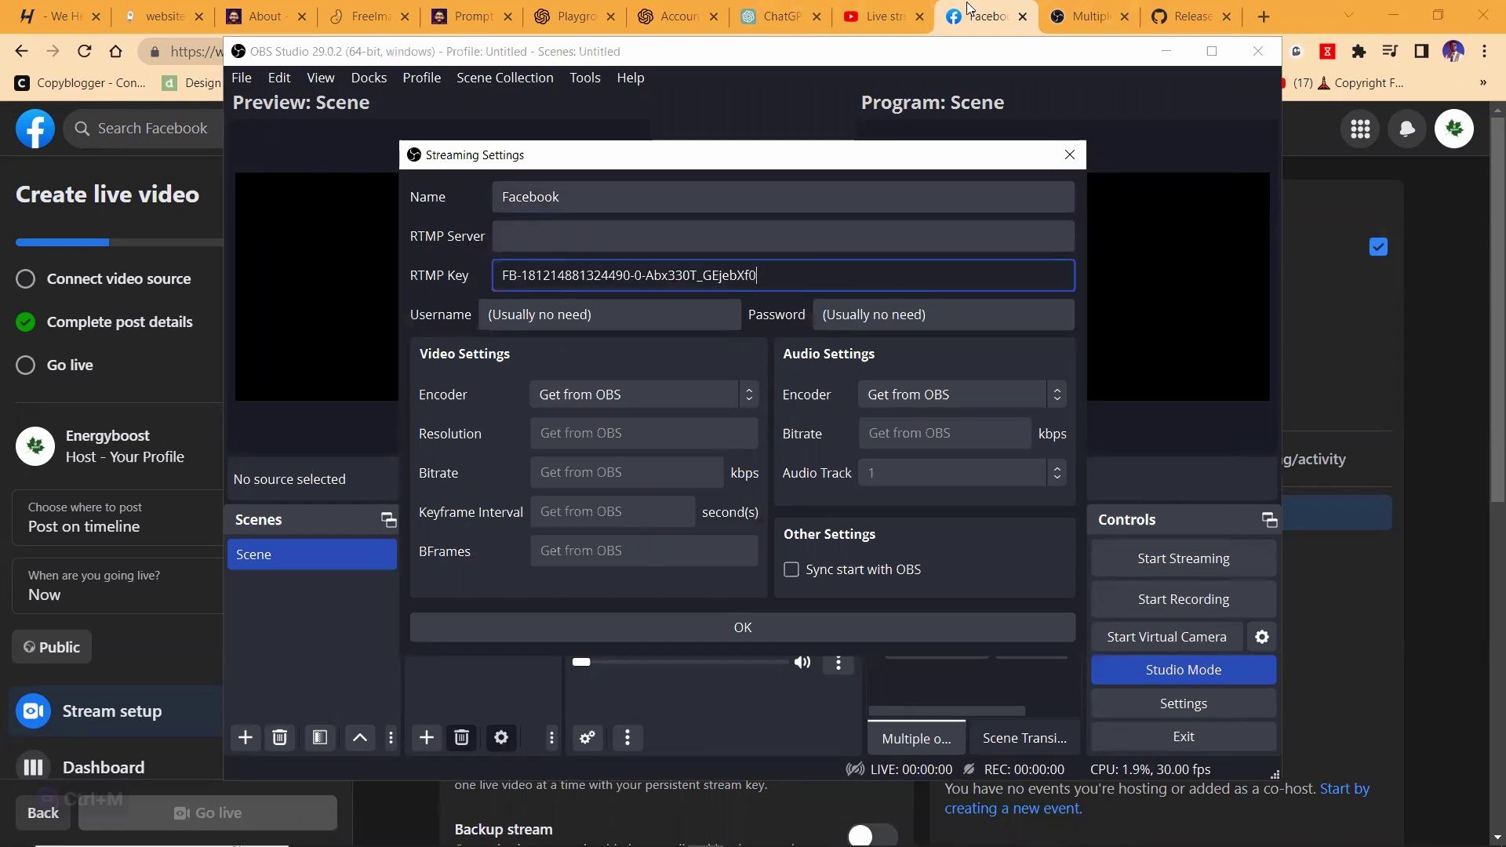
Step: Copy Facebook's RTMPS server URL and paste it into the target's server field
{"action": "key", "text": "alt+Tab"}
{"action": "scroll", "coordinate": [780, 590], "scroll_direction": "down", "scroll_amount": 3}
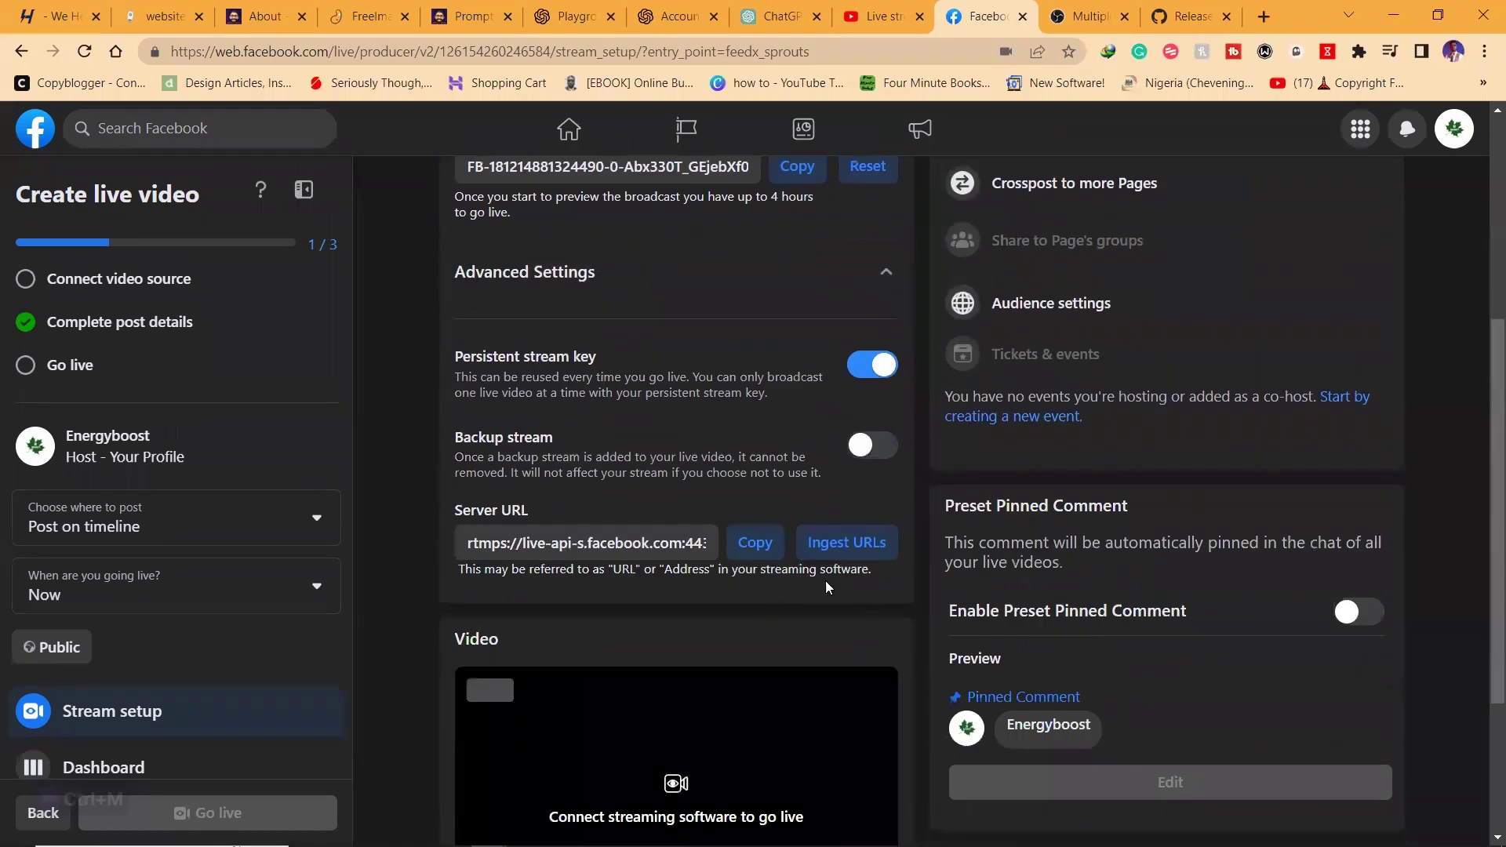
{"action": "left_click", "coordinate": [757, 545]}
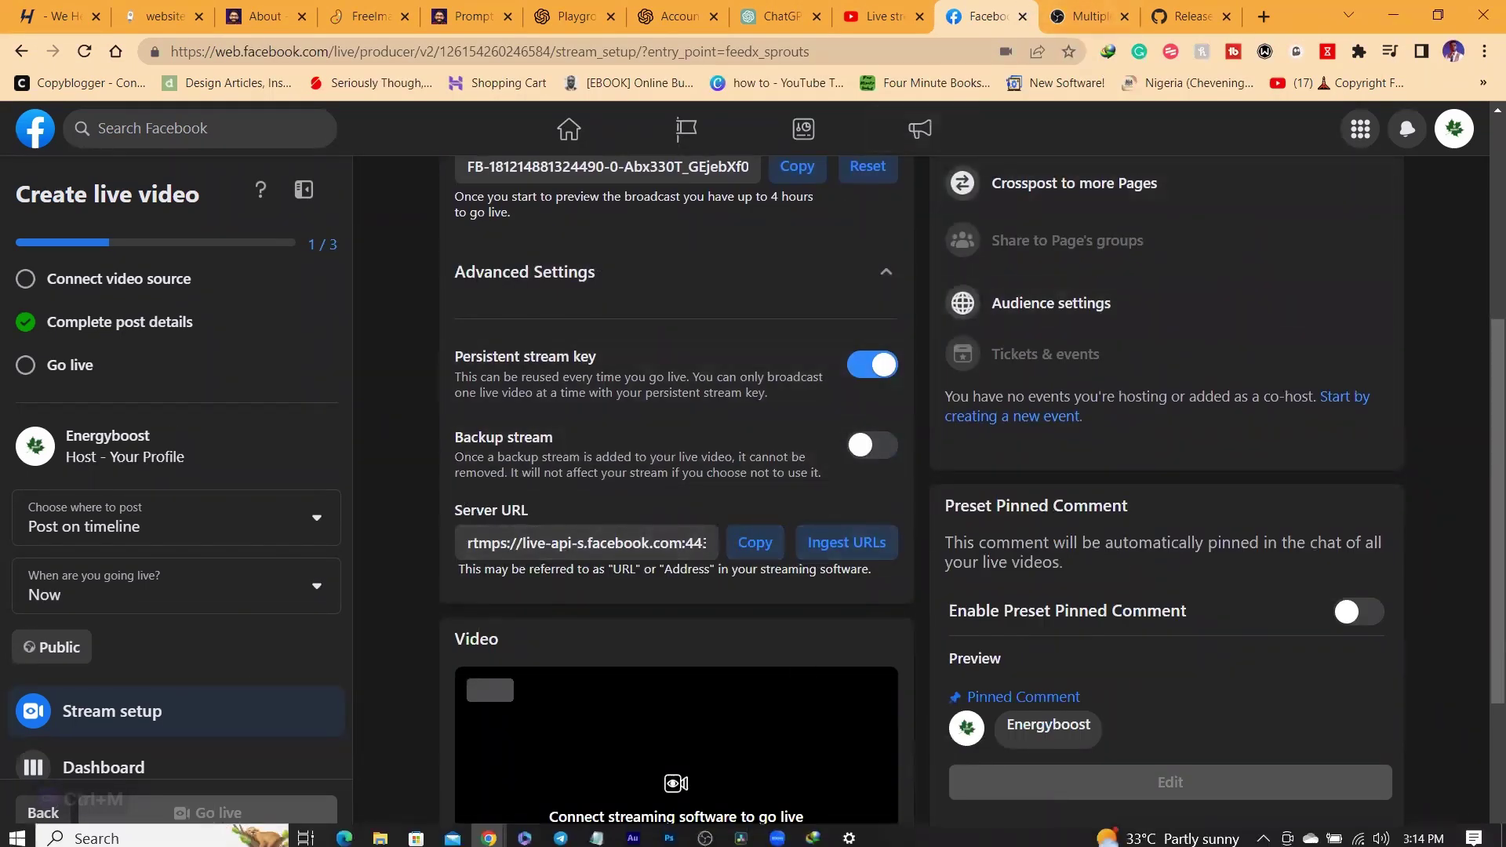
{"action": "left_click", "coordinate": [704, 832]}
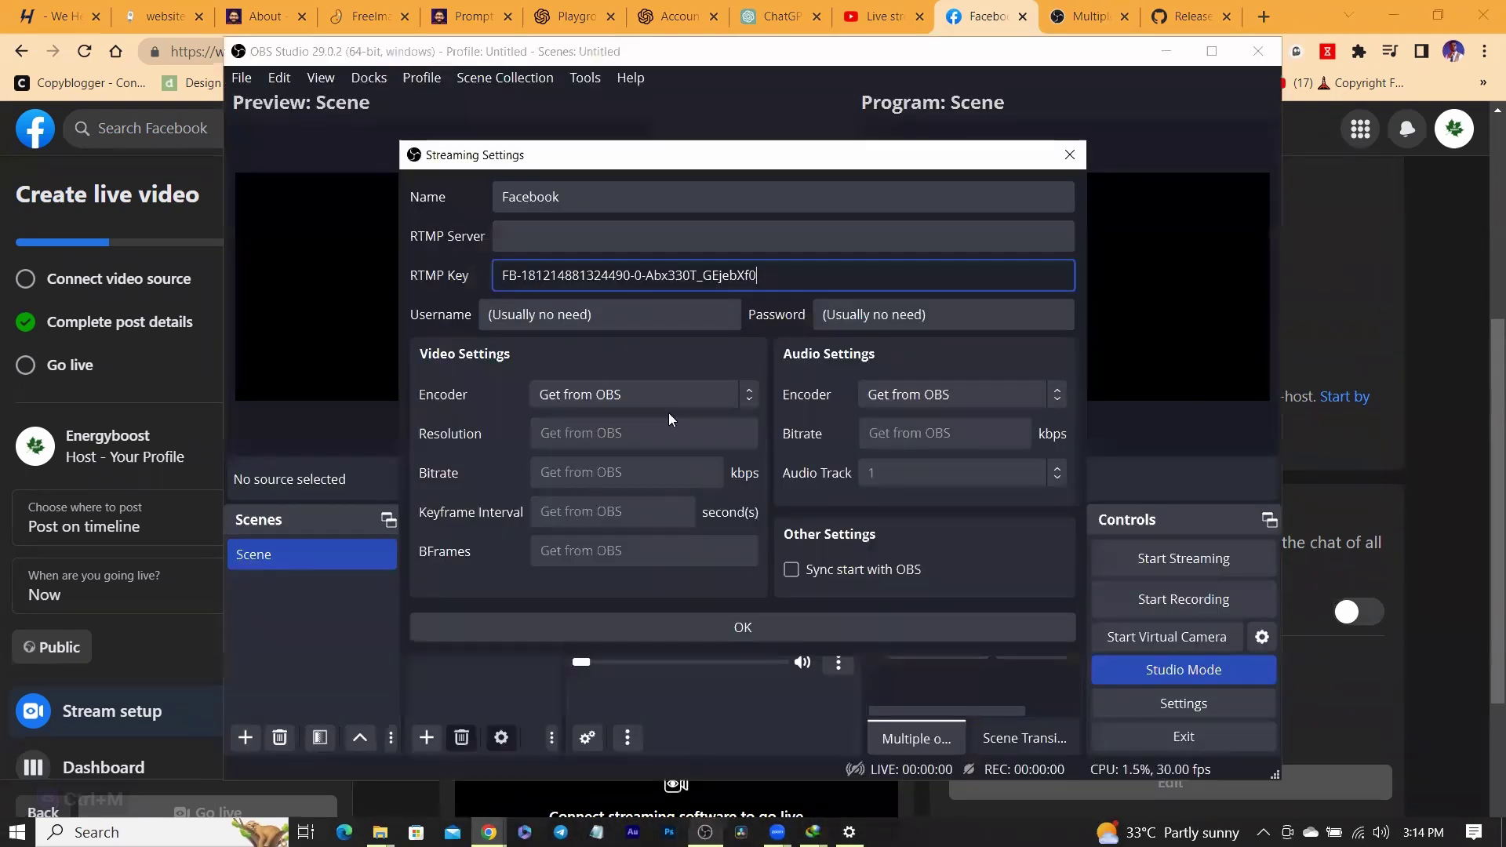
{"action": "left_click", "coordinate": [534, 235]}
{"action": "key", "text": "ctrl+v"}
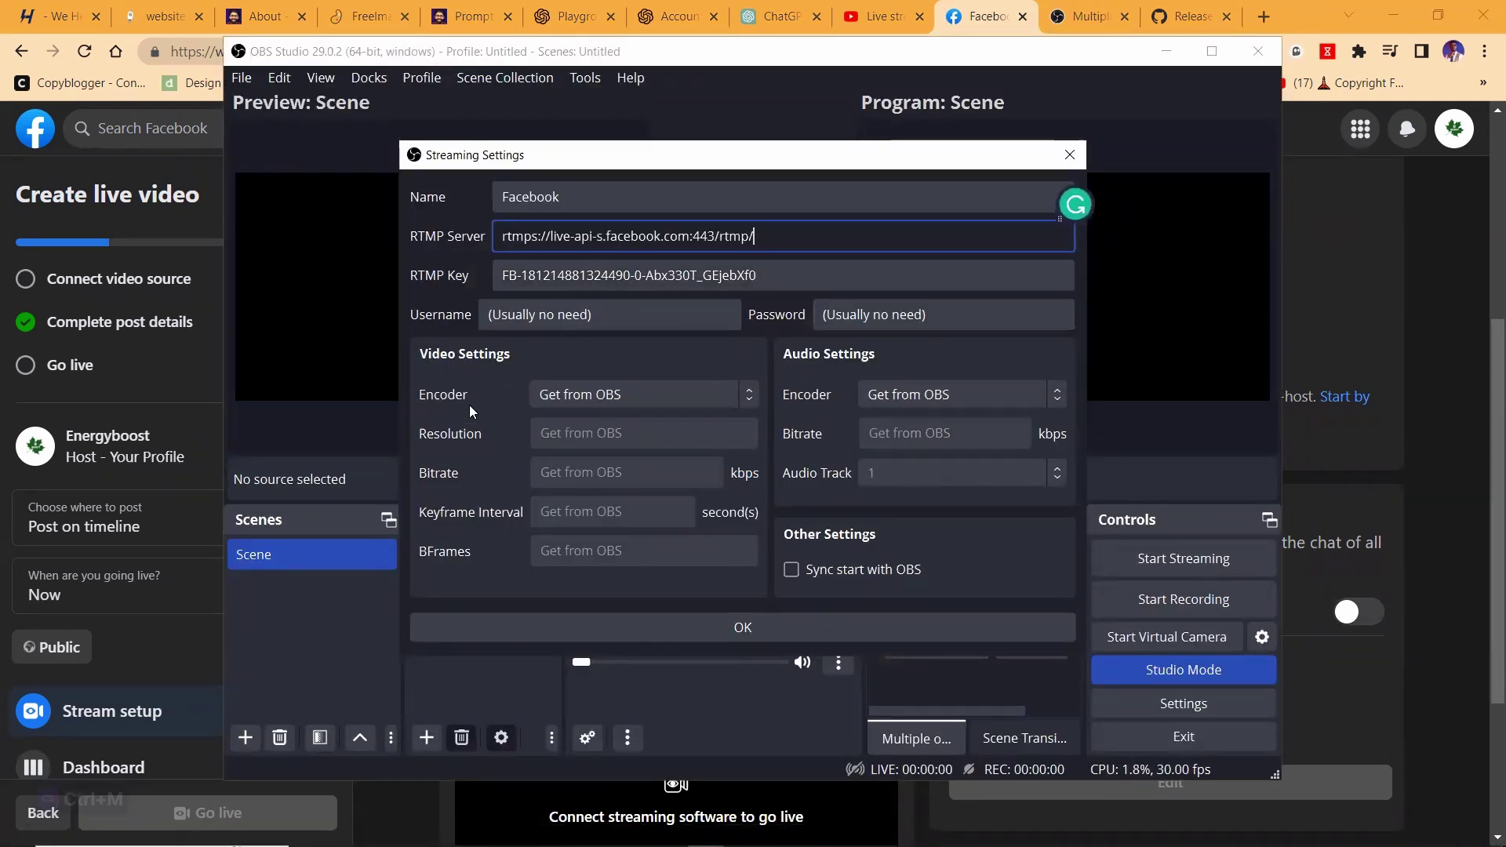
Step: Keep the encoder from OBS, enable Sync start with OBS, and confirm the Facebook target
{"action": "left_click", "coordinate": [701, 398]}
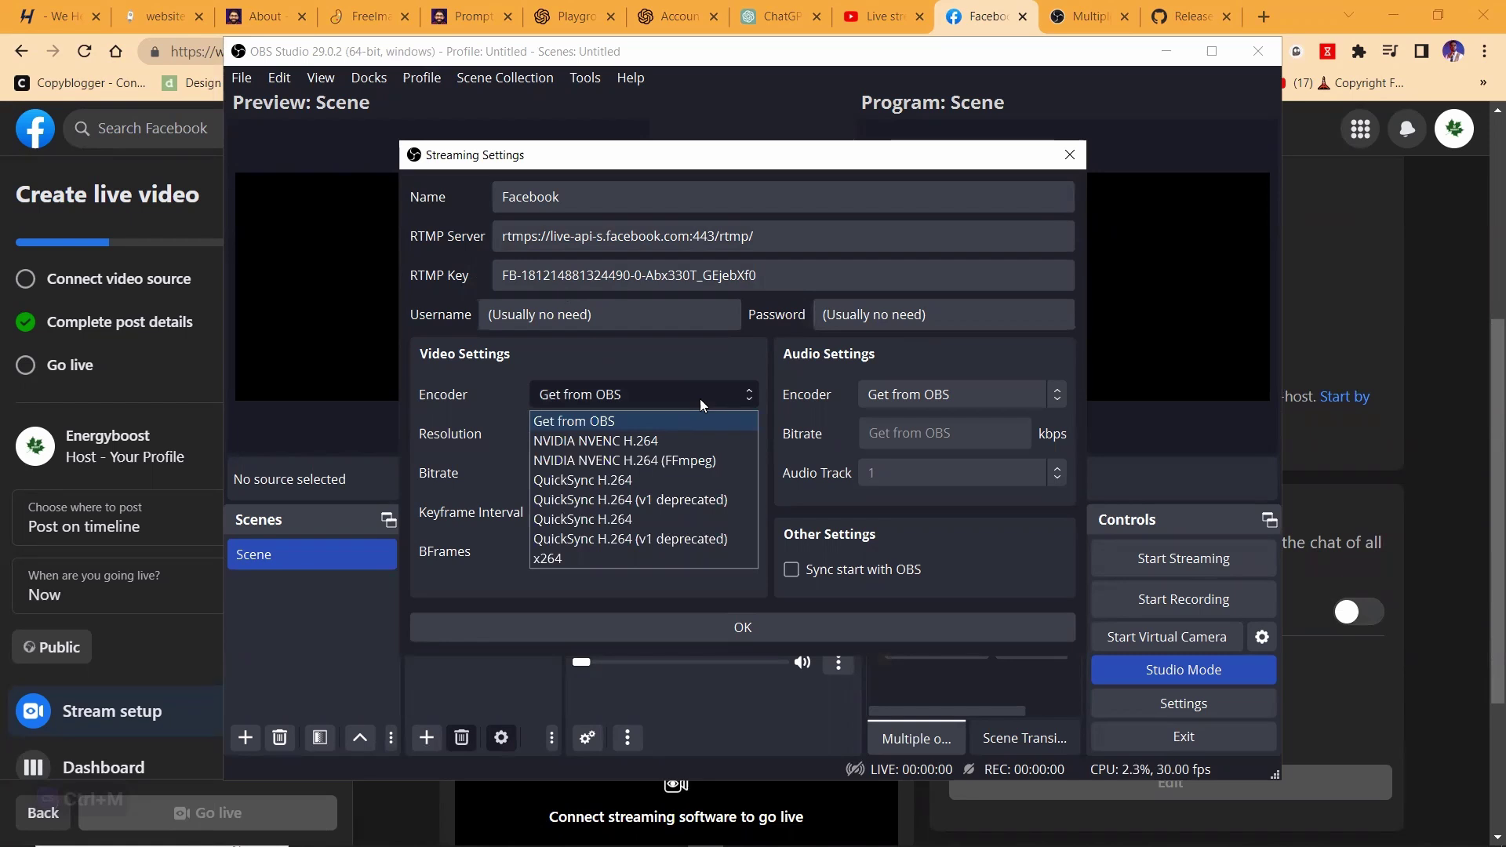
{"action": "left_click", "coordinate": [701, 399]}
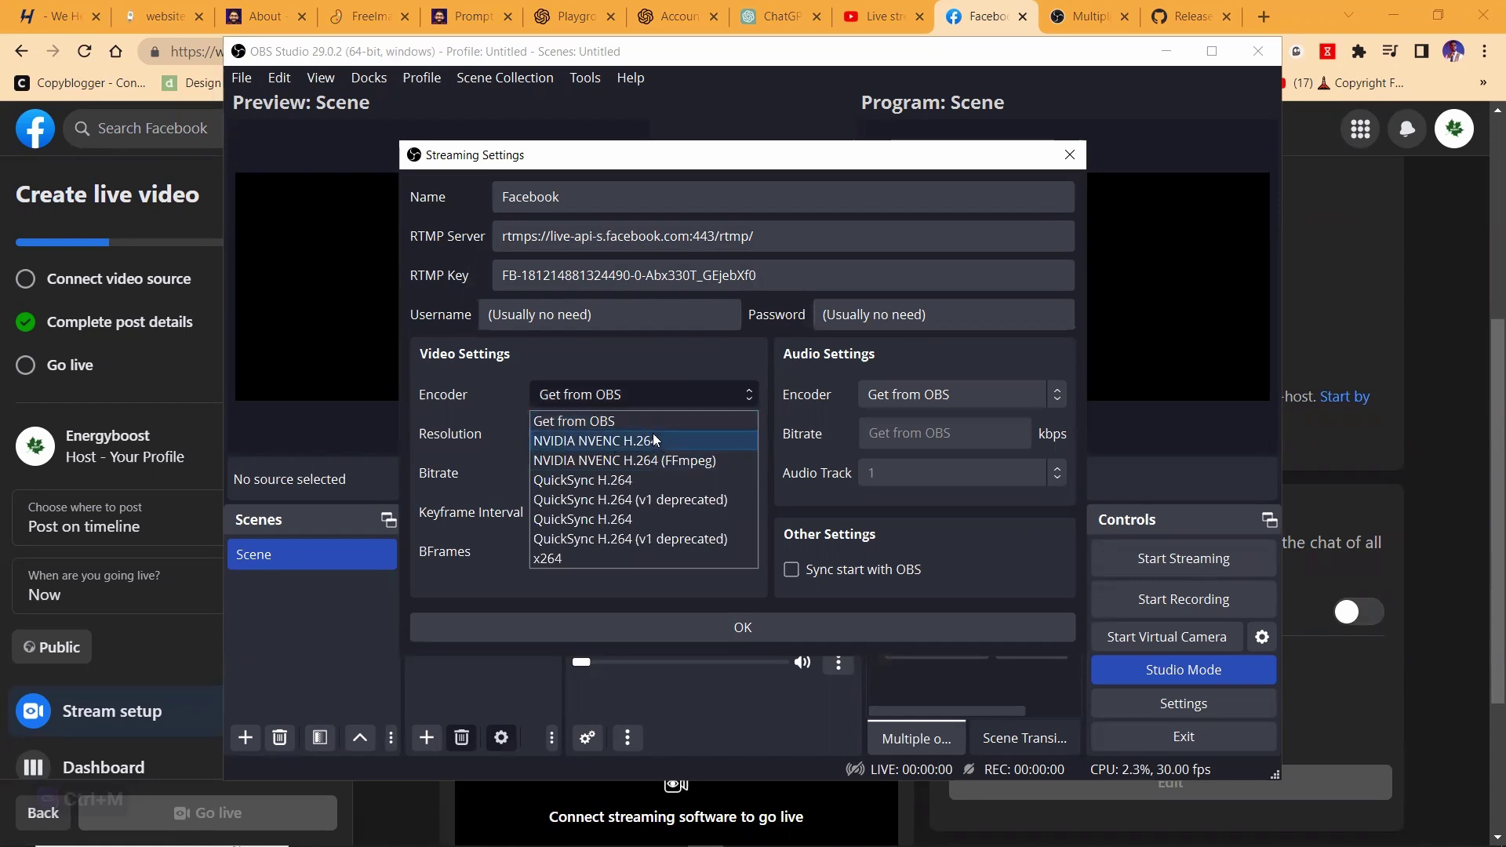
{"action": "left_click", "coordinate": [649, 352]}
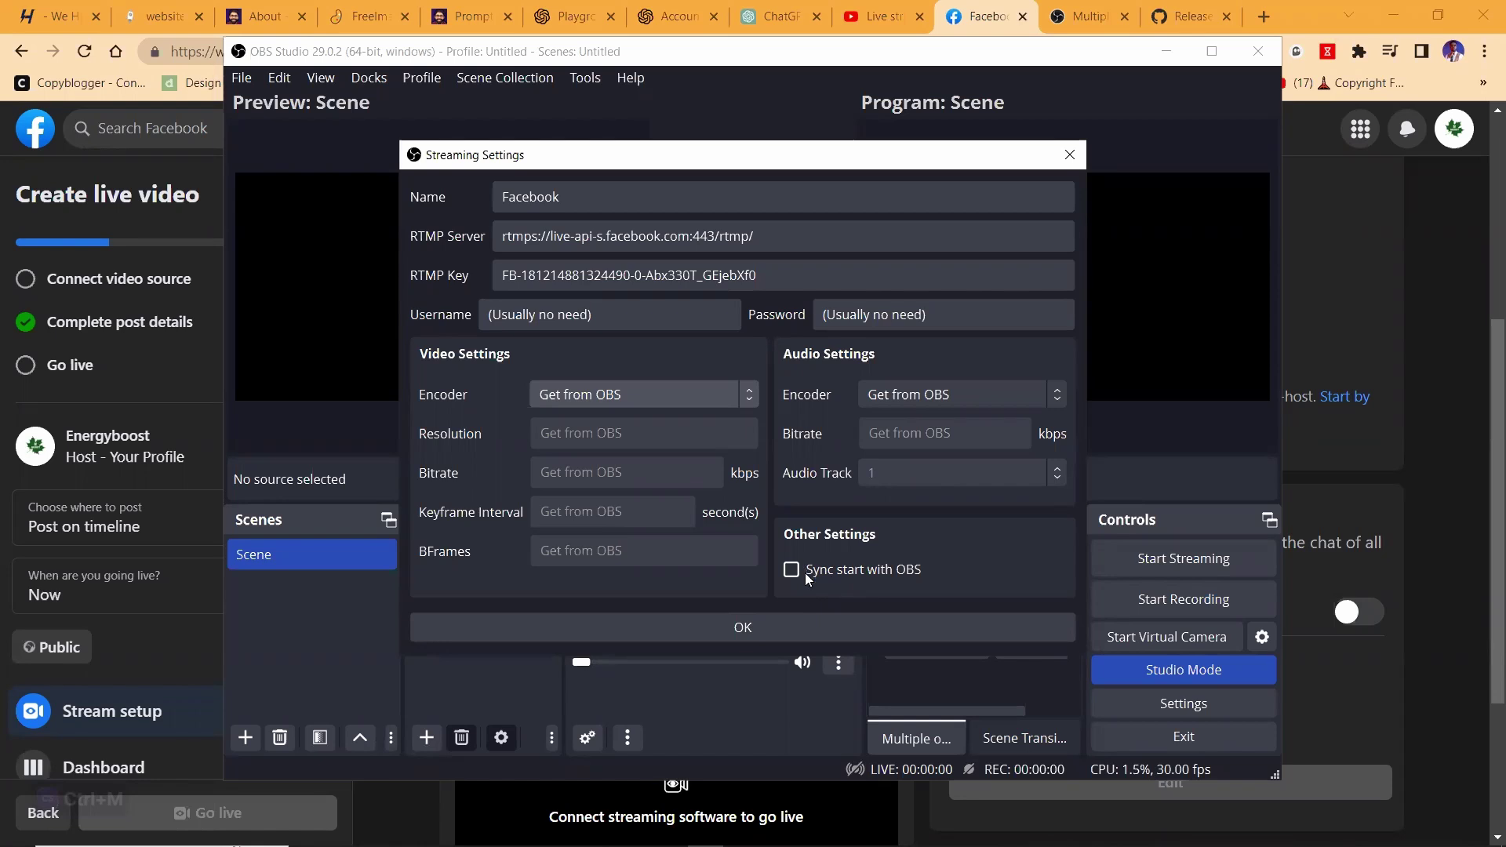
{"action": "left_click", "coordinate": [805, 574]}
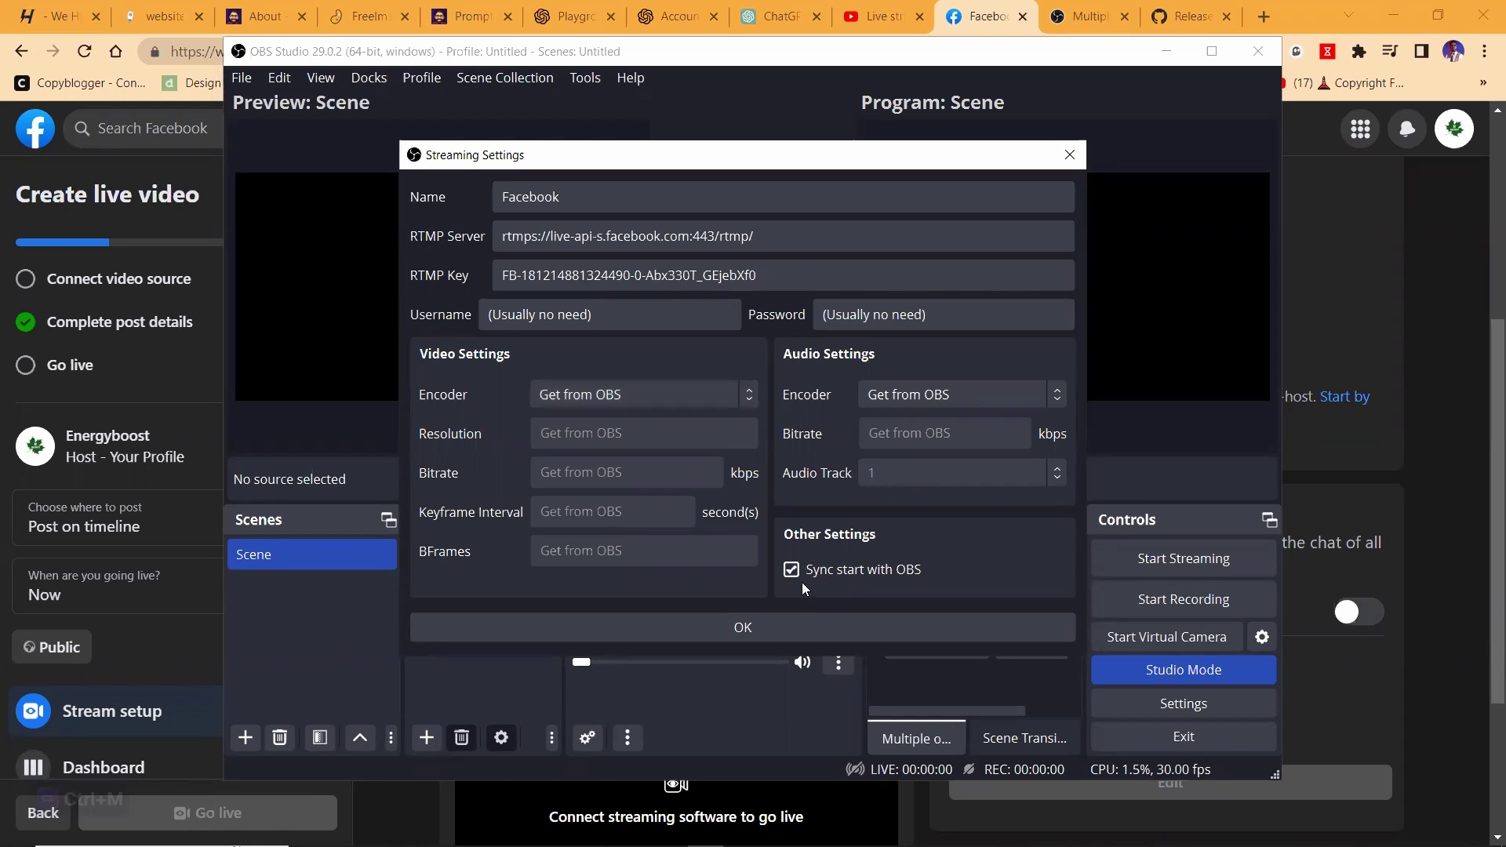
{"action": "left_click", "coordinate": [750, 620]}
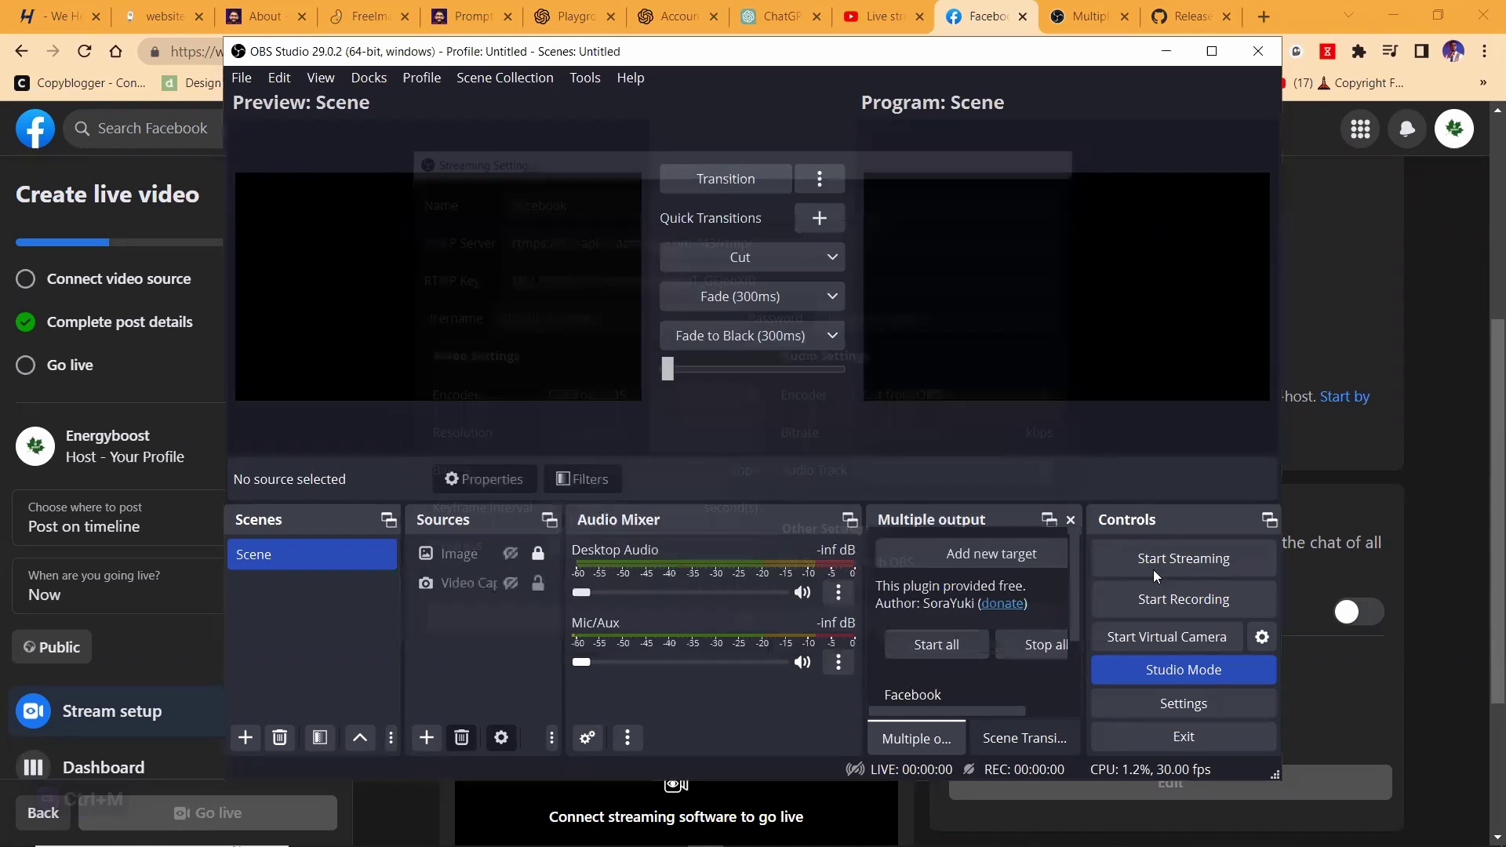
Step: Start streaming to all destinations and check the Facebook setup page receives the feed
{"action": "left_click", "coordinate": [1201, 565]}
{"action": "scroll", "coordinate": [1007, 655], "scroll_direction": "down", "scroll_amount": 1}
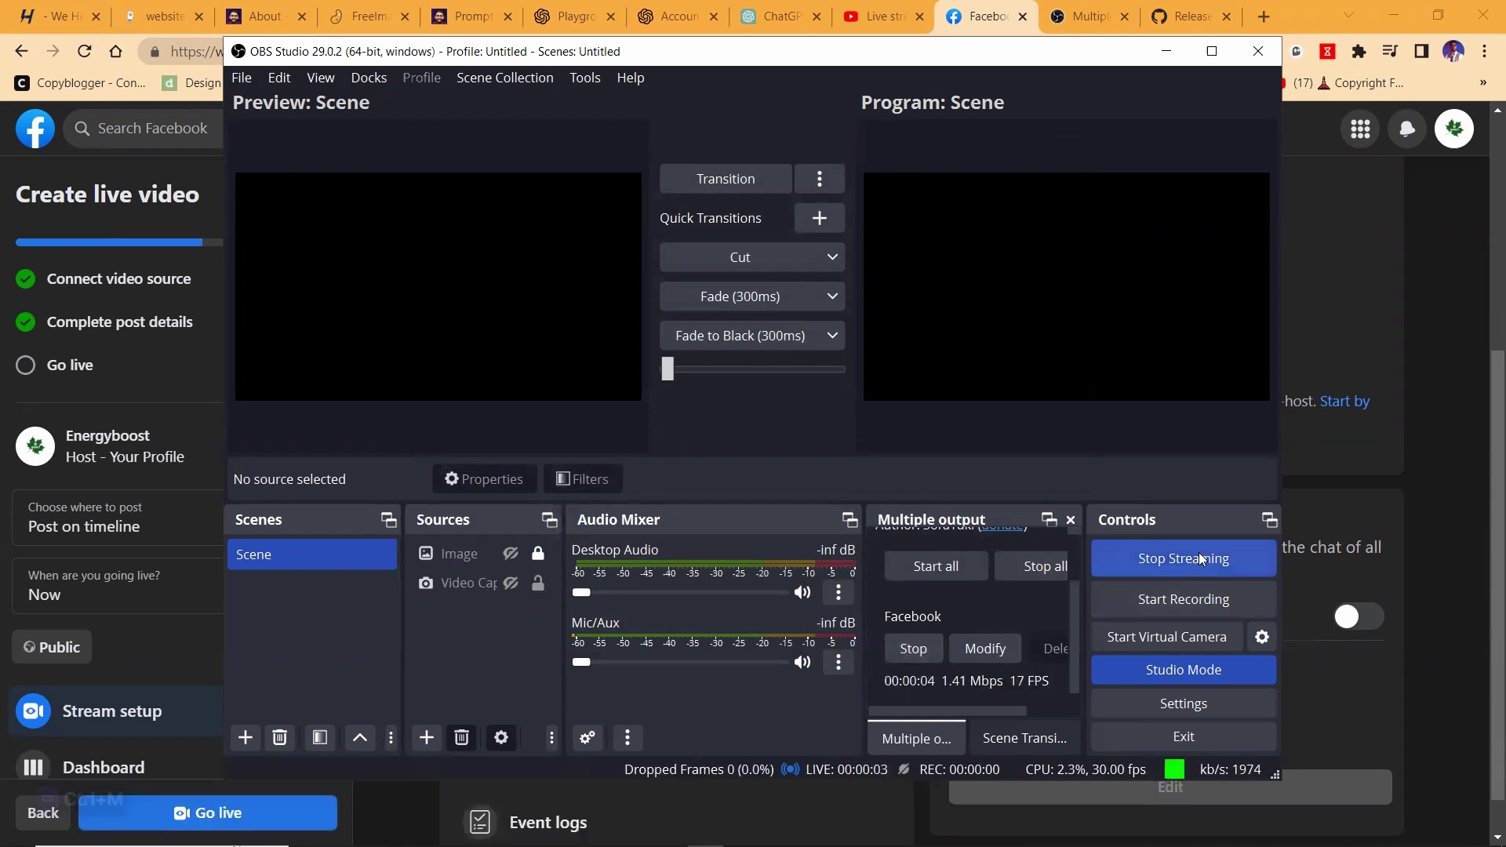
{"action": "left_click", "coordinate": [1326, 324]}
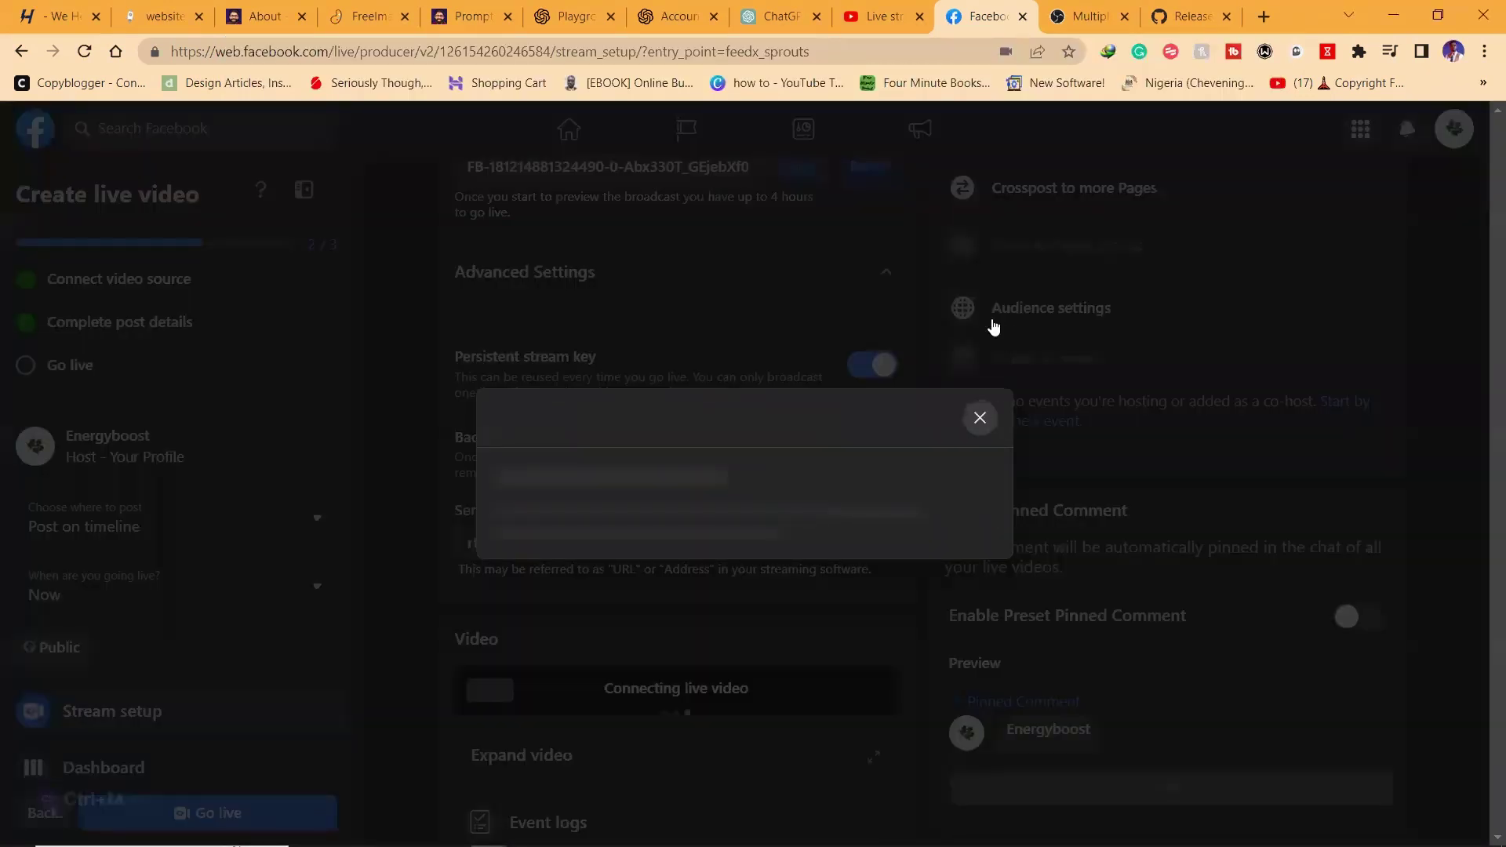
{"action": "left_click", "coordinate": [972, 329]}
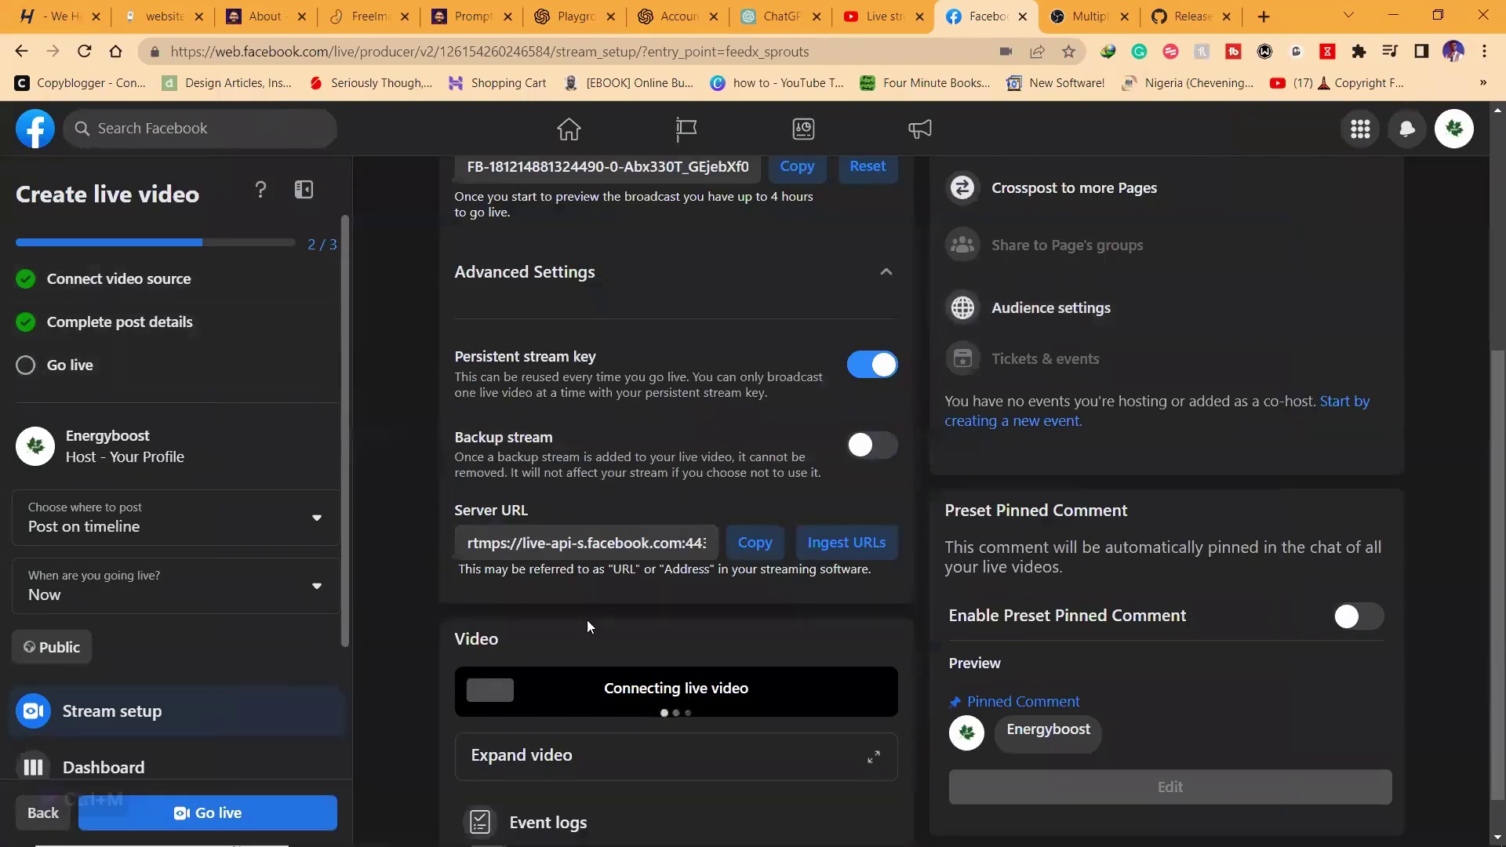
{"action": "scroll", "coordinate": [588, 626], "scroll_direction": "down", "scroll_amount": 1}
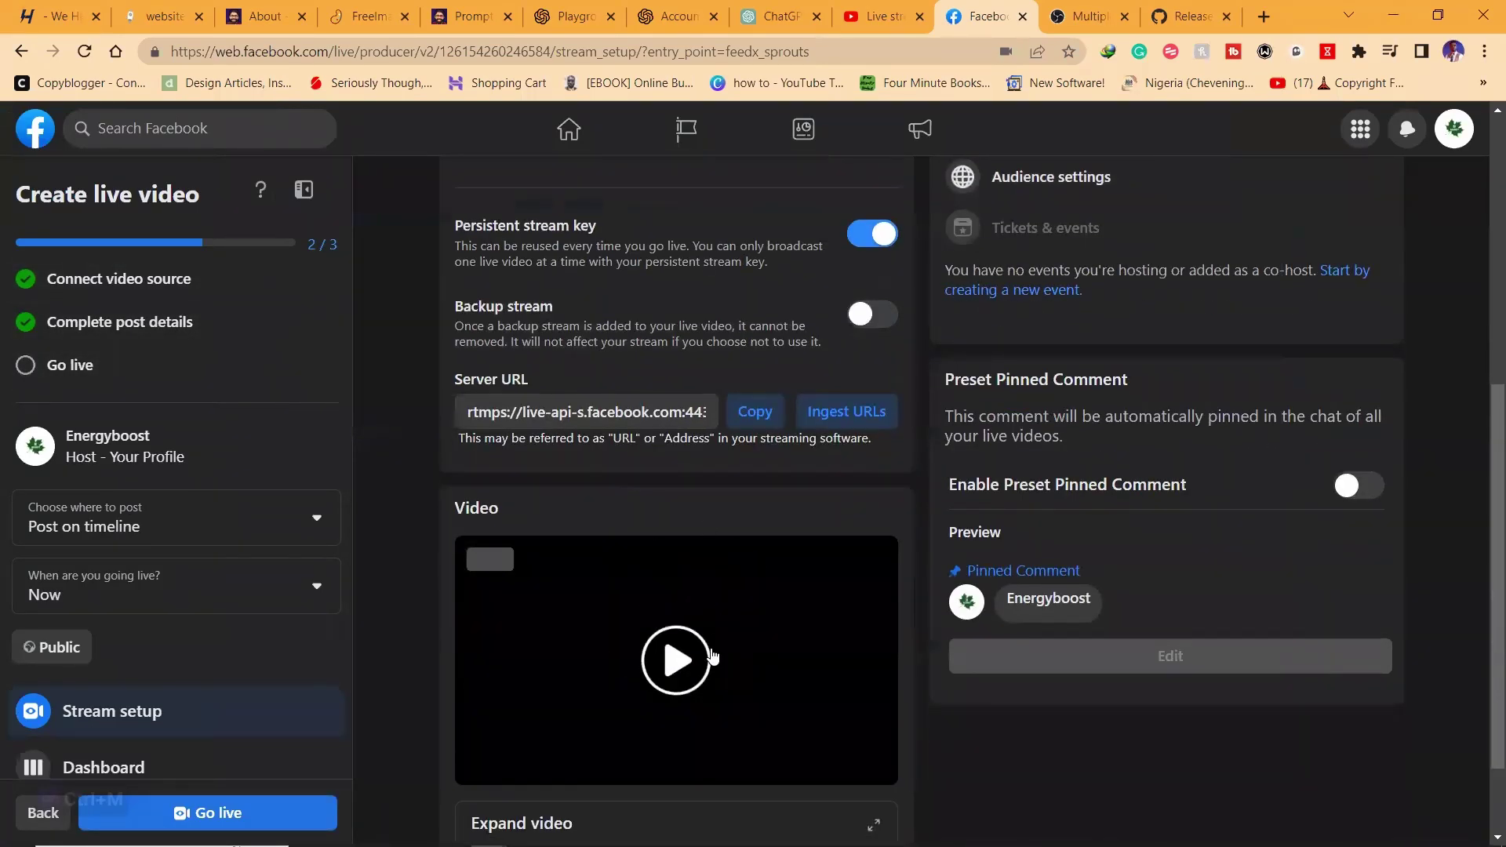
{"action": "scroll", "coordinate": [711, 656], "scroll_direction": "down", "scroll_amount": 1}
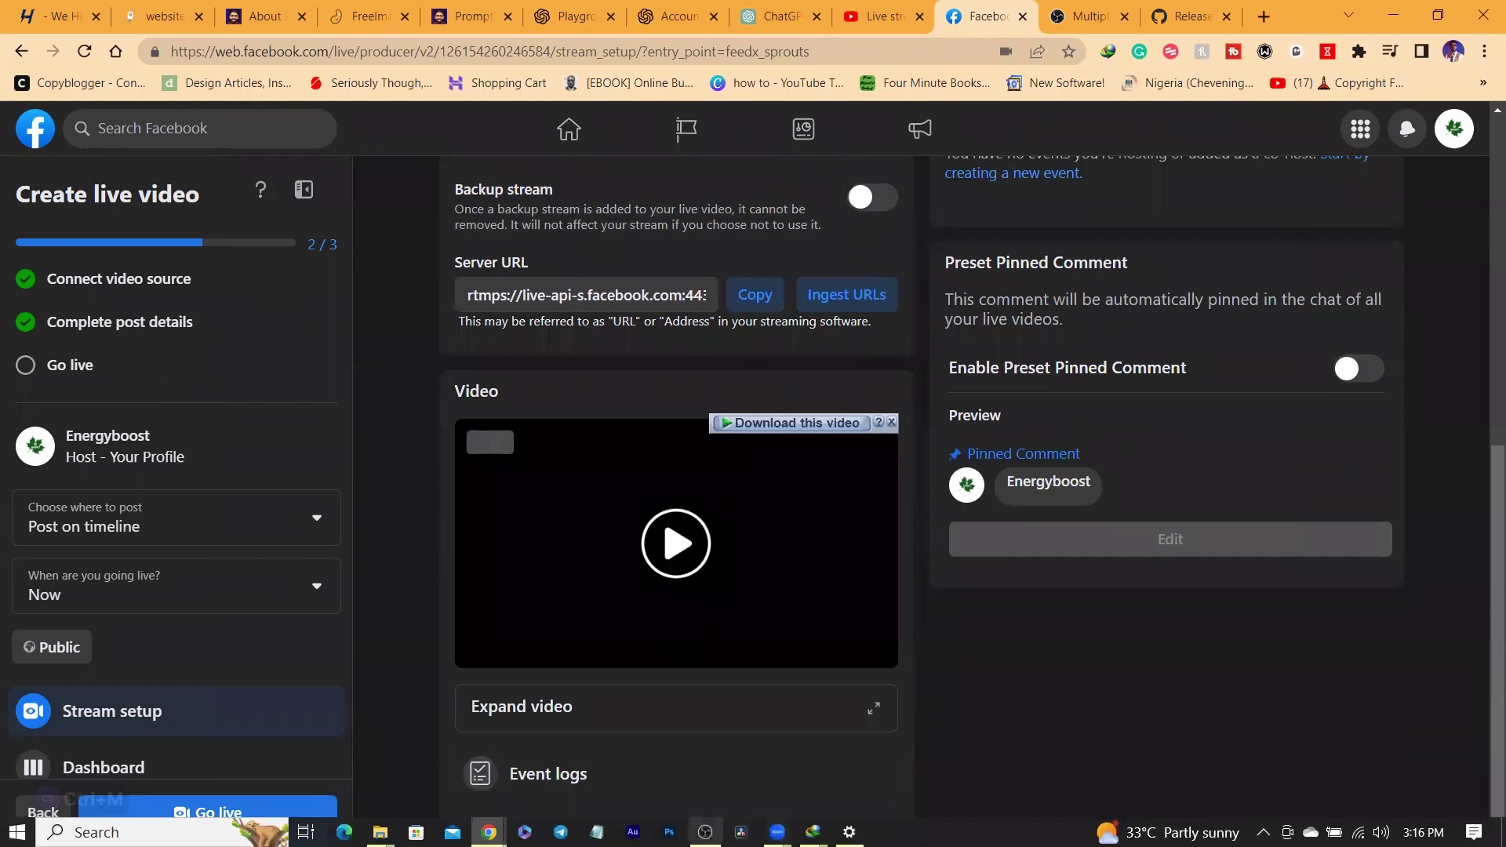
{"action": "left_click", "coordinate": [705, 832]}
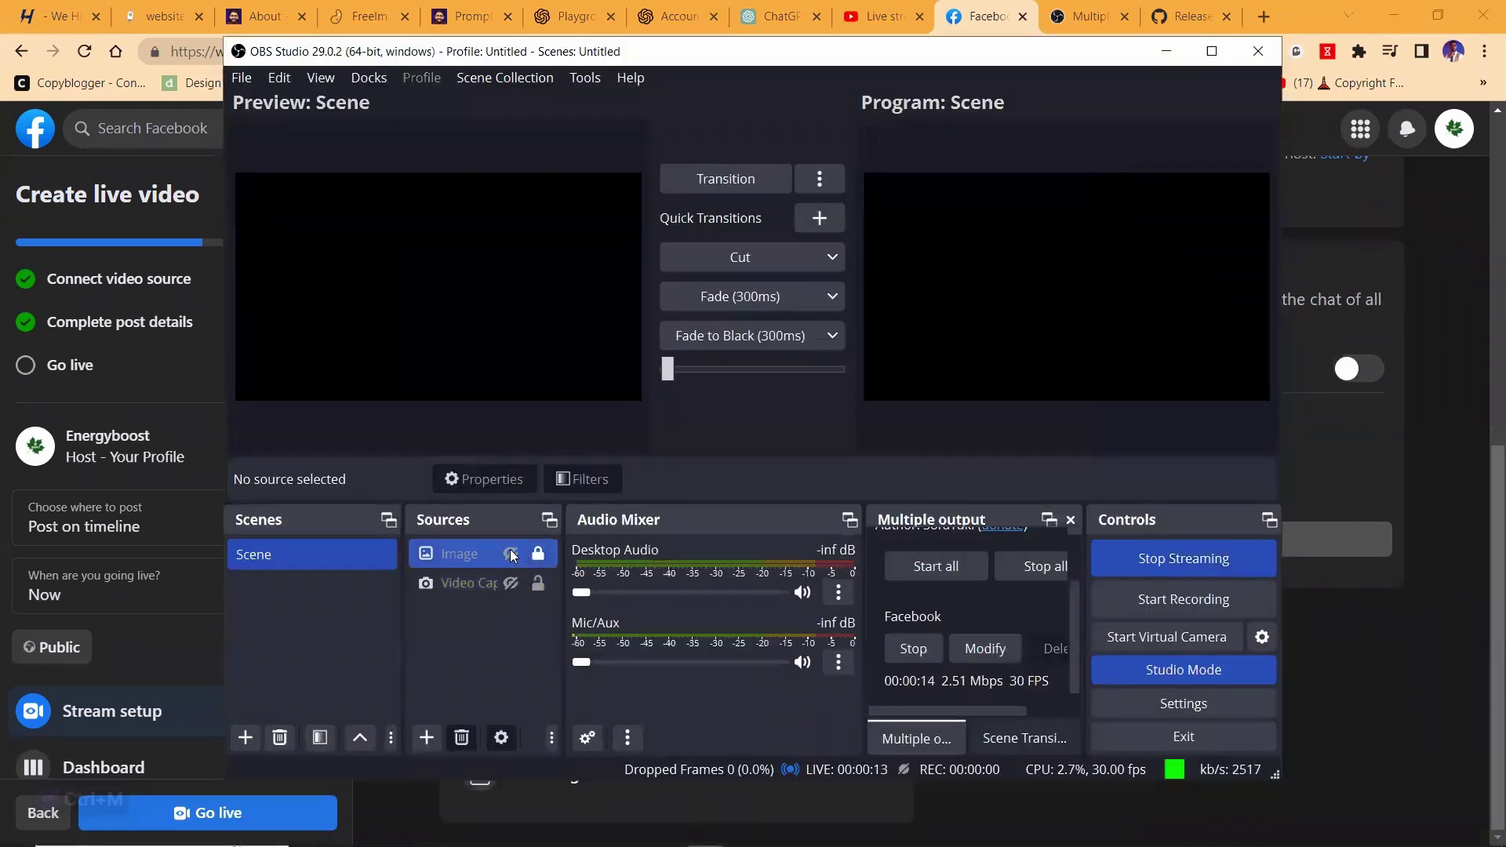
{"action": "left_click", "coordinate": [1394, 656]}
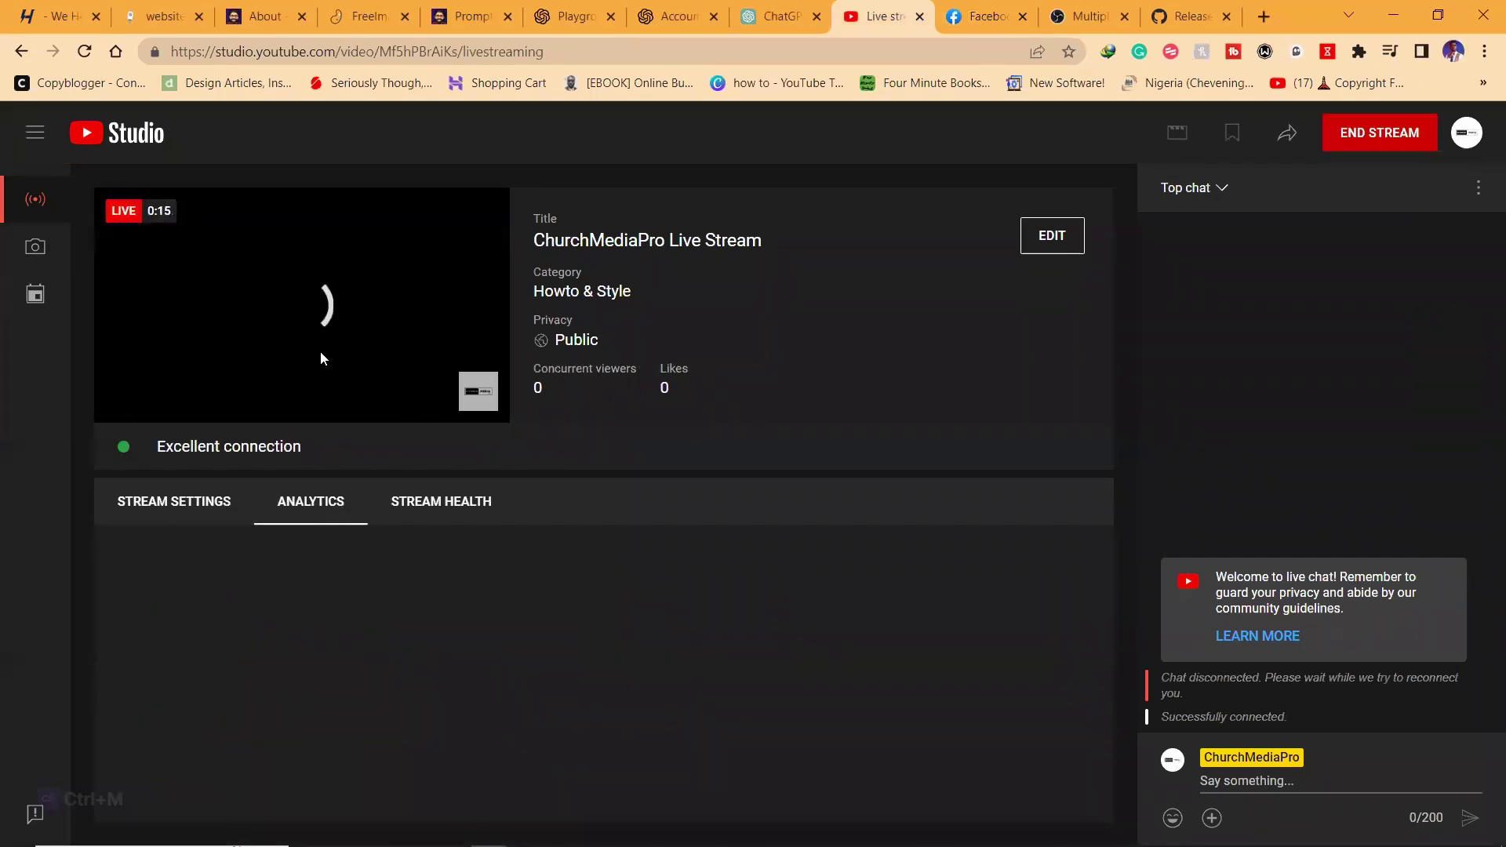
Step: Play the Facebook preview, go live, then bring up the Multiple RTMP outputs forum page
{"action": "left_click", "coordinate": [979, 19]}
{"action": "left_click", "coordinate": [675, 545]}
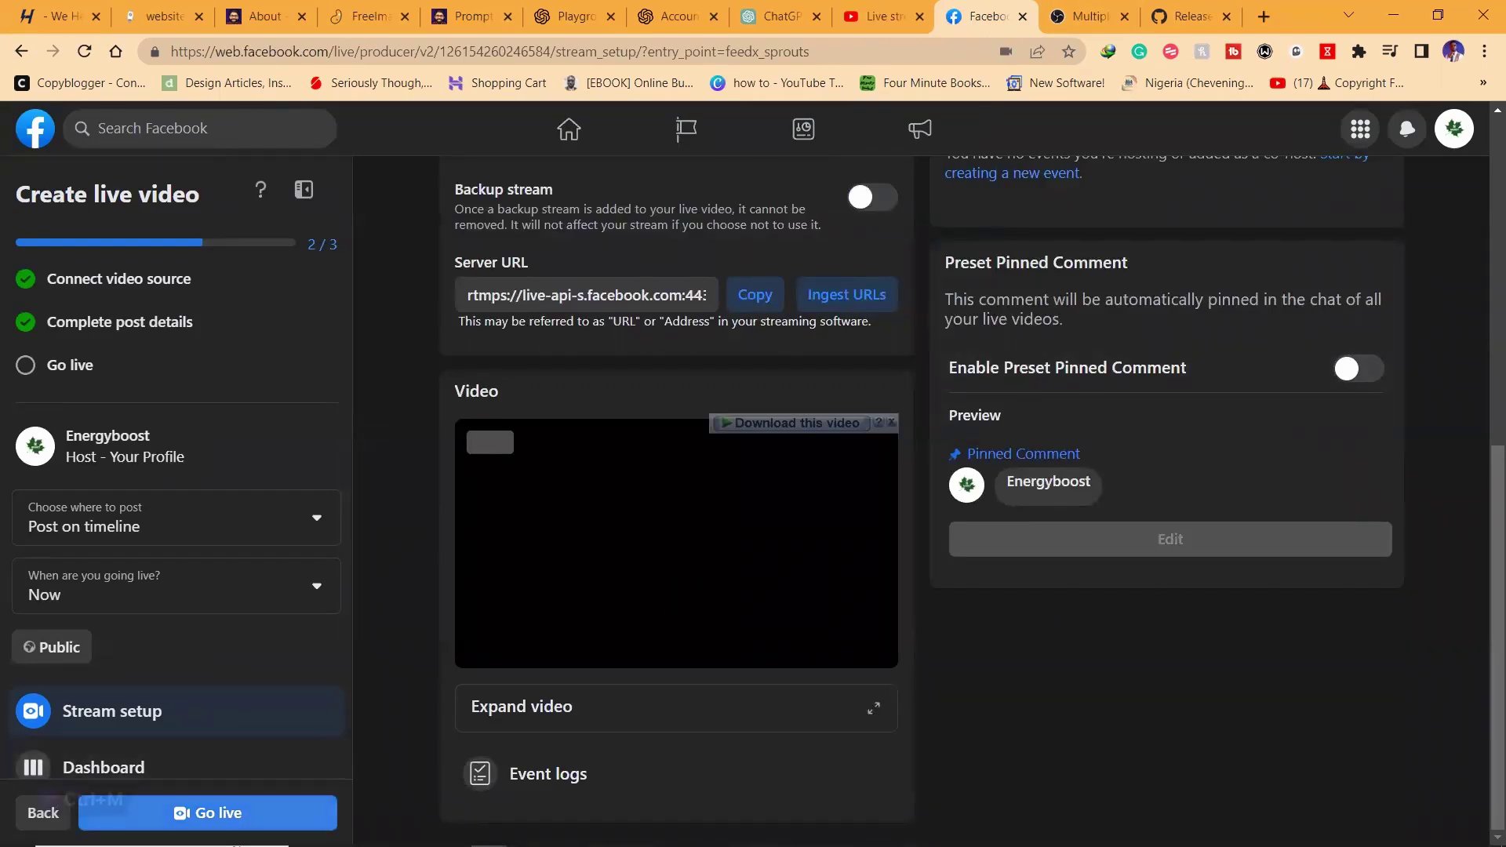
{"action": "left_click", "coordinate": [247, 814]}
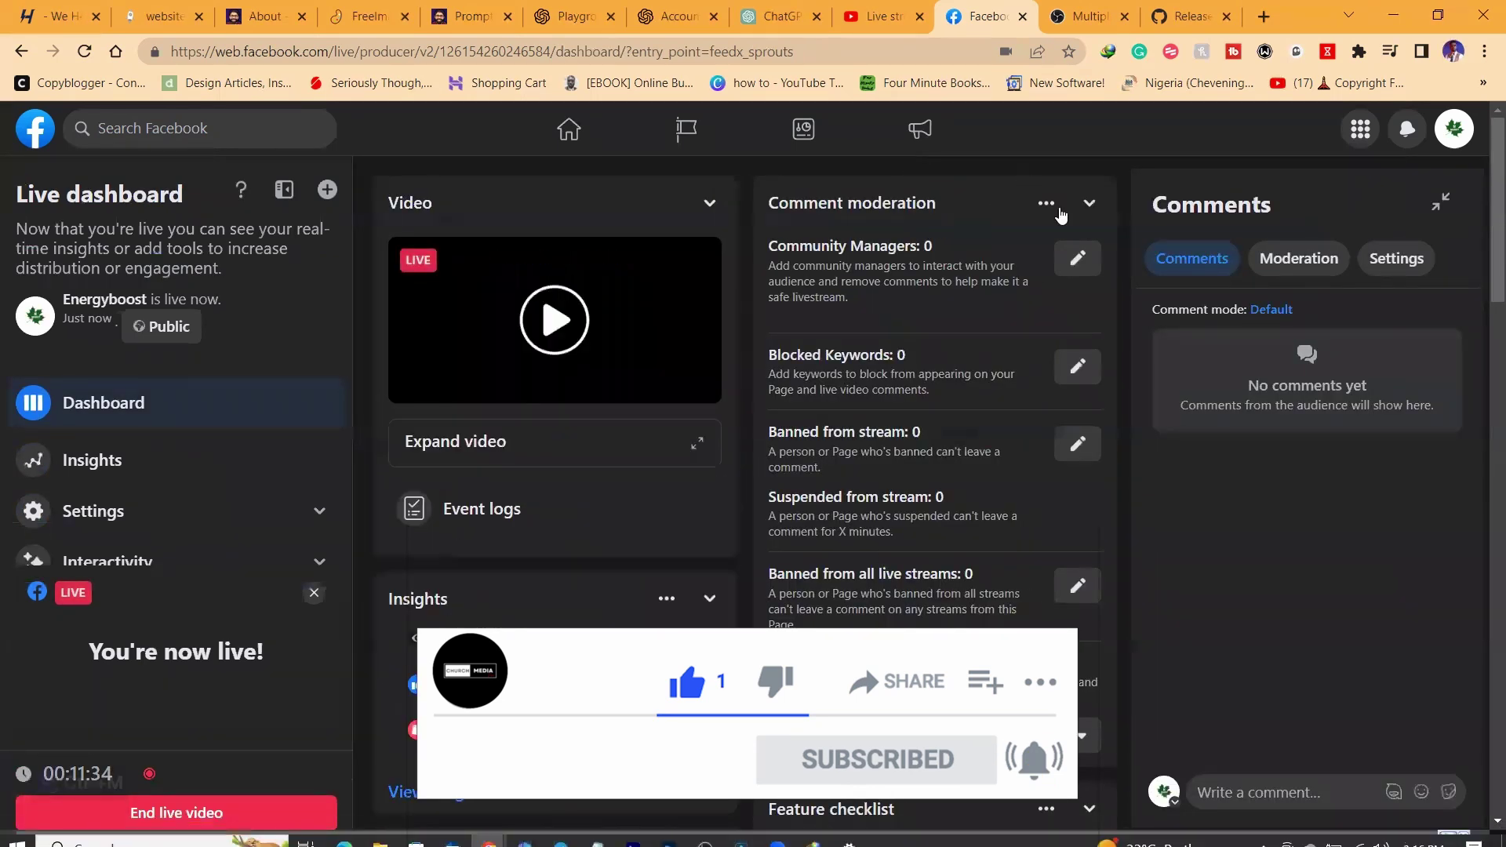
{"action": "left_click", "coordinate": [1082, 16]}
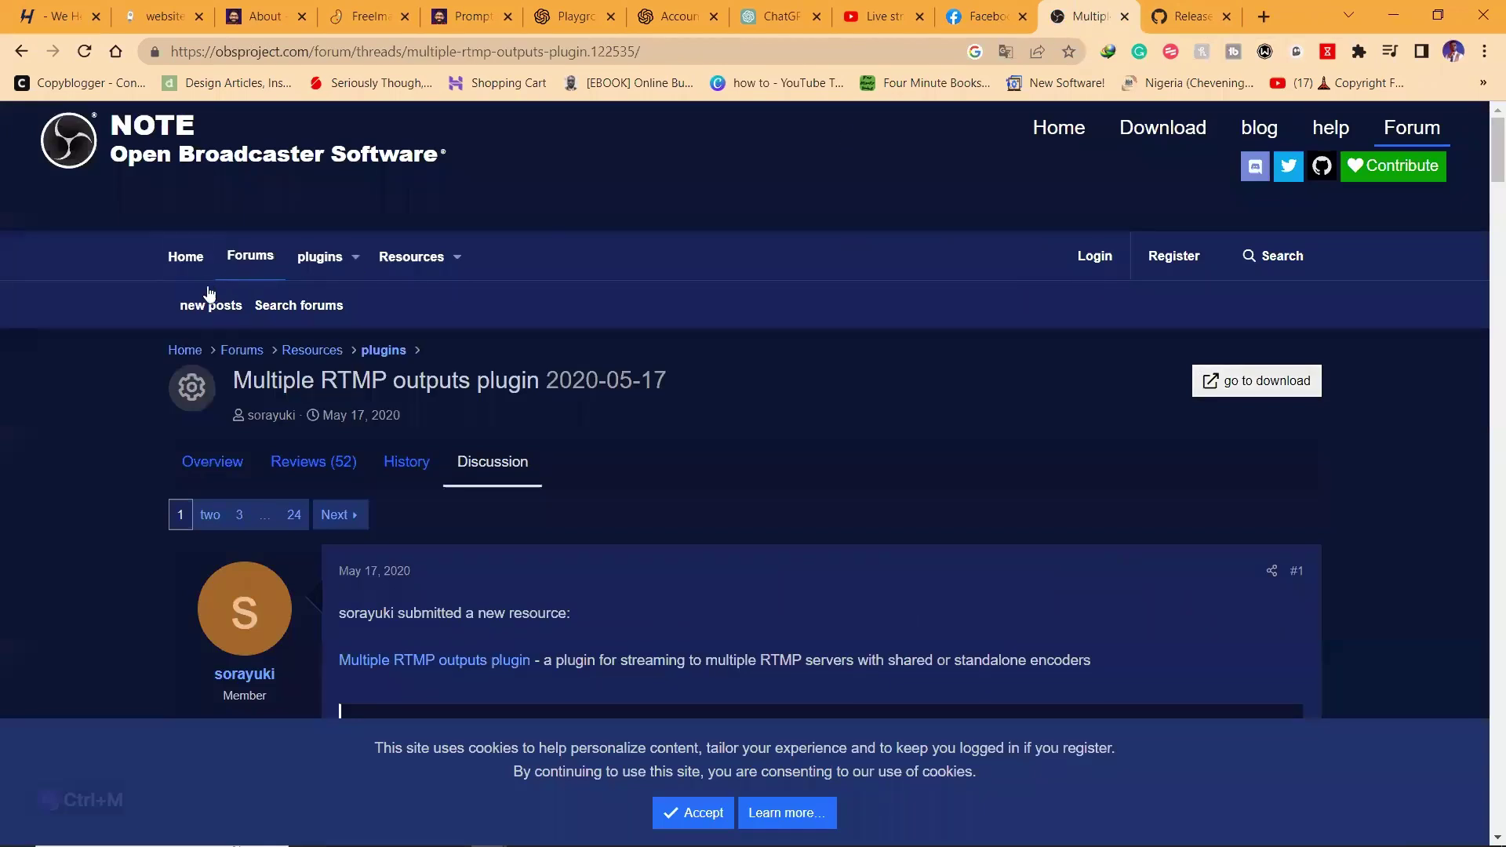